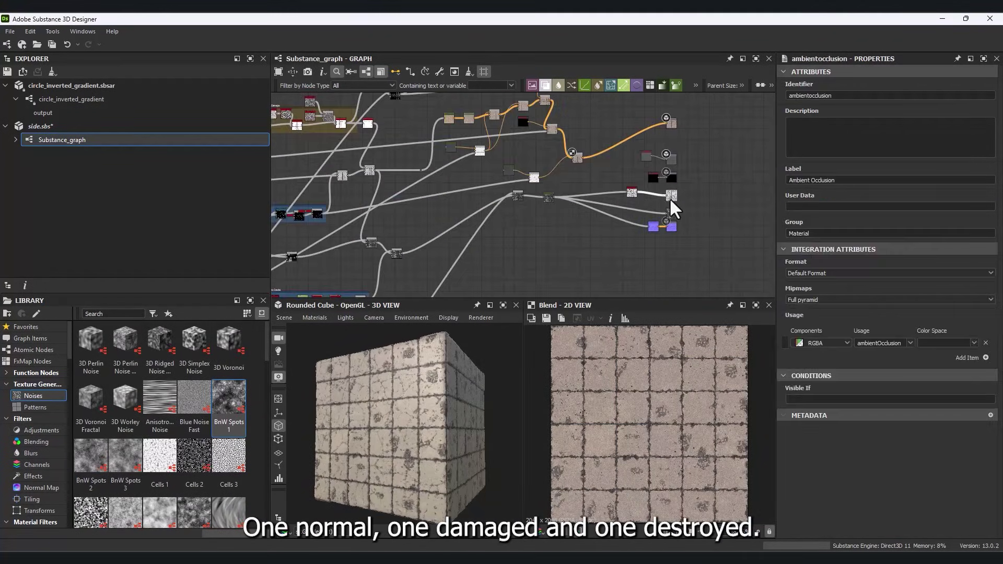
left_click(631, 192)
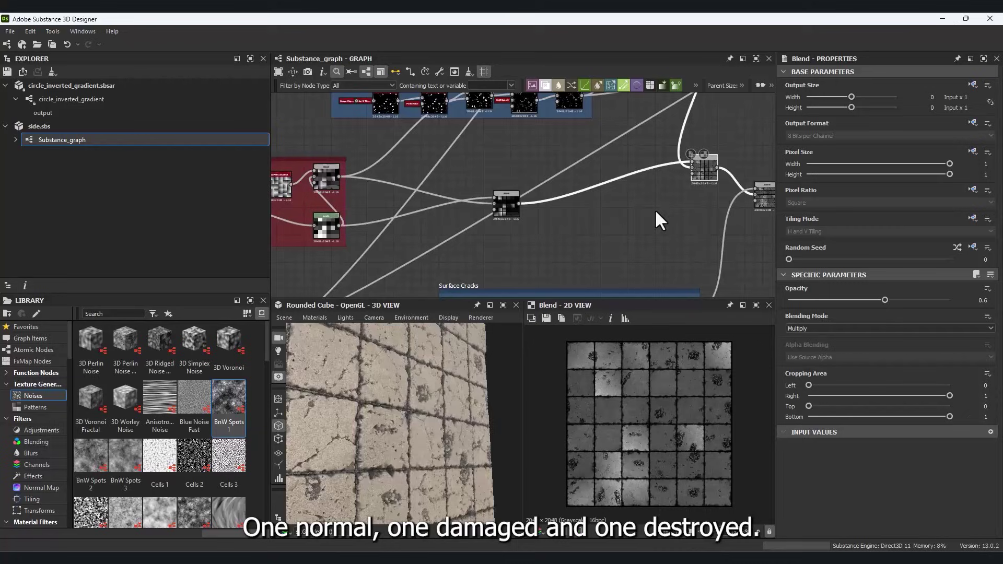
left_click_drag(423, 437, 390, 455)
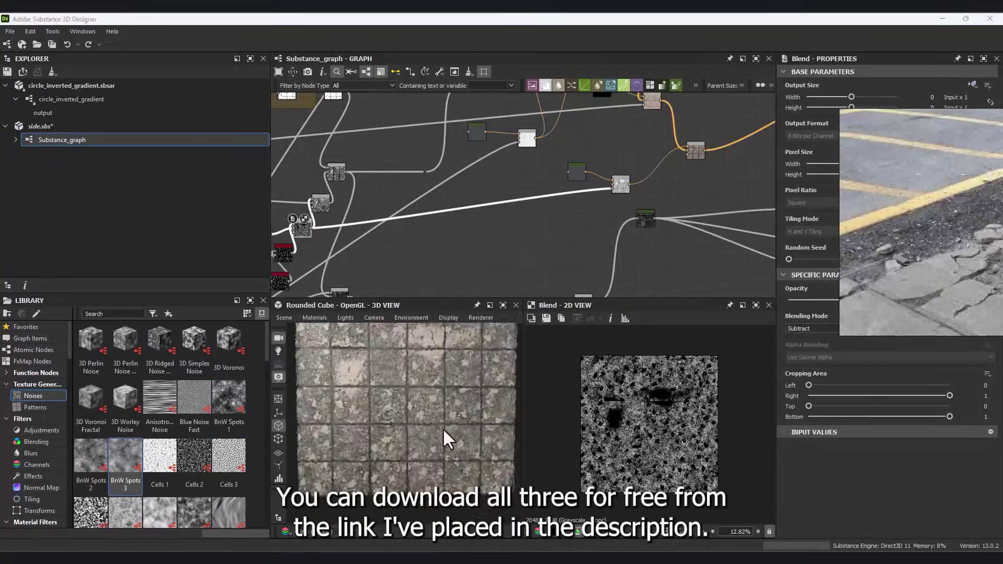
left_click_drag(443, 438, 422, 422)
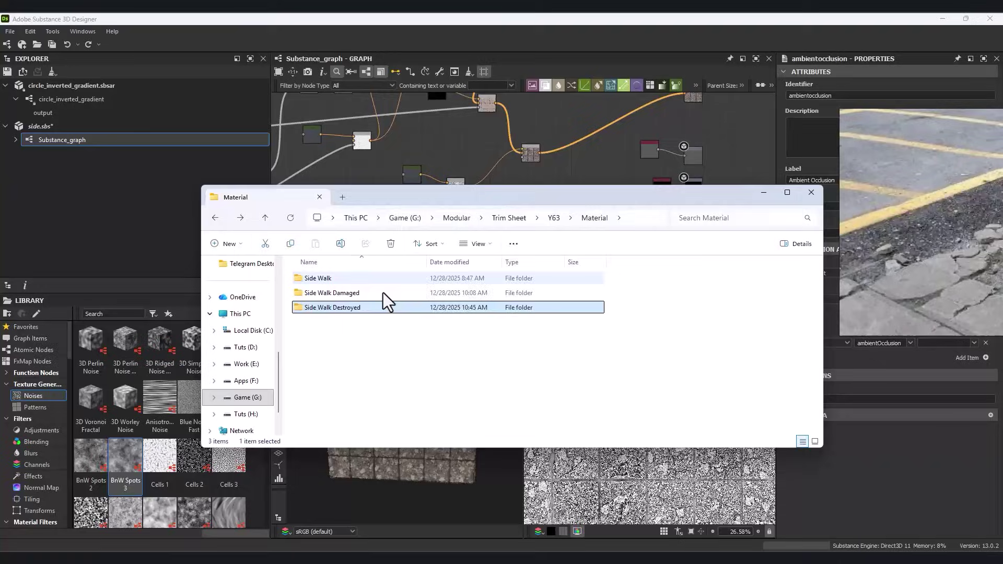
Import the six Side Walk texture maps into the project's material/Side content folder in Unreal Engine
double_click(383, 294)
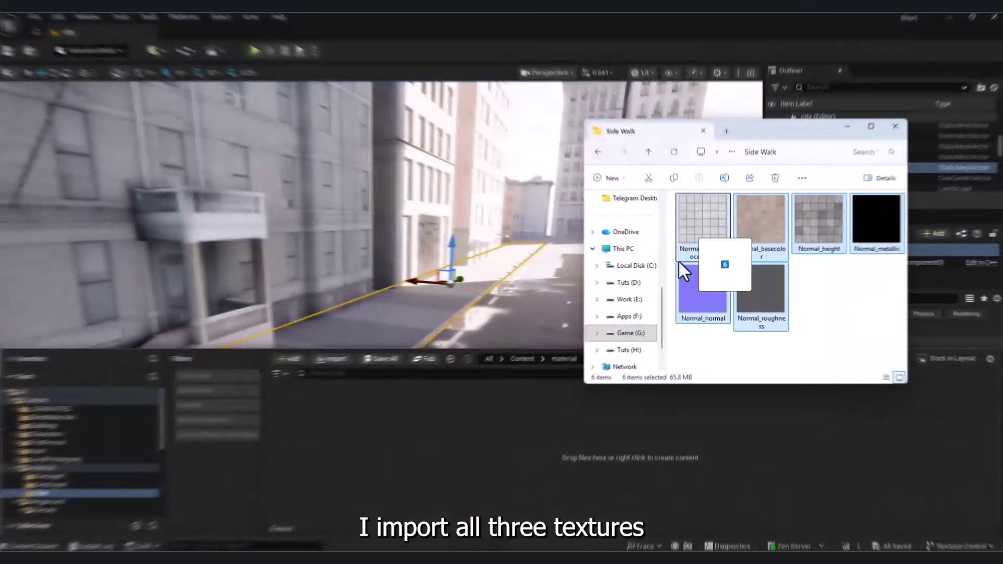
left_click_drag(712, 311, 406, 459)
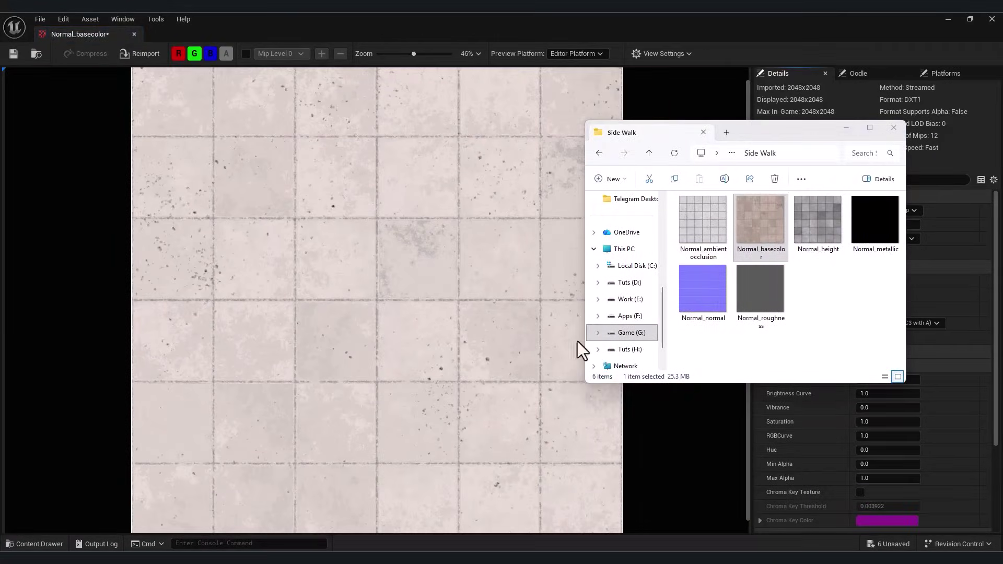
left_click_drag(753, 124, 709, 110)
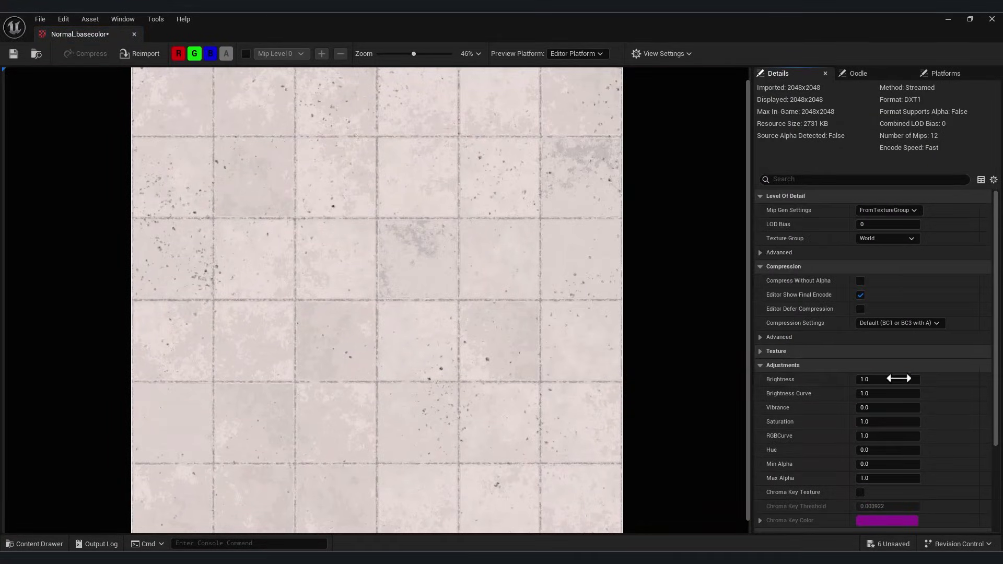
Set the Normal_basecolor texture's brightness to 0.5 and its texture group to UI
left_click(884, 381)
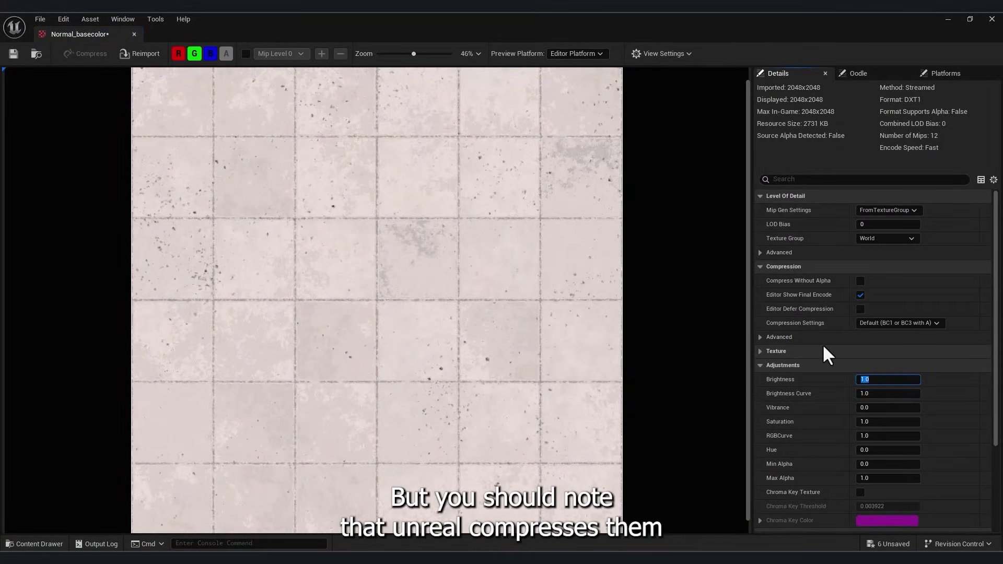
type("0.5")
key("Return")
left_click(909, 239)
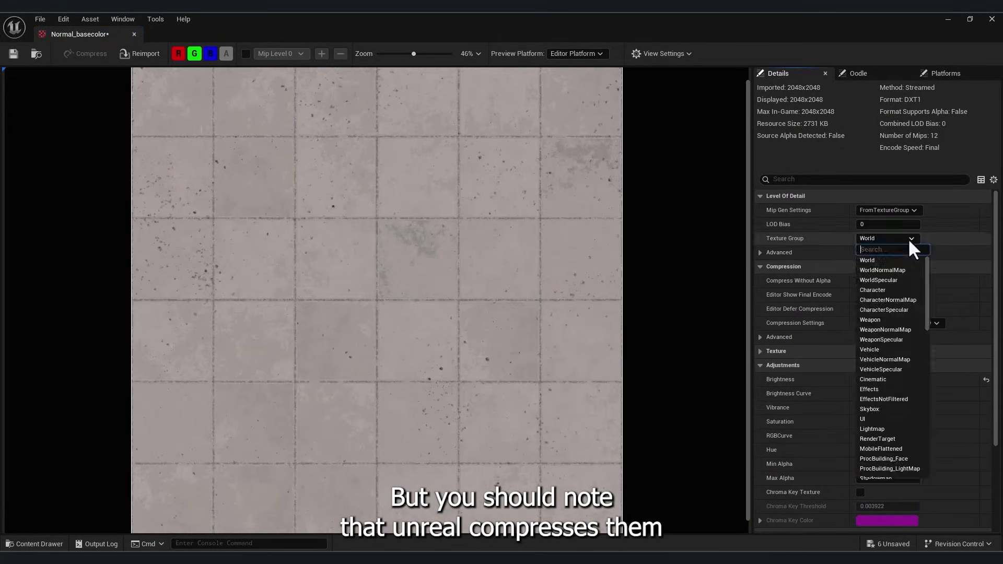
left_click(867, 418)
Expand the base color texture's Texture settings and set its saturation to 2
scroll(783, 330, "down", 2)
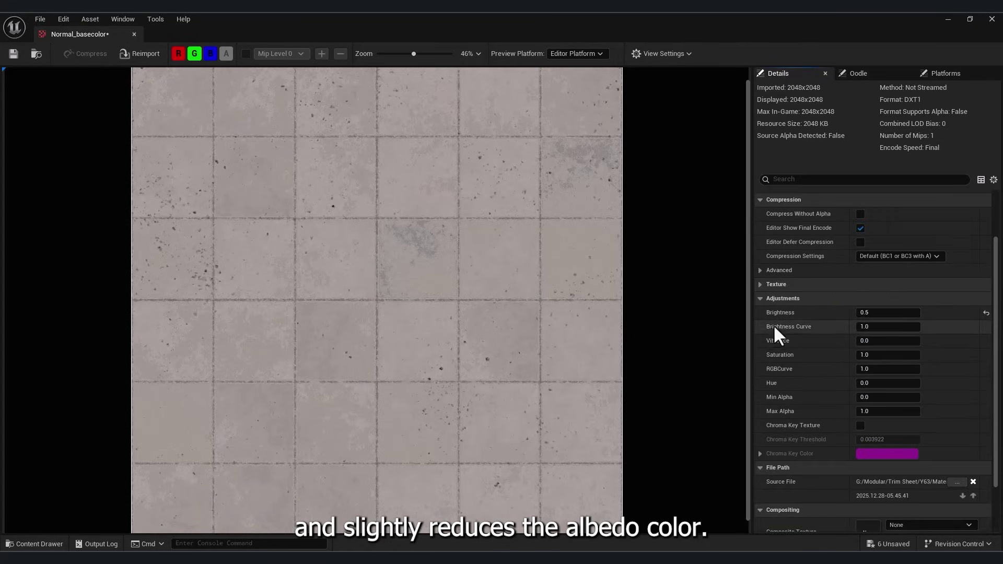
scroll(784, 331, "down", 3)
scroll(801, 419, "up", 5)
left_click(760, 347)
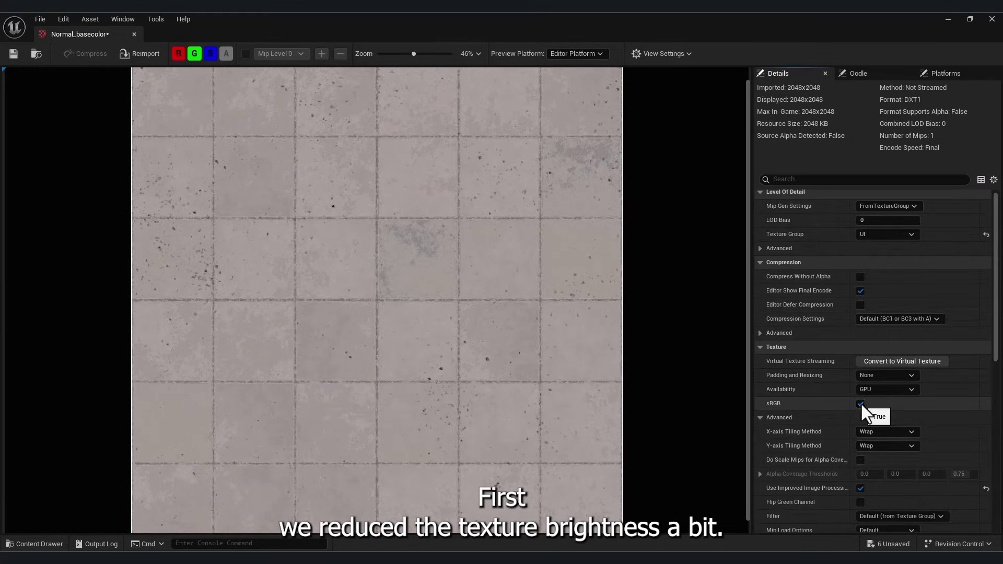
scroll(909, 449, "down", 5)
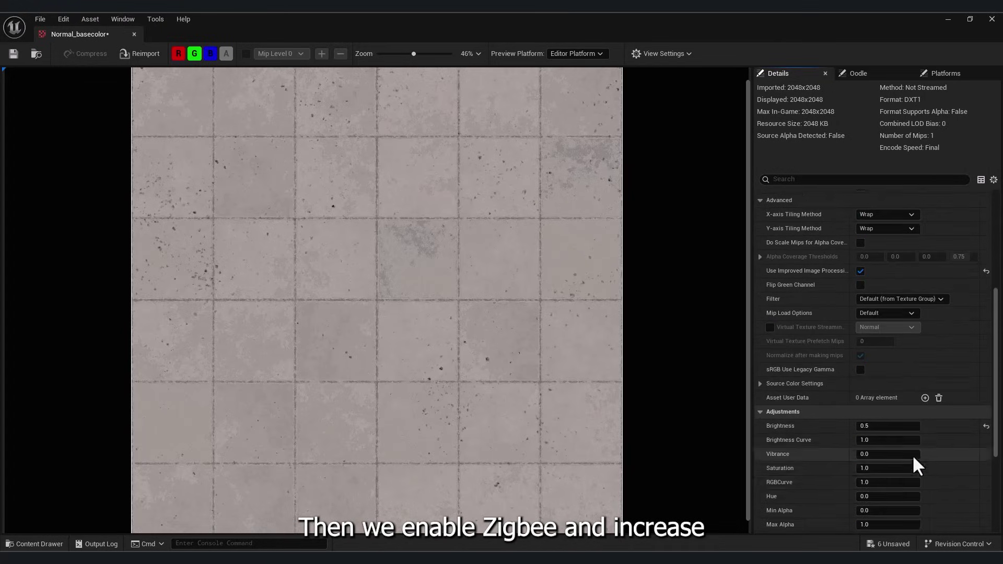
left_click(888, 434)
type("2")
key("Return")
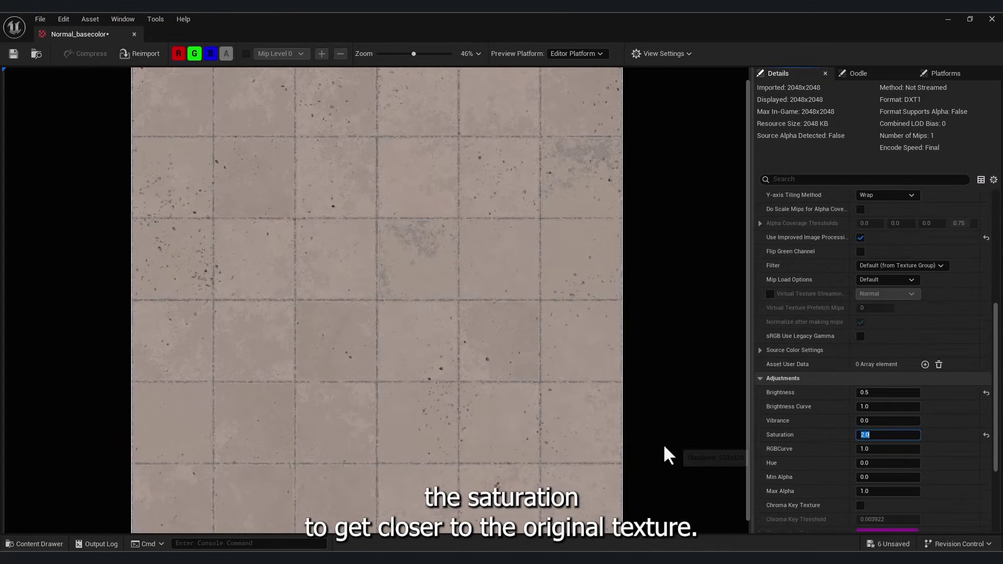
scroll(440, 347, "down", 2)
scroll(440, 347, "up", 1)
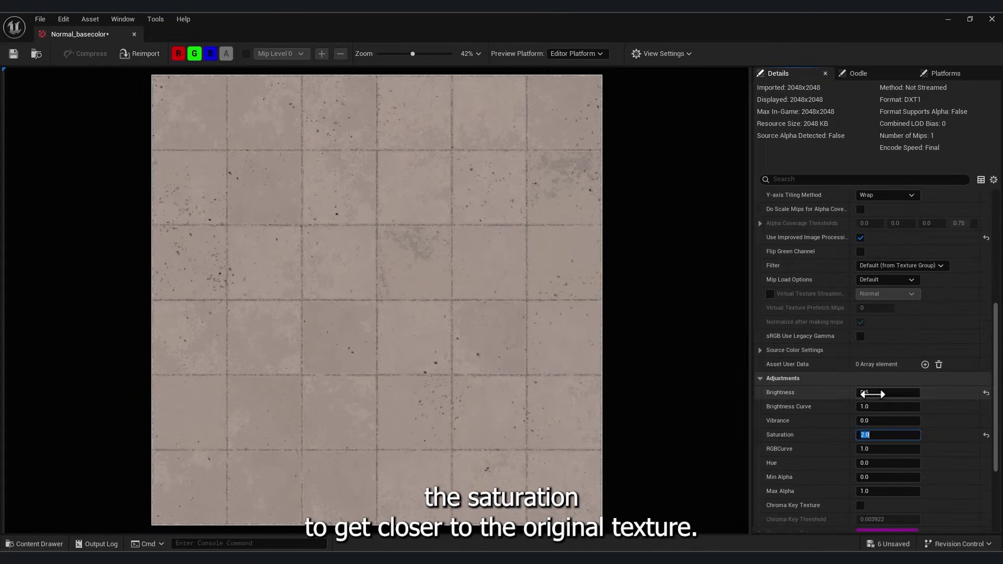
Adjust the base color texture's brightness to 0.7, refine it to 0.6, and set its vibrance to 0.15
left_click(871, 394)
type("0.7")
key("Return")
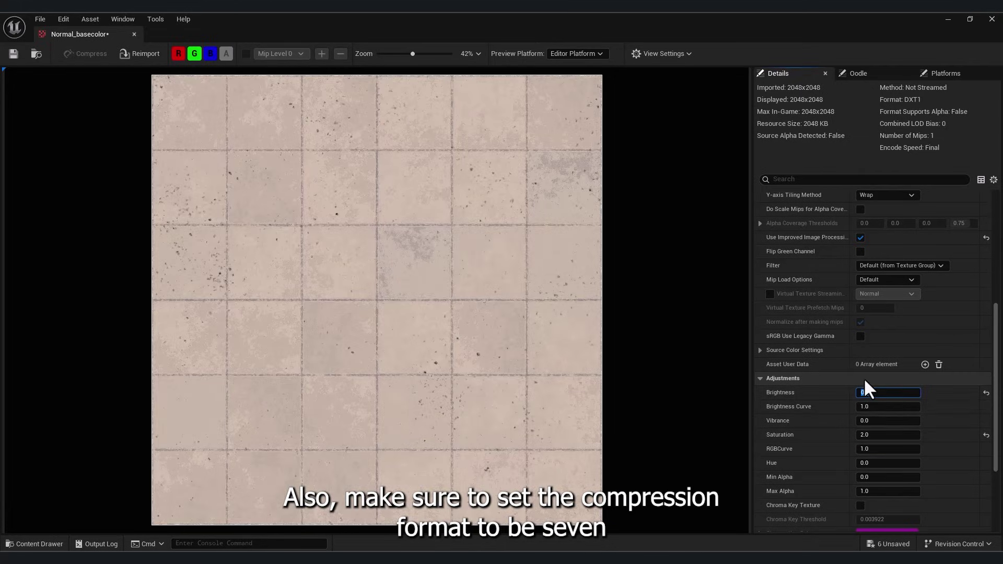
type("0.6")
key("Return")
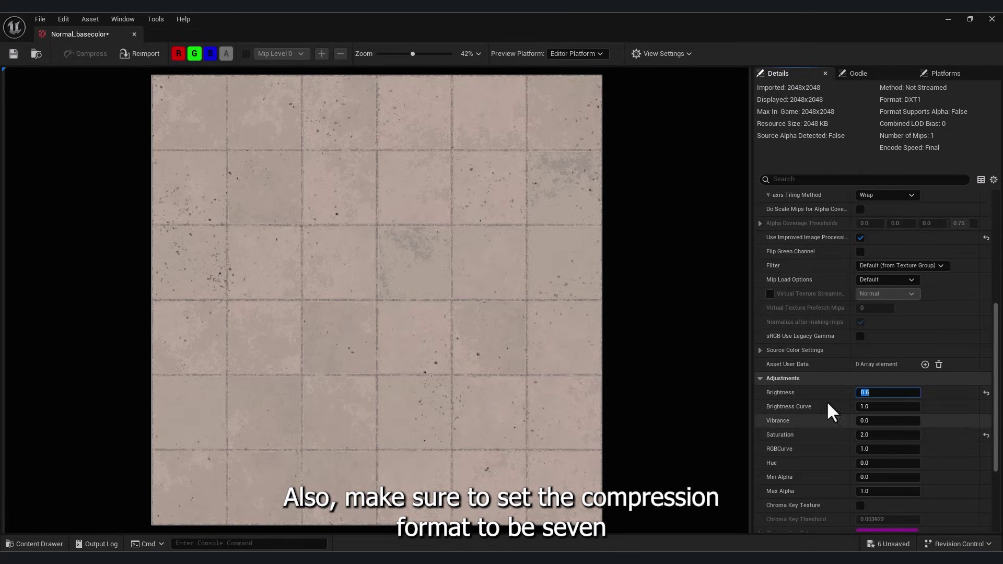
scroll(750, 392, "up", 1)
left_click(866, 437)
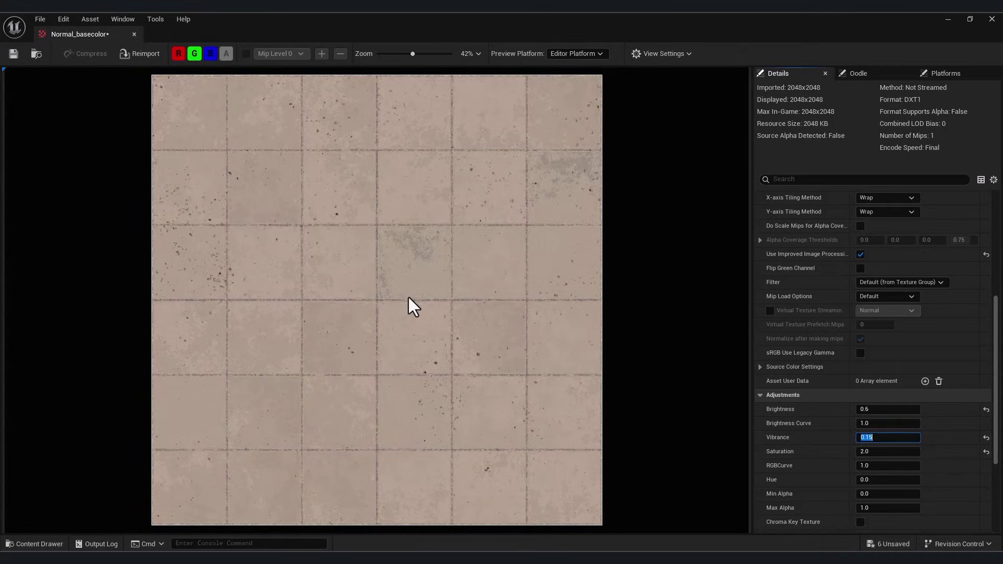
Set the base color texture's compression to BC7 Compressed (BC7), then save the texture and close its editor
scroll(409, 306, "down", 1)
scroll(902, 276, "up", 10)
left_click(900, 269)
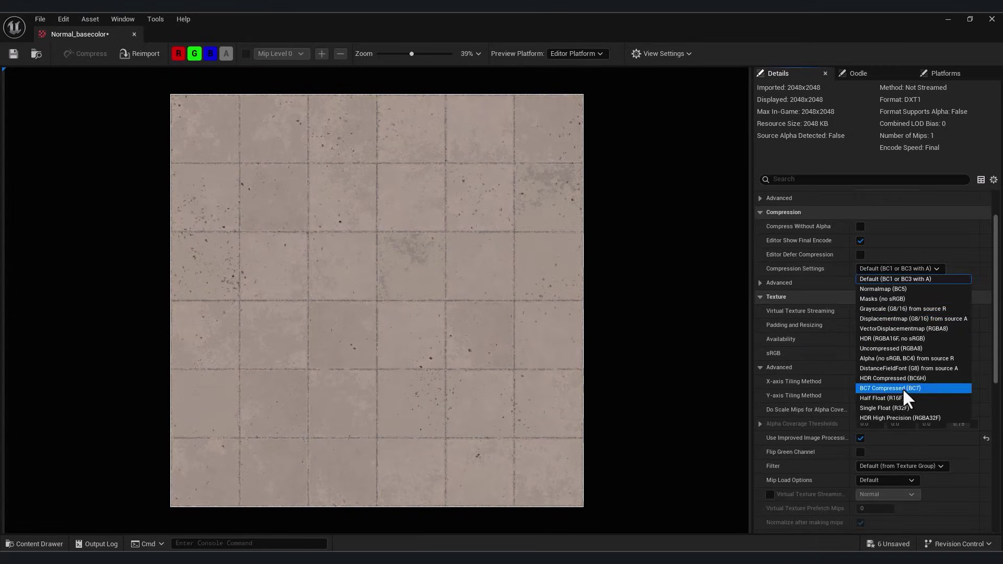
left_click(902, 388)
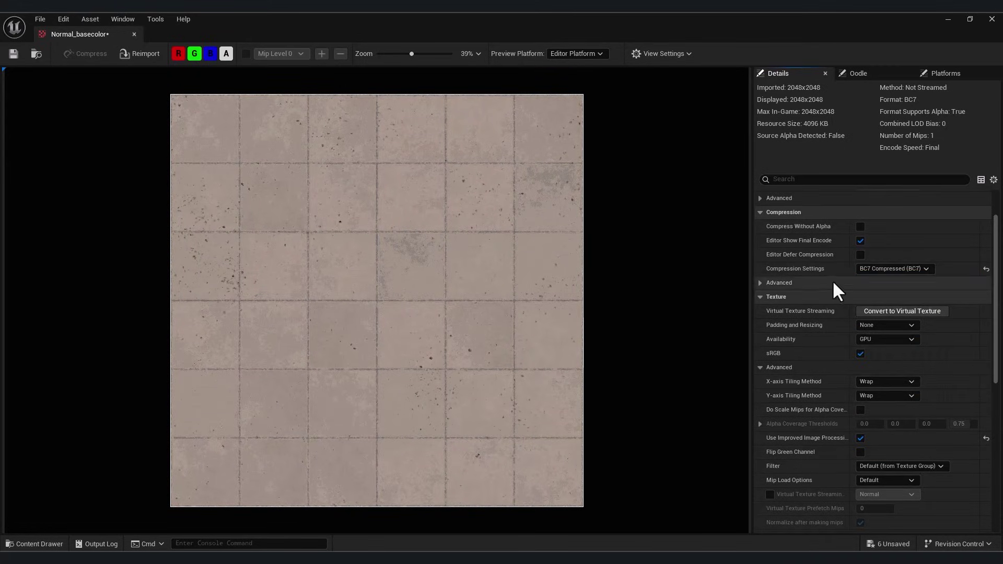
left_click(14, 53)
left_click(991, 19)
Create a new material named Blend_Material in the Side content folder
left_click(35, 544)
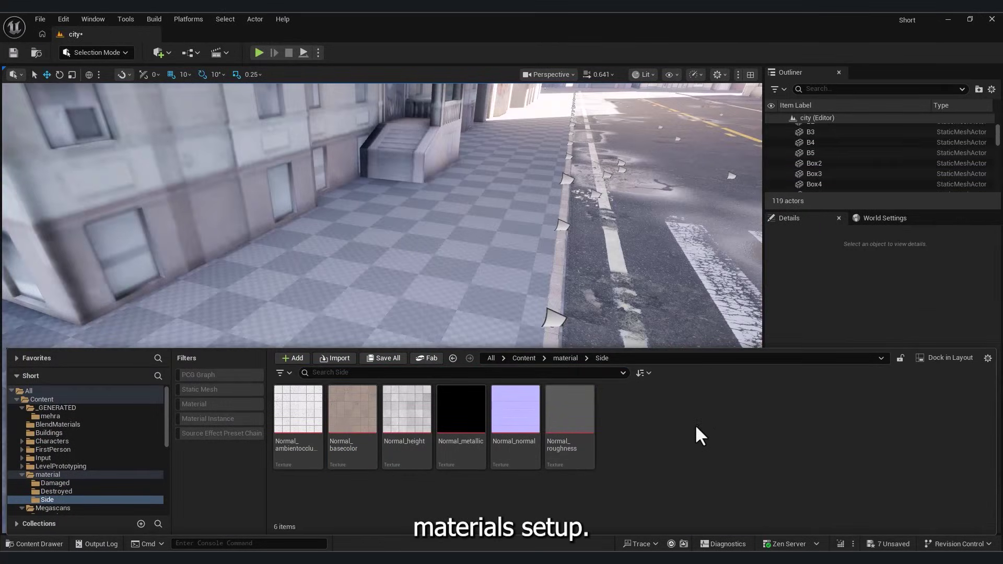
right_click(695, 426)
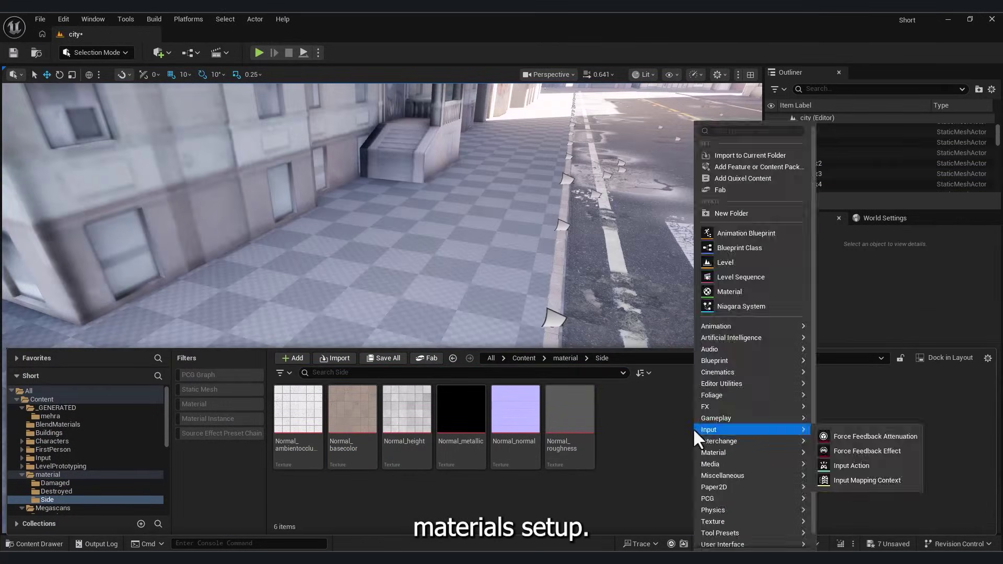
left_click(744, 282)
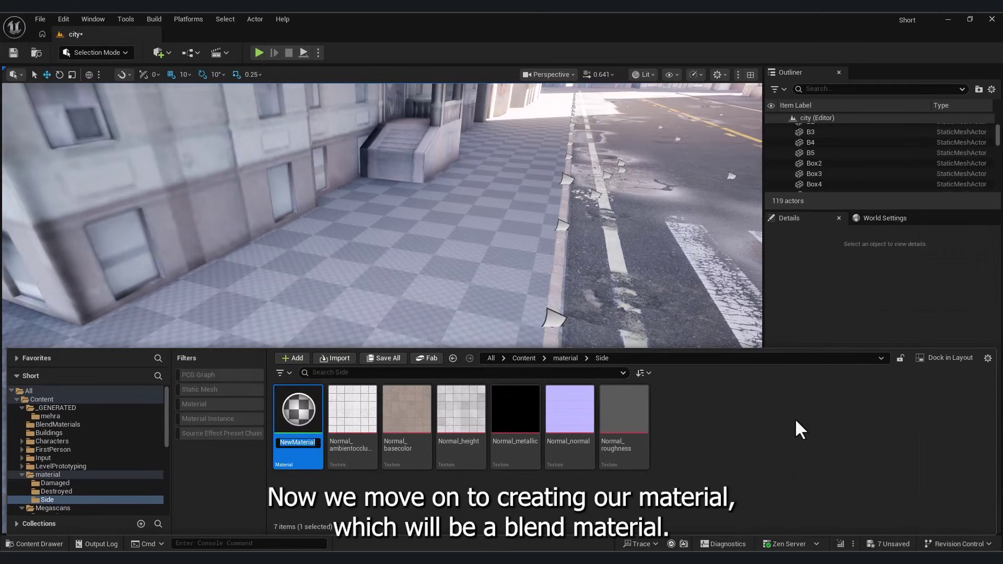
type("Blend_Ma")
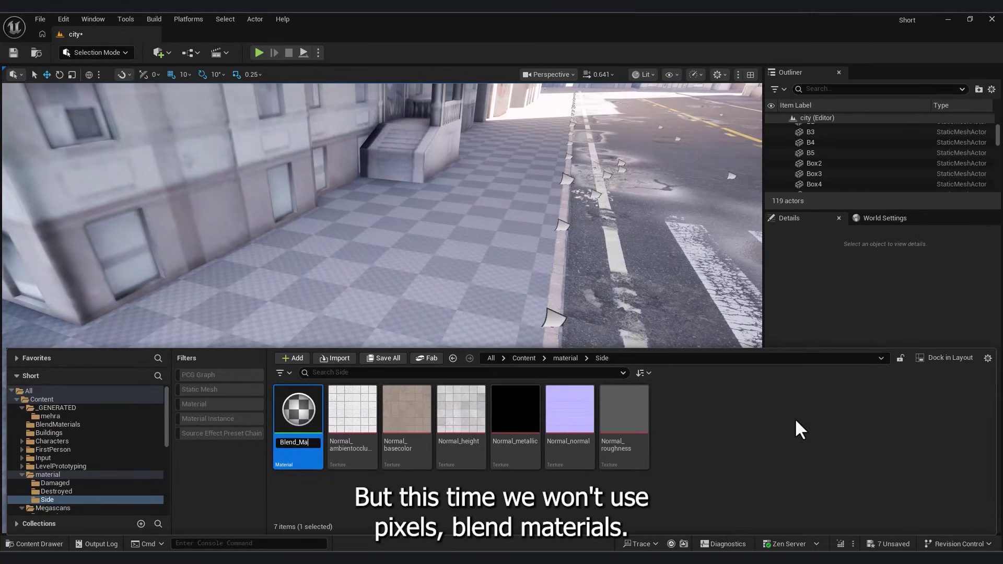
type("terial")
key("Return")
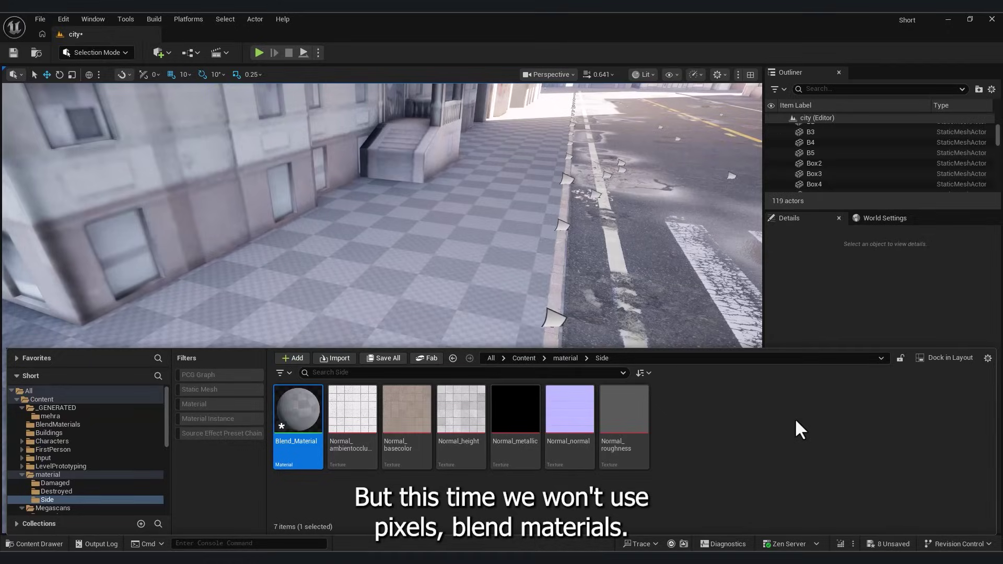
Open Blend_Material for editing and enable Use Material Attributes
double_click(301, 414)
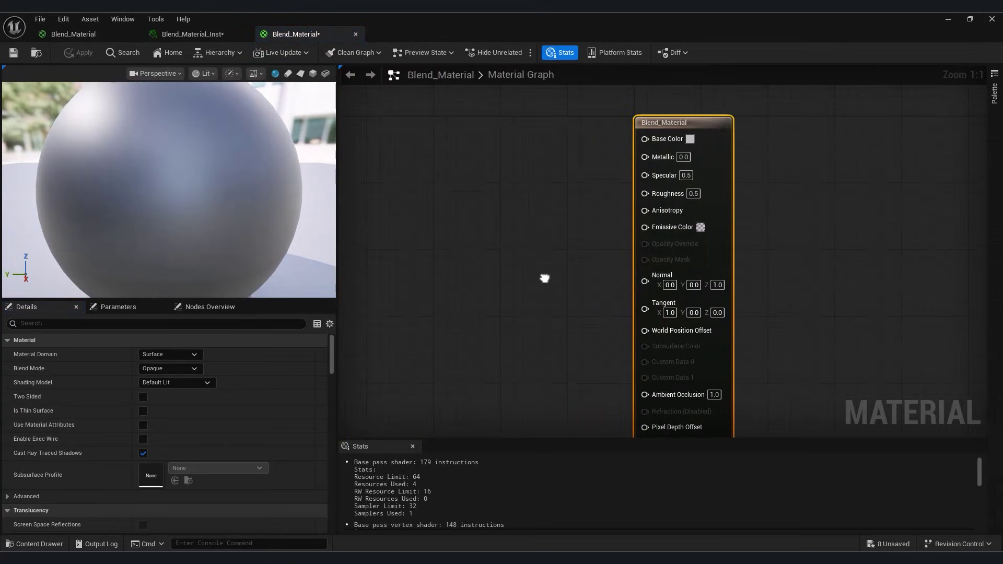
left_click(142, 424)
Add texture samples for Normal_basecolor, Normal_normal and Normal_height to the material graph and align them in a column
left_click(31, 544)
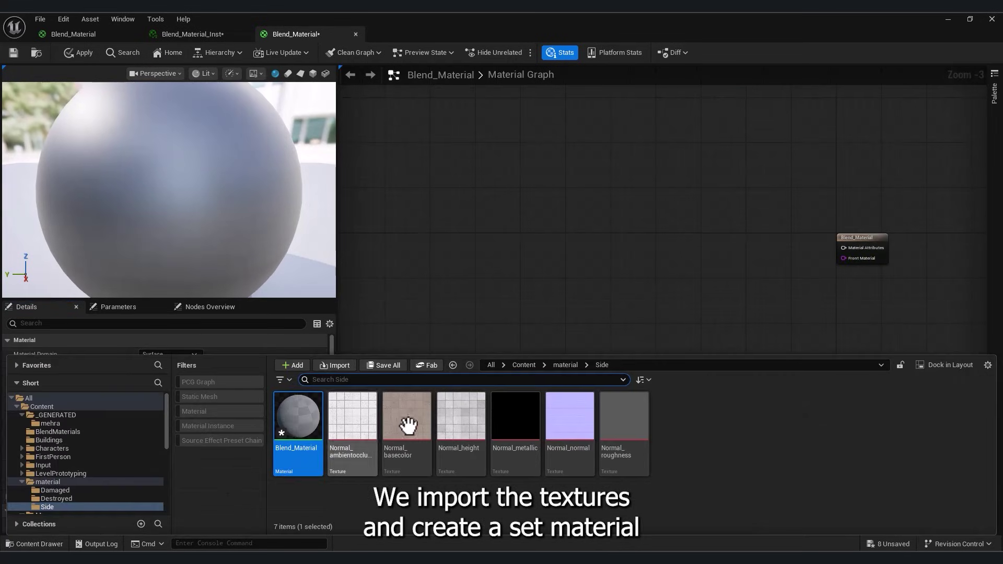
left_click_drag(421, 439, 612, 204)
left_click(30, 544)
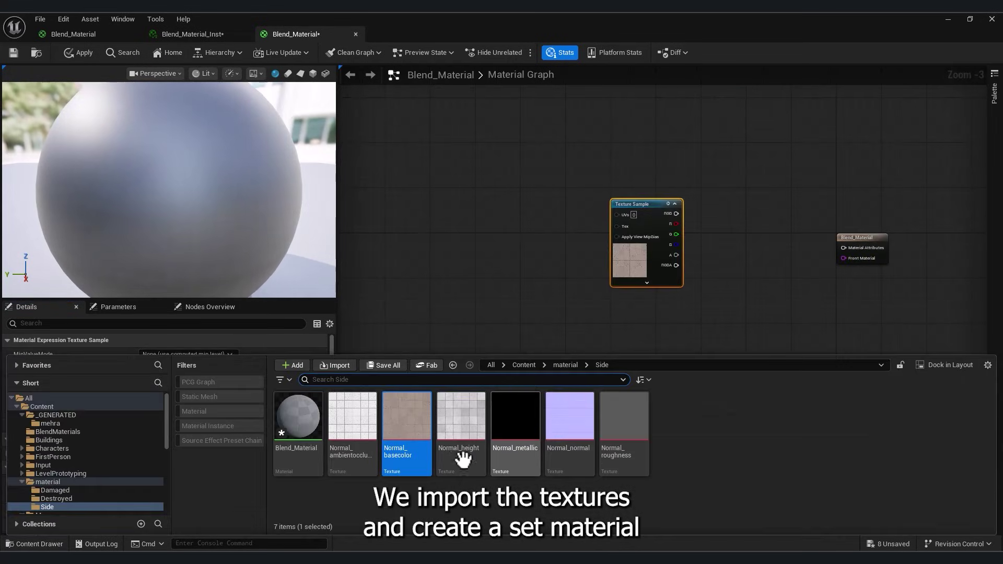
left_click_drag(579, 424, 625, 316)
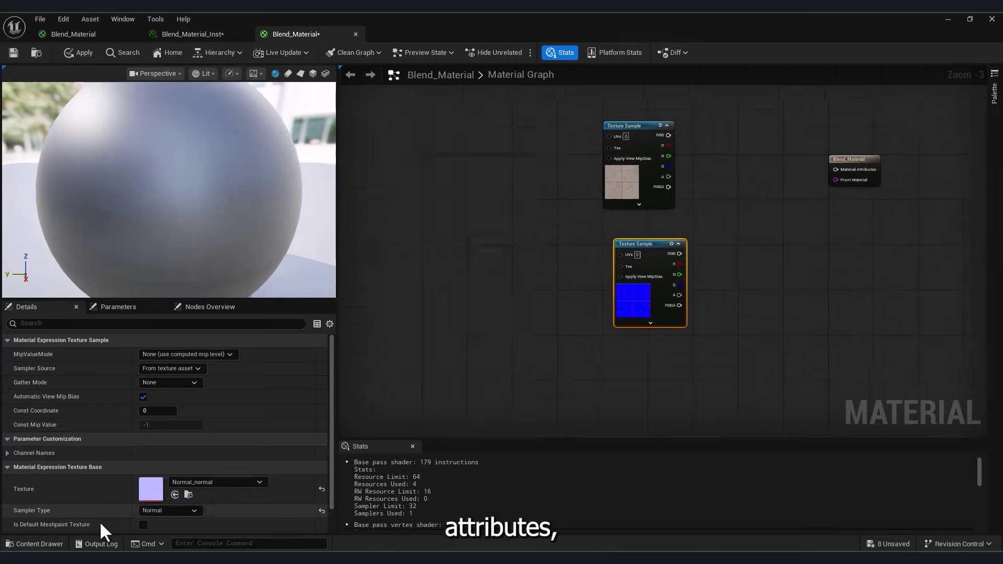
key("ctrl+space")
left_click_drag(463, 409, 635, 360)
left_click_drag(644, 251, 662, 244)
left_click_drag(640, 131, 662, 126)
Add a SetMaterialAttributes node beside the texture samples and give it four attribute inputs
left_click(184, 53)
right_click(667, 254)
type("set")
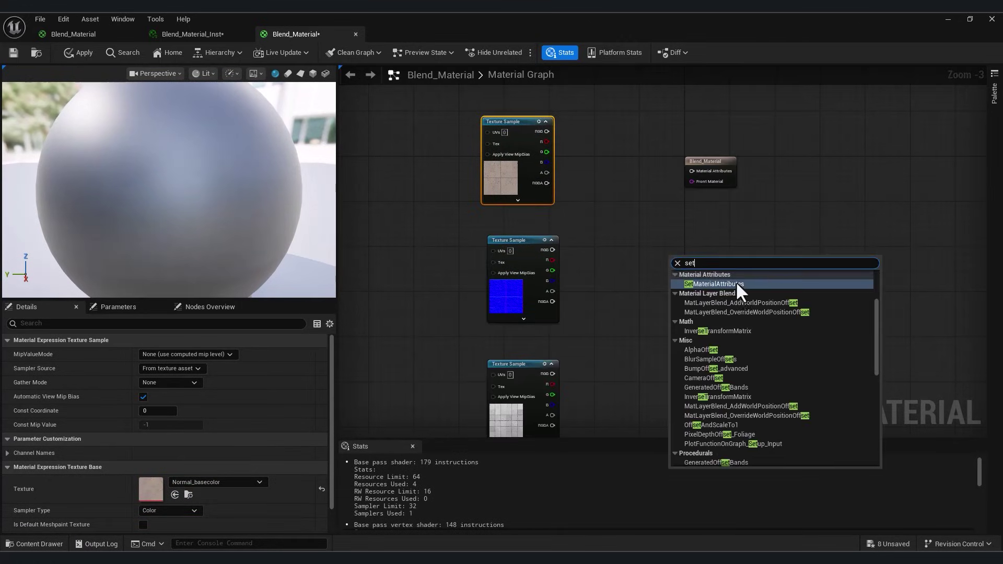
left_click(713, 284)
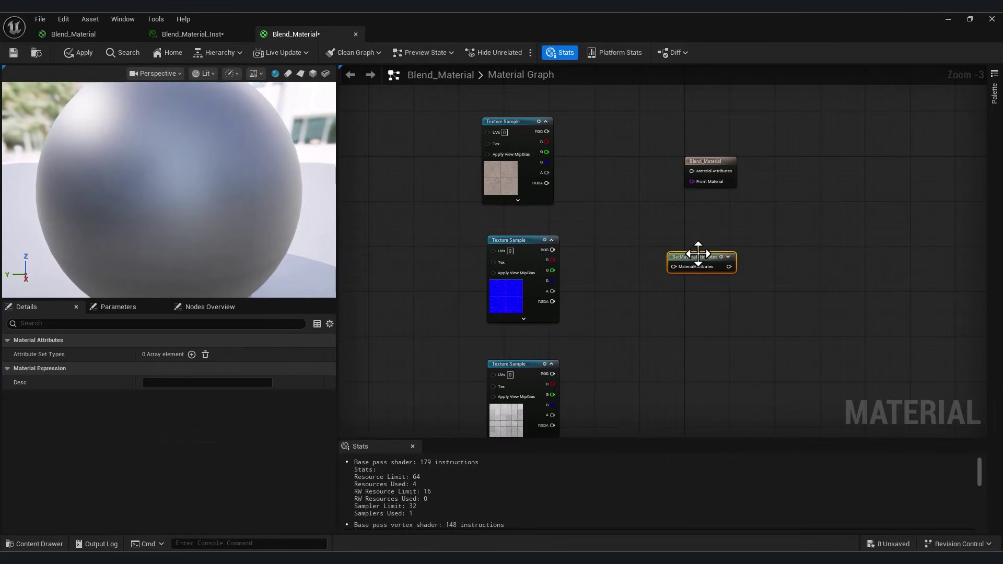
left_click(190, 353)
left_click(190, 354)
left_click(191, 353)
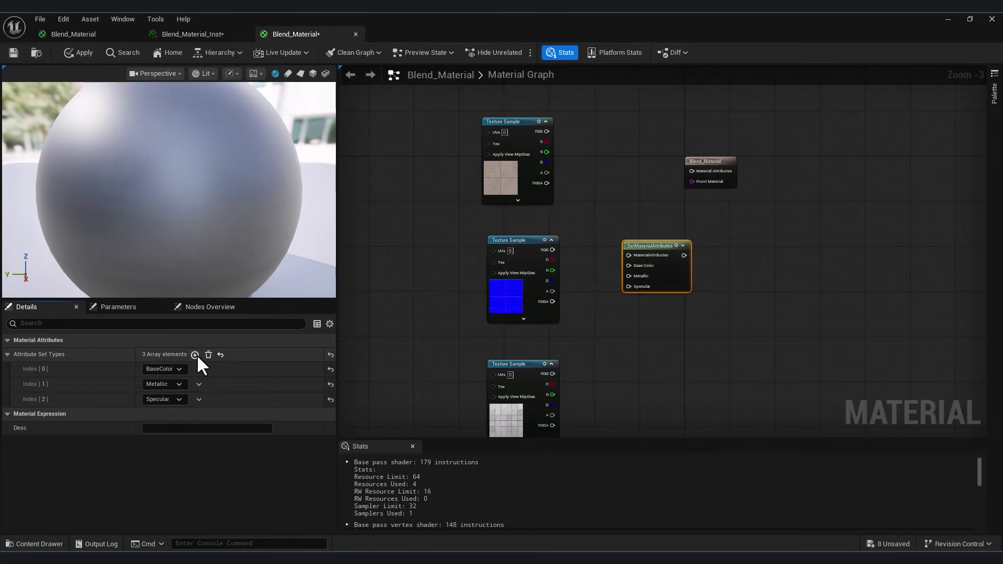
left_click(195, 354)
Add a texture sample for Normal_ambientocclusion below the other samples in the material graph
right_click_drag(543, 353, 558, 254)
left_click(66, 544)
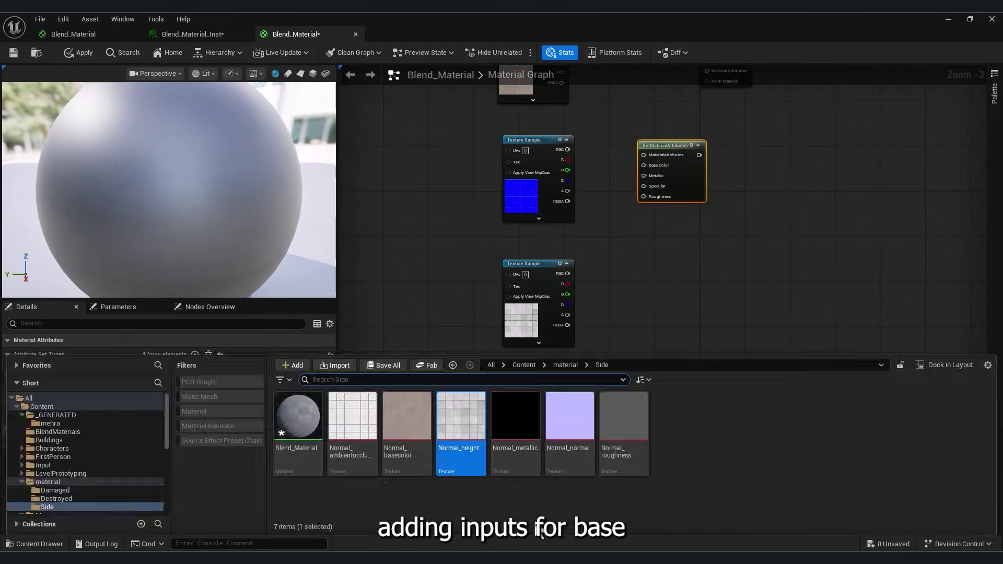
left_click_drag(340, 438, 526, 368)
right_click_drag(630, 245, 633, 318)
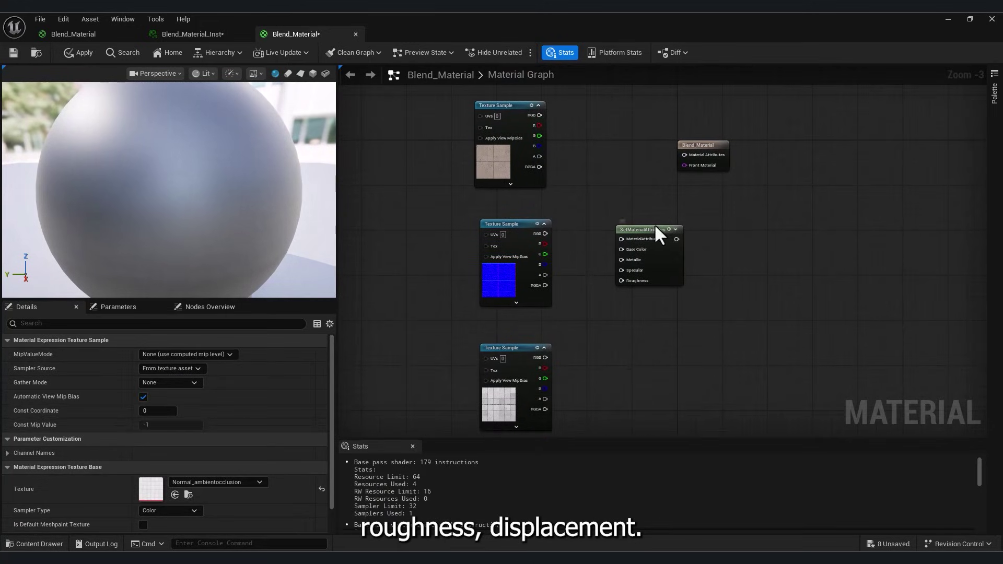
Change the SetMaterialAttributes node's second attribute to Normal
left_click(622, 274)
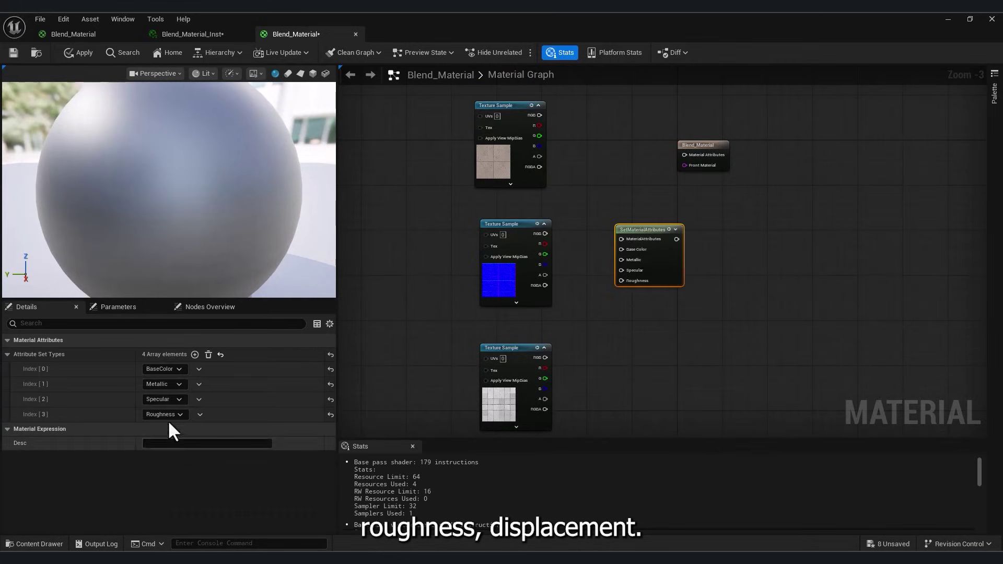
left_click(167, 383)
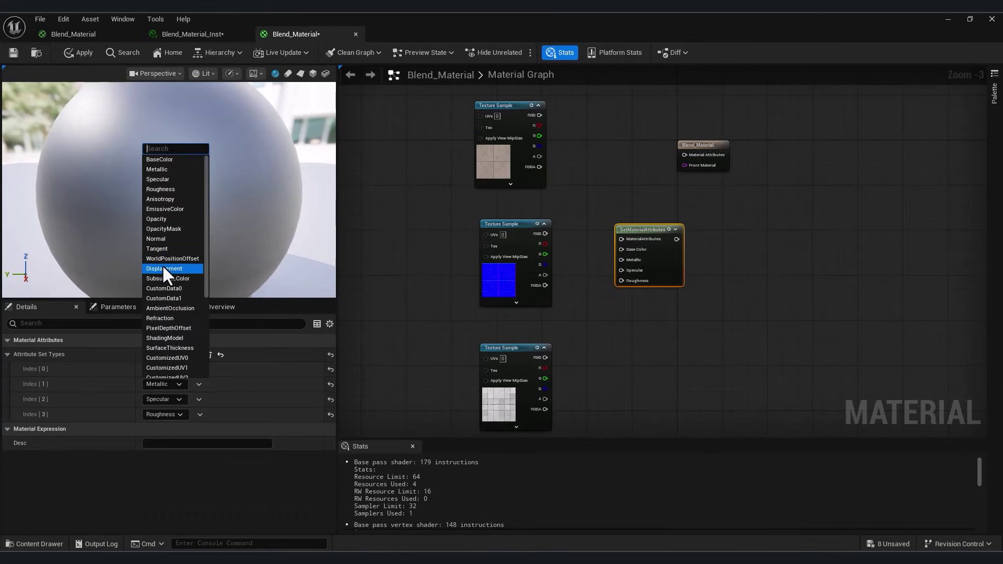
left_click(163, 241)
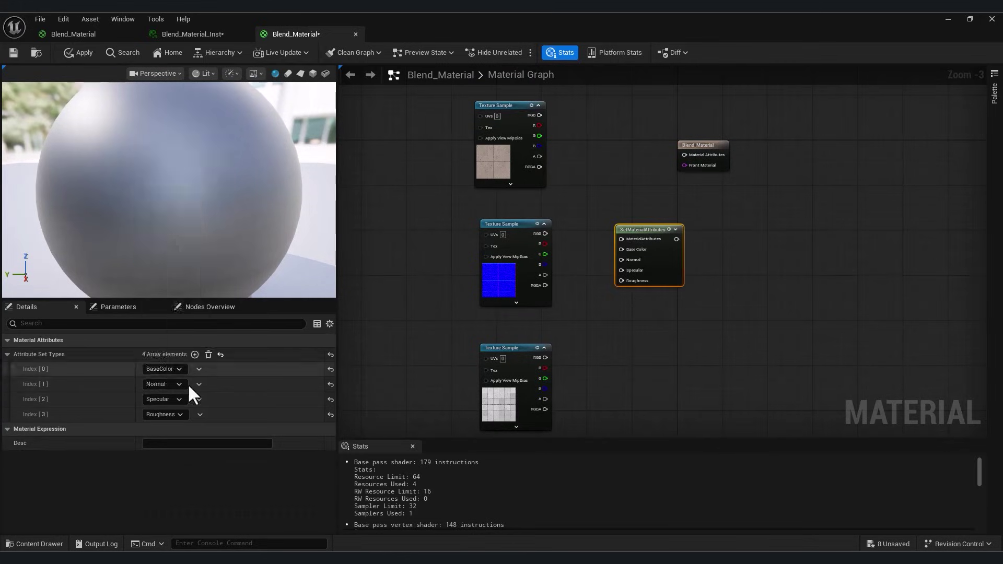
Set the SetMaterialAttributes node's third attribute to Displacement and the fourth to AmbientOcclusion
left_click(172, 400)
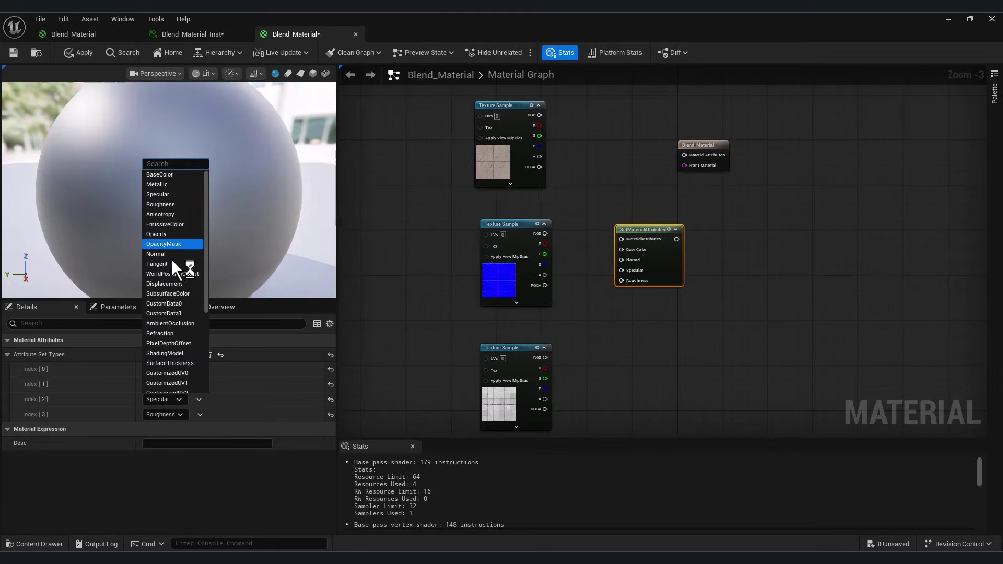
left_click(167, 283)
left_click(165, 414)
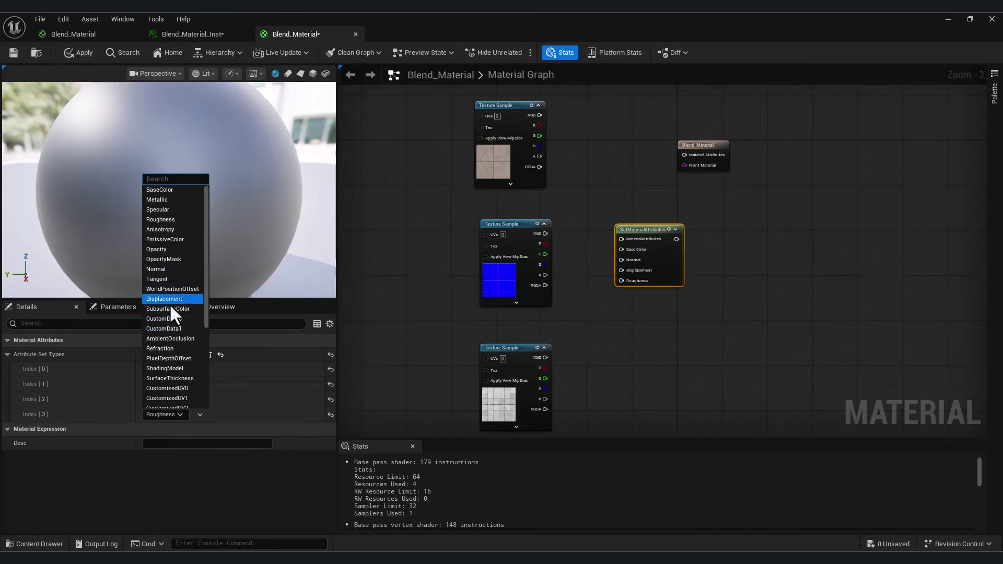
left_click(177, 337)
Move the normal, height and ambient occlusion texture samples up into a tighter, aligned column
right_click_drag(512, 226, 517, 226)
left_click_drag(519, 227, 514, 210)
left_click_drag(529, 353, 524, 313)
right_click_drag(538, 336, 530, 261)
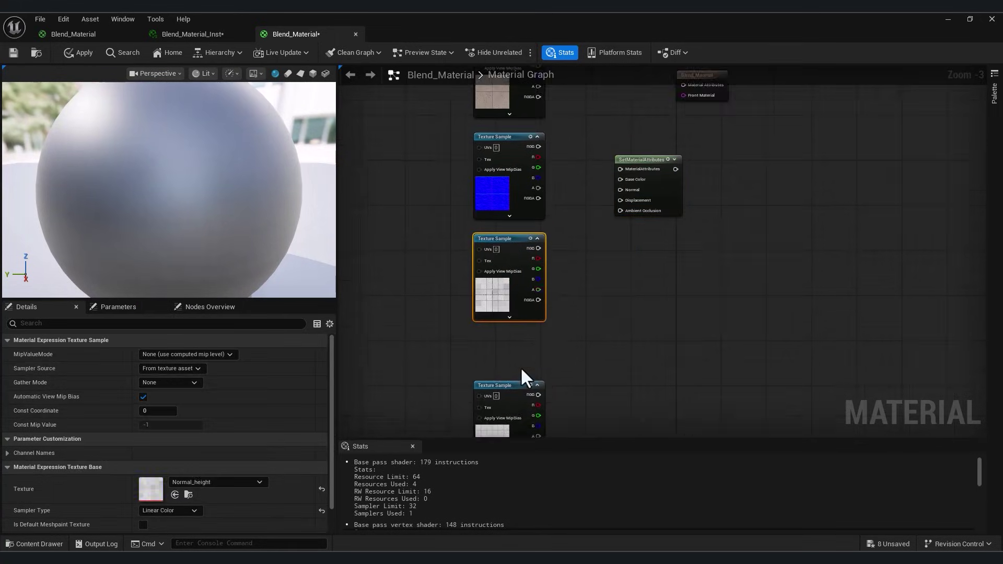
left_click_drag(516, 383, 513, 347)
Add a TextureCoordinate node ahead of the texture samples and feed its output into input A of a new Multiply node
right_click_drag(451, 199, 645, 298)
right_click(456, 206)
type("te")
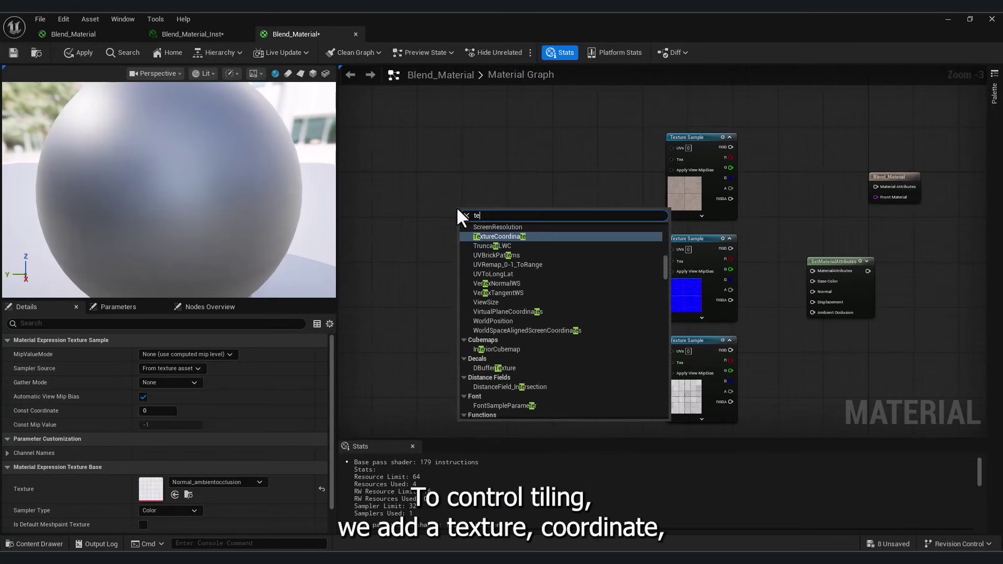
type("x")
left_click(518, 235)
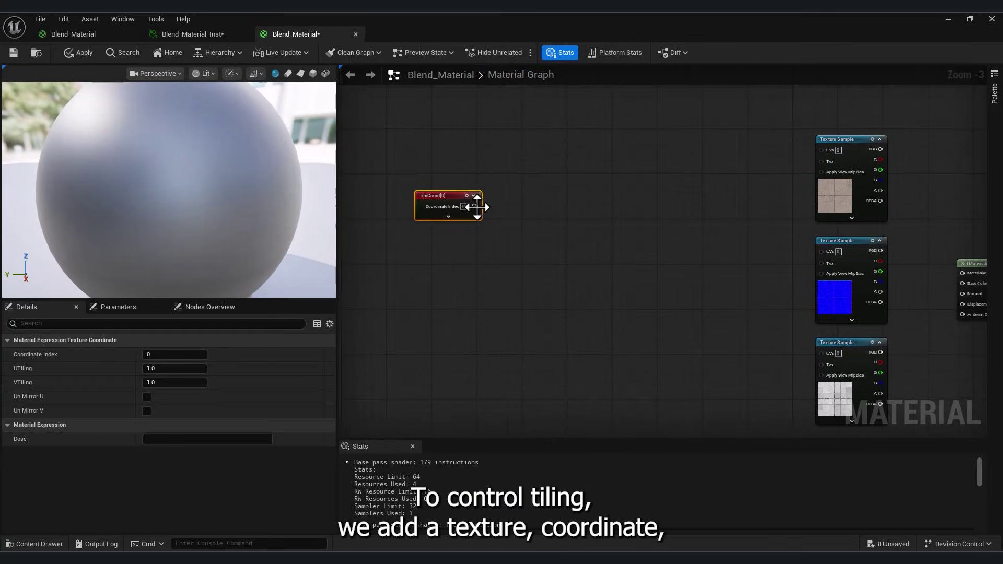
left_click_drag(474, 205, 530, 232)
type("mu")
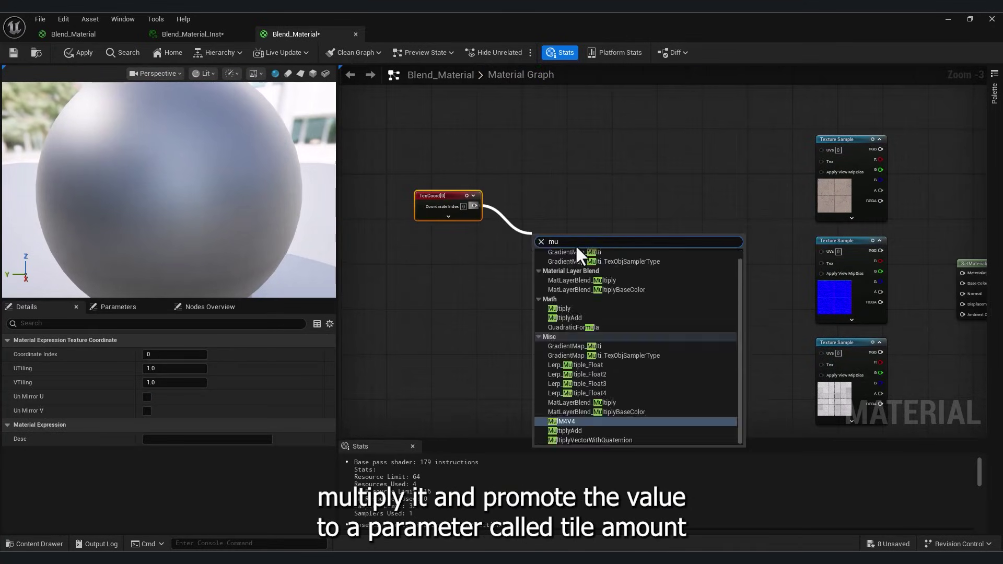
left_click(577, 309)
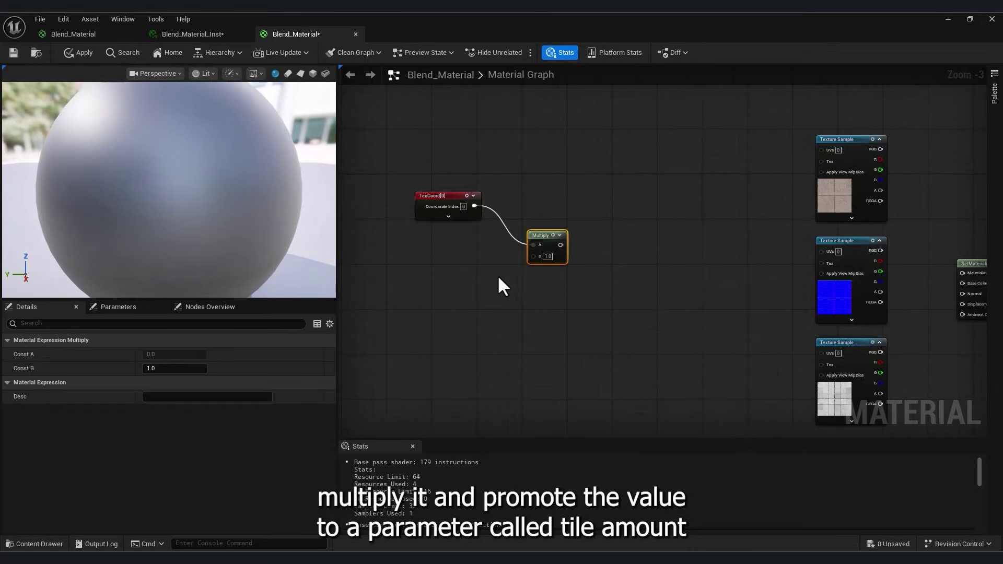
Promote the Multiply node's B input to a parameter named Tile Amount with default value 1, placed below the texture coordinate node
right_click(536, 256)
left_click(580, 348)
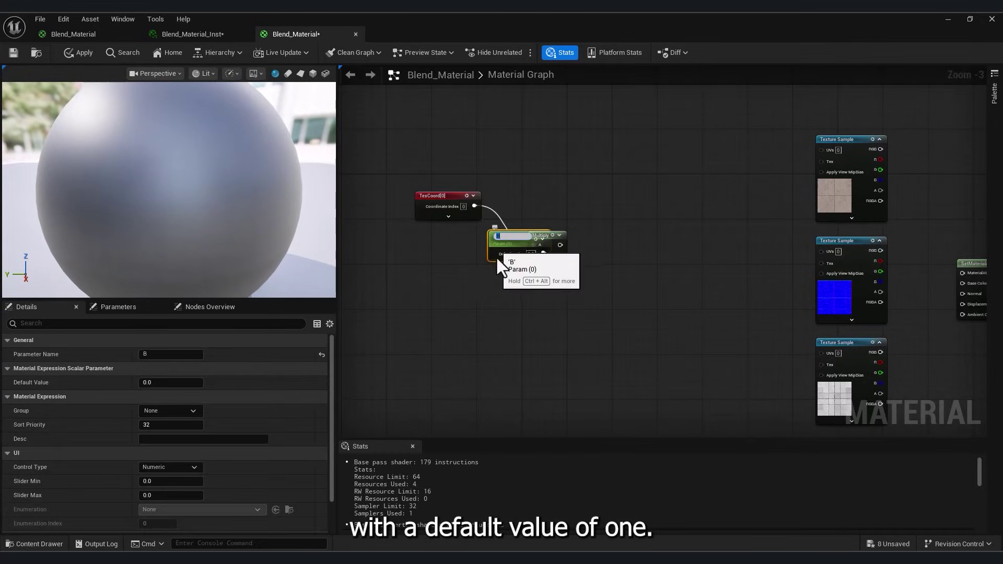
type("T")
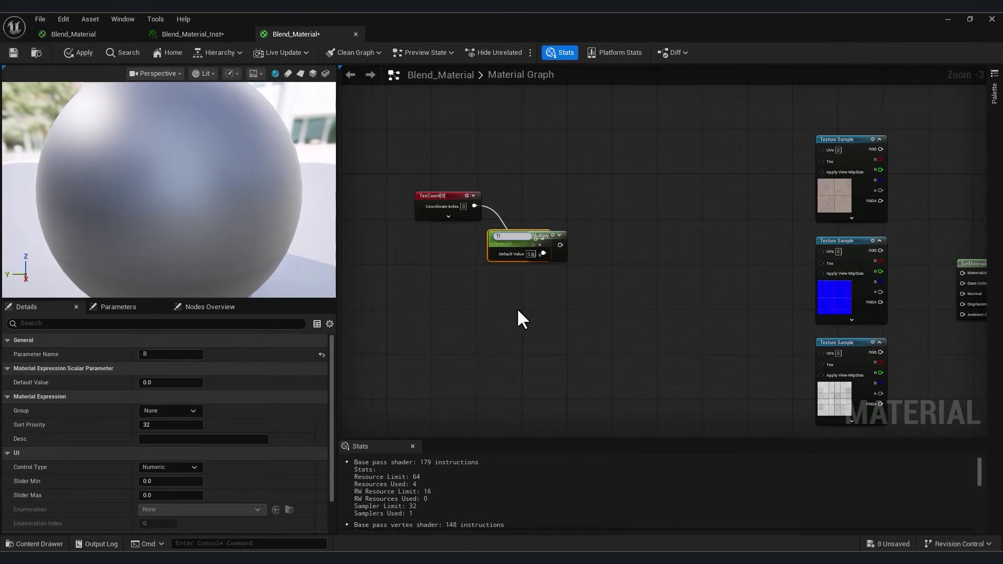
type("ile Amount")
key("Return")
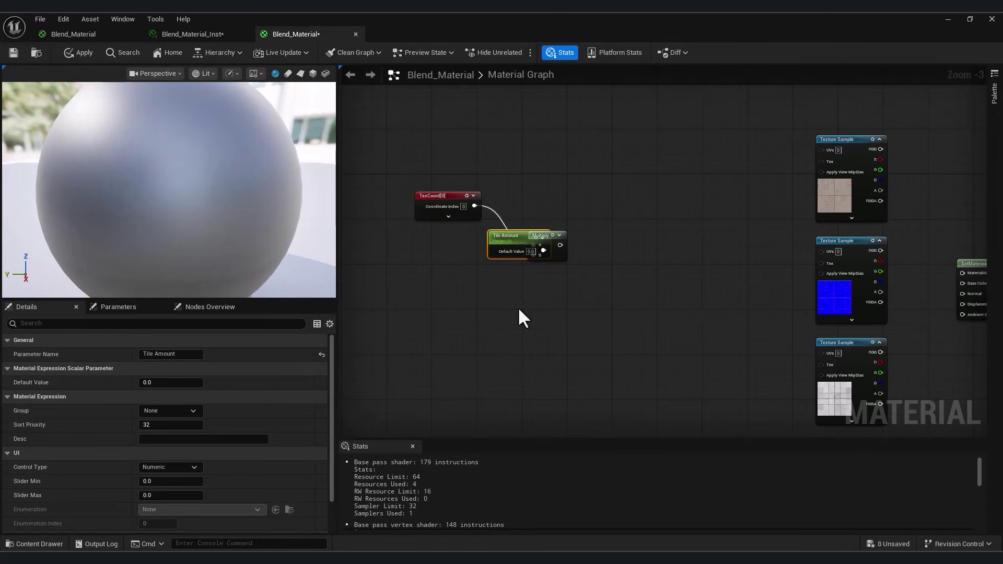
left_click_drag(515, 233, 448, 284)
right_click_drag(526, 263, 598, 312)
left_click(605, 372)
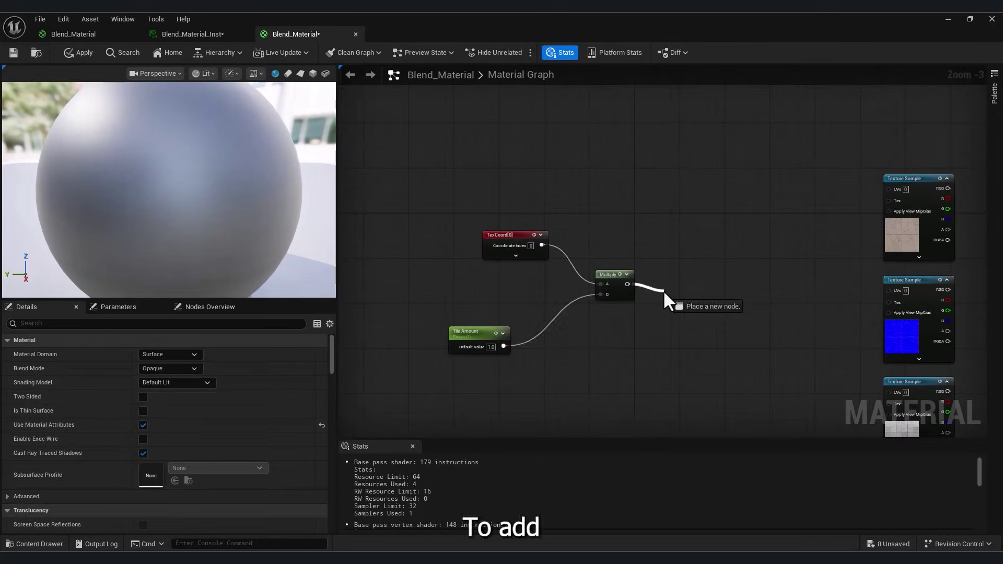
Feed the Multiply output into a new Add node and place an AppendVector node below them
left_click_drag(663, 290, 663, 289)
type("add")
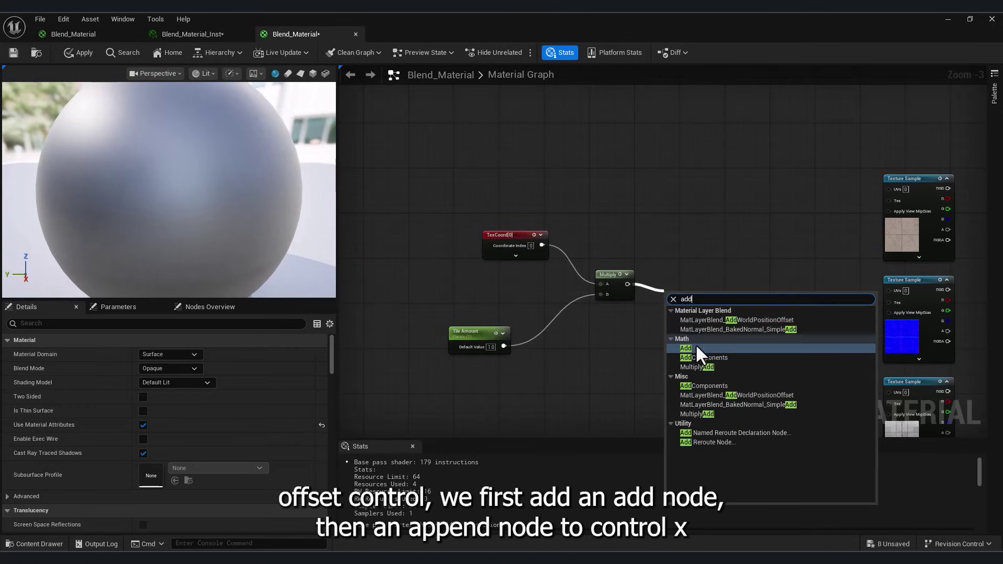
left_click(695, 344)
scroll(685, 292, "up", 1)
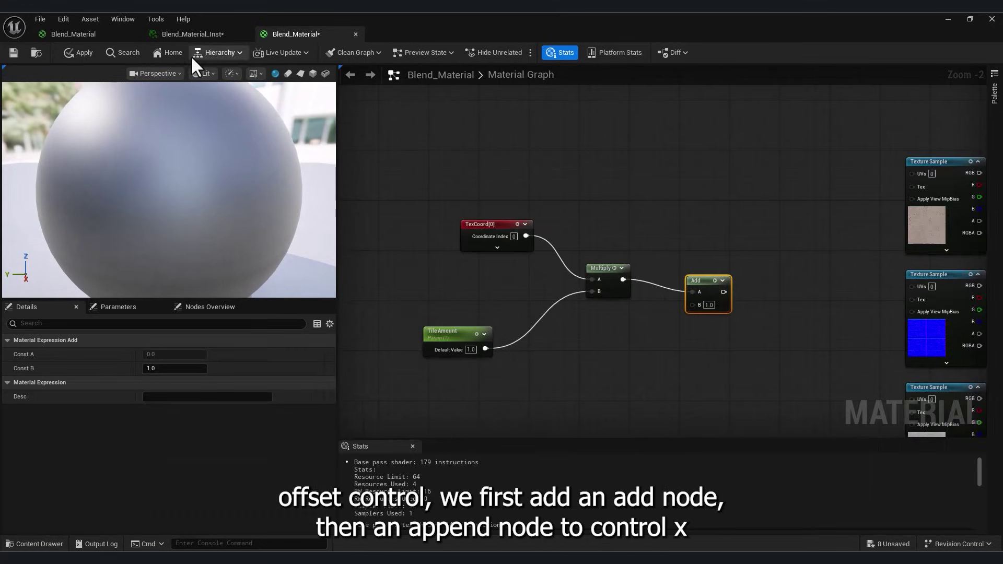
right_click(549, 319)
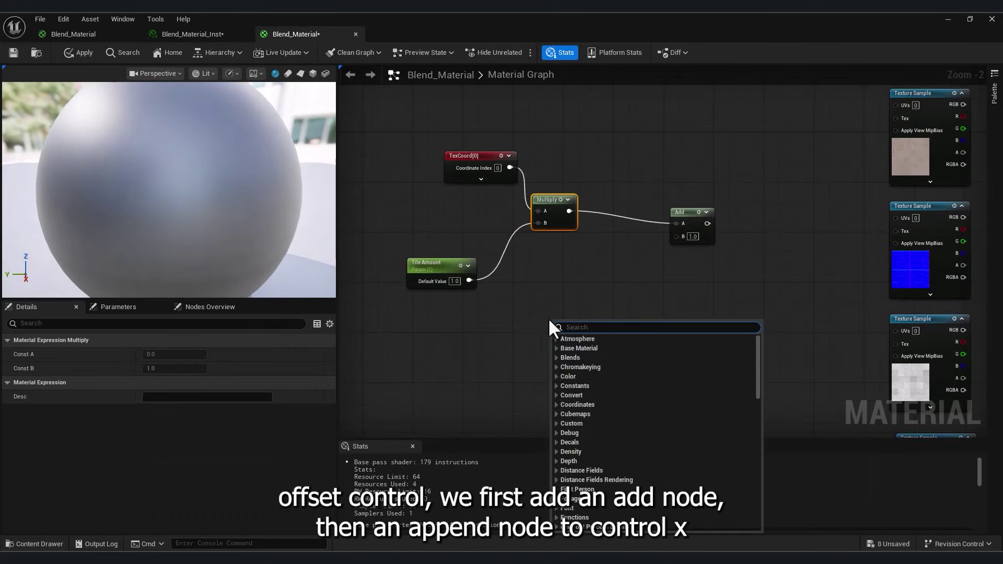
type("app")
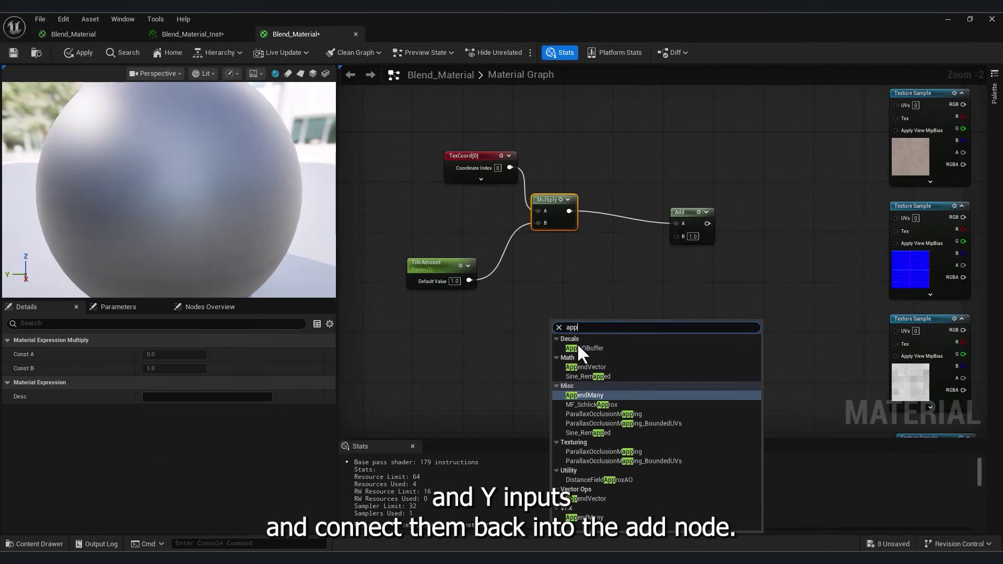
left_click(603, 367)
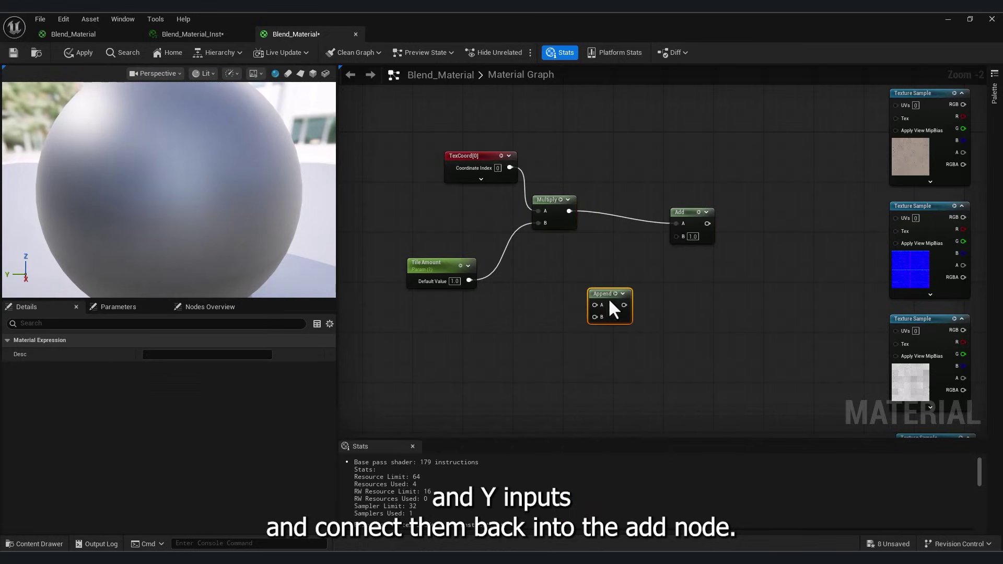
Duplicate the Tile Amount parameter twice and stack the copies below the original, beside the Append node
left_click(432, 262)
key("ctrl+c")
key("ctrl+v")
left_click_drag(509, 336, 441, 317)
key("ctrl+v")
left_click(544, 360)
left_click(487, 324)
key("ctrl+v")
left_click_drag(564, 371, 463, 368)
Rename the two copied Tile Amount parameters X Offset and Y Offset
left_click(473, 323)
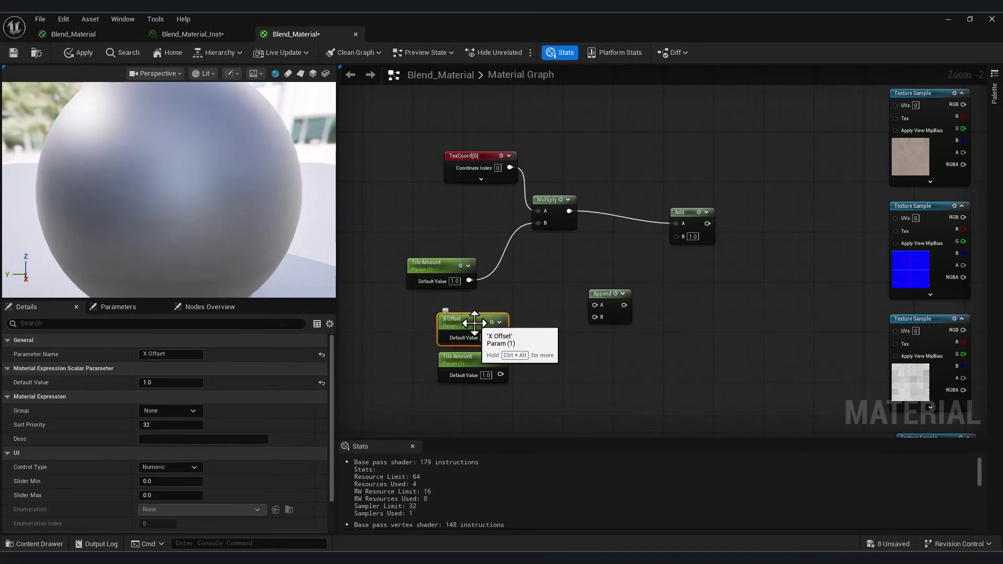
double_click(468, 357)
type("Y O")
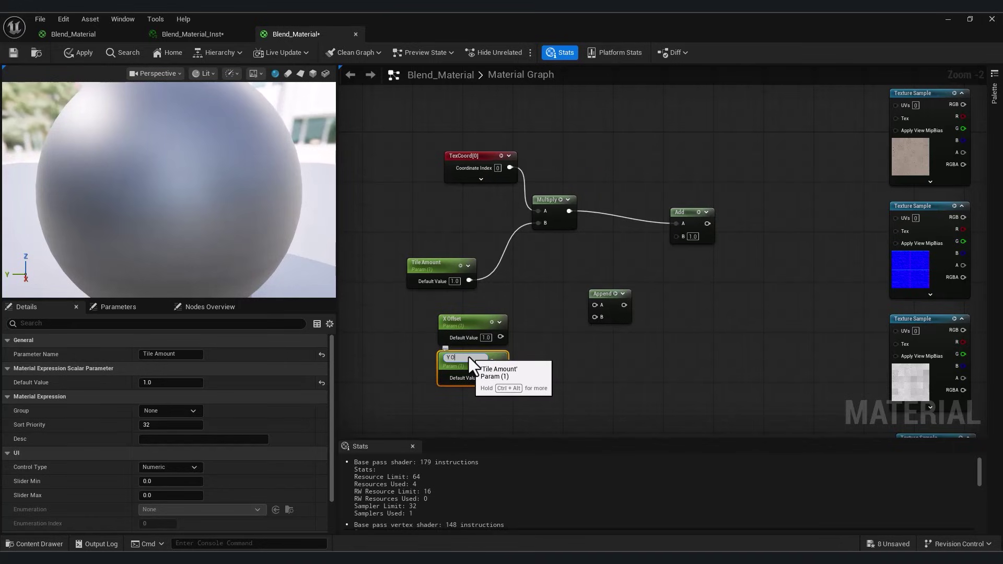
type("ffset")
key("Return")
Connect X Offset and Y Offset to the Append node's A and B inputs, and its output to the Add node's B input
scroll(468, 356, "up", 2)
left_click_drag(510, 329, 636, 287)
left_click_drag(511, 380, 637, 303)
left_click_drag(743, 196, 745, 198)
Connect the Add node's output to the UVs inputs of all four texture samples
scroll(748, 273, "down", 2)
right_click_drag(793, 243, 683, 317)
scroll(574, 118, "down", 2)
scroll(569, 275, "down", 2)
left_click_drag(625, 347, 881, 147)
left_click(521, 253)
scroll(521, 253, "up", 3)
left_click_drag(533, 270, 884, 249)
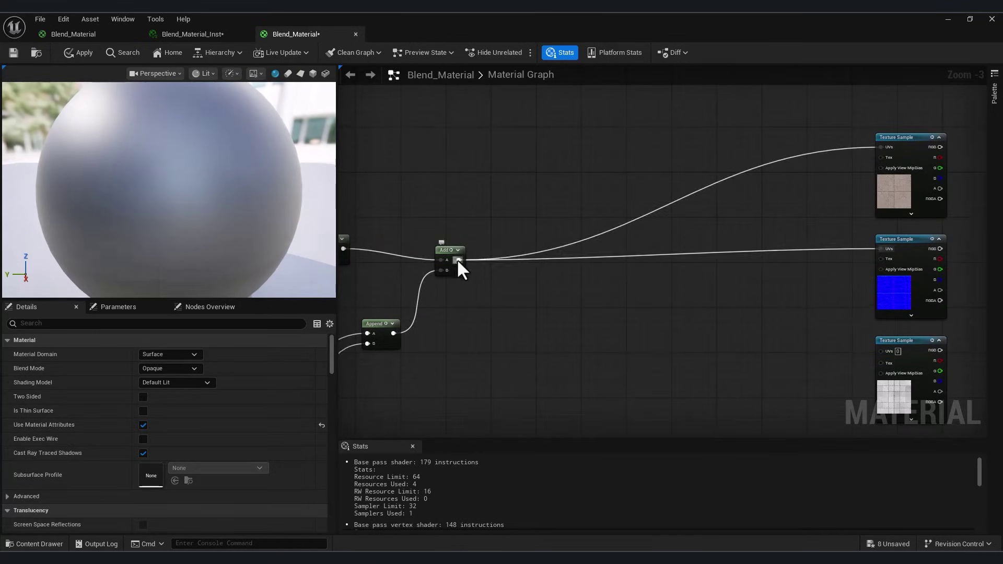
left_click_drag(458, 260, 882, 350)
right_click_drag(470, 288, 414, 174)
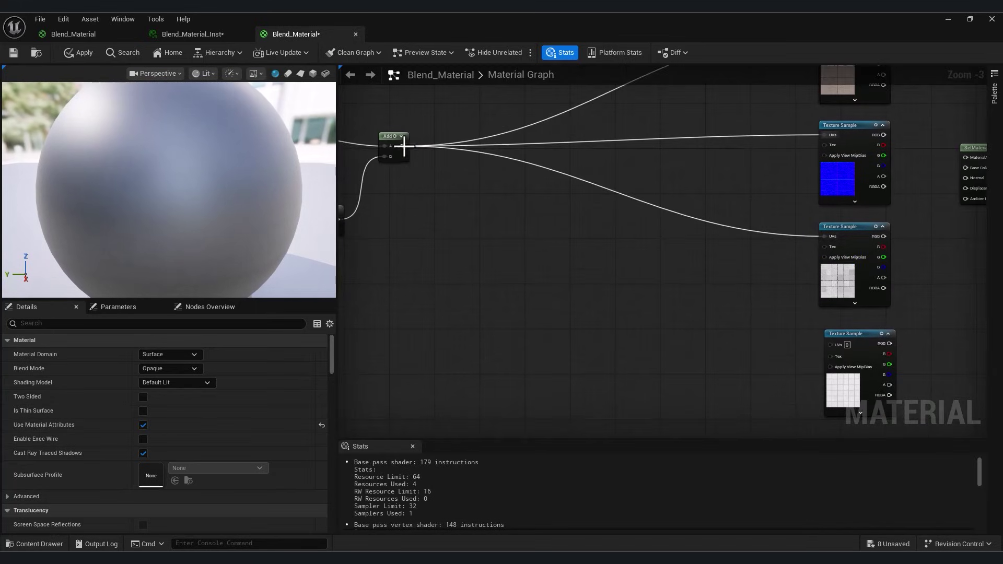
left_click_drag(403, 146, 832, 345)
Connect the base color texture sample's RGB output to the Base Color input of SetMaterialAttributes
scroll(763, 311, "down", 1)
right_click_drag(763, 311, 553, 343)
scroll(718, 260, "up", 3)
right_click_drag(600, 133, 571, 208)
left_click_drag(560, 122, 825, 263)
Add a FlattenNormal node and feed the normal map sample's RGB output into its Normal input
right_click(674, 293)
type("flatt")
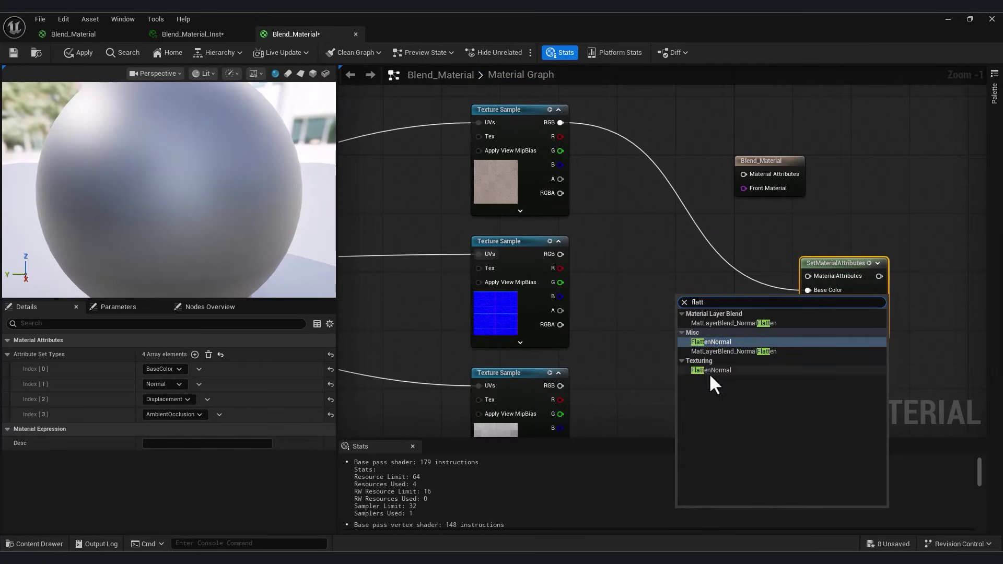
left_click(710, 370)
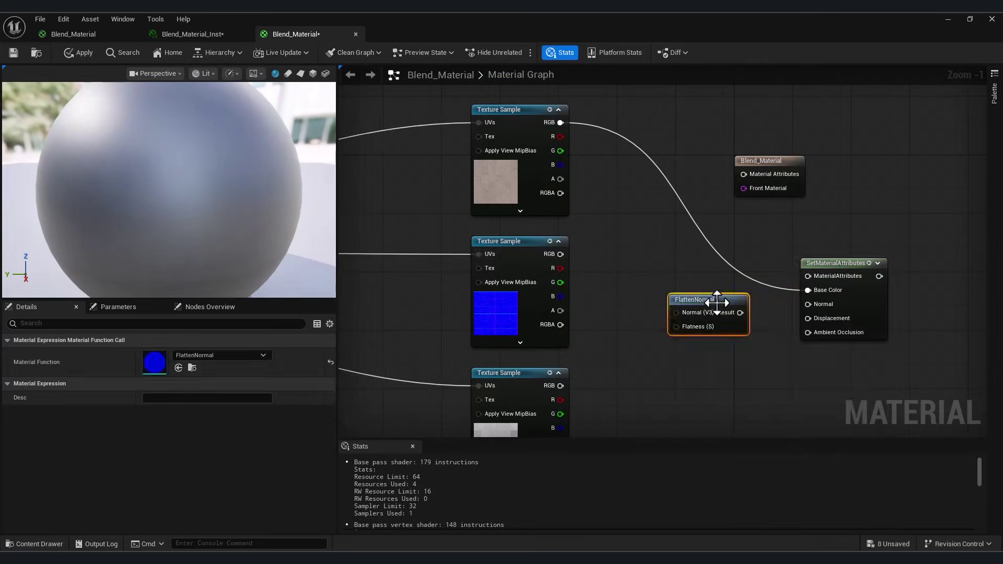
left_click_drag(612, 312, 639, 312)
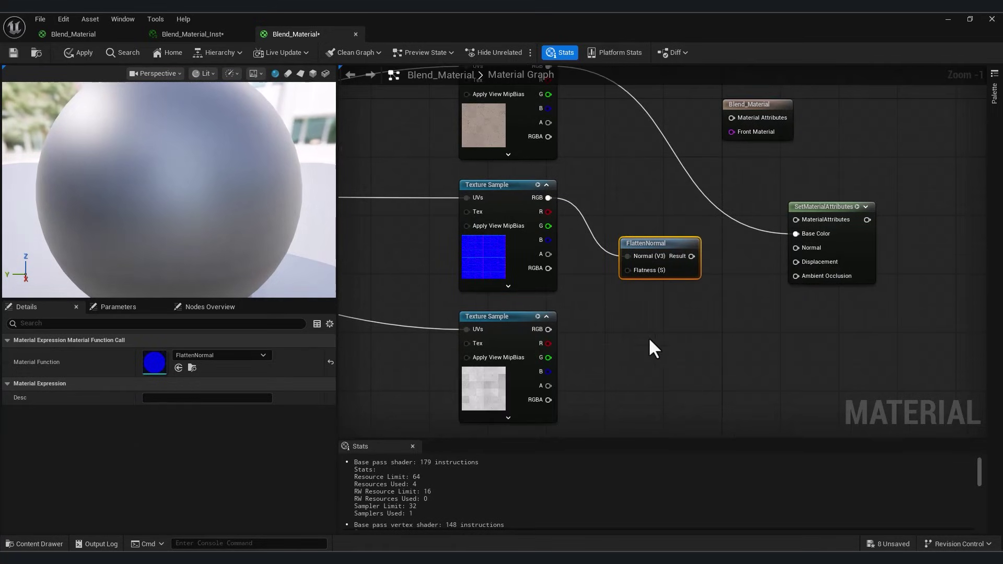
Add a scalar parameter named Noraml_Int below the FlattenNormal node
right_click(652, 325)
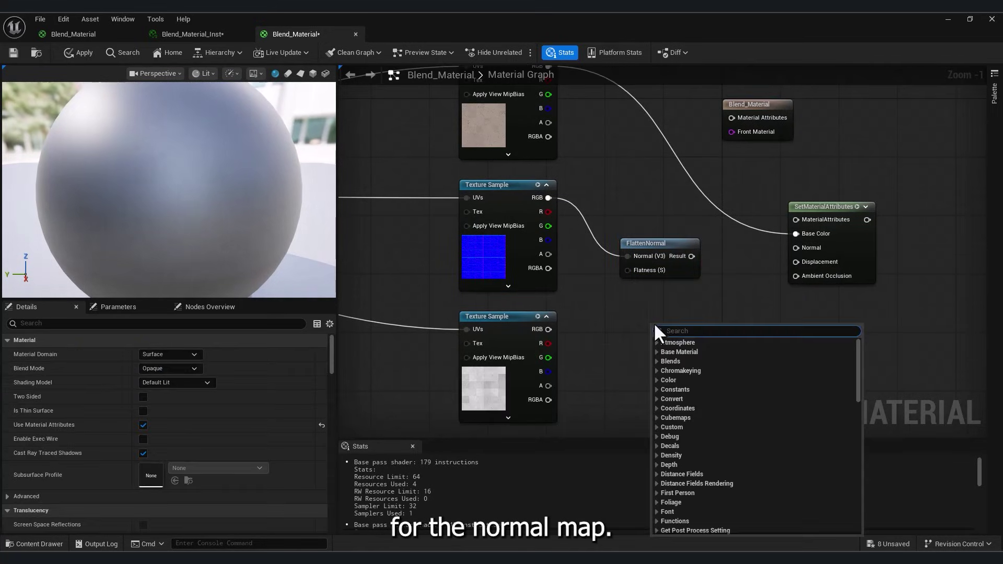
left_click(612, 307)
key("s")
left_click(627, 318)
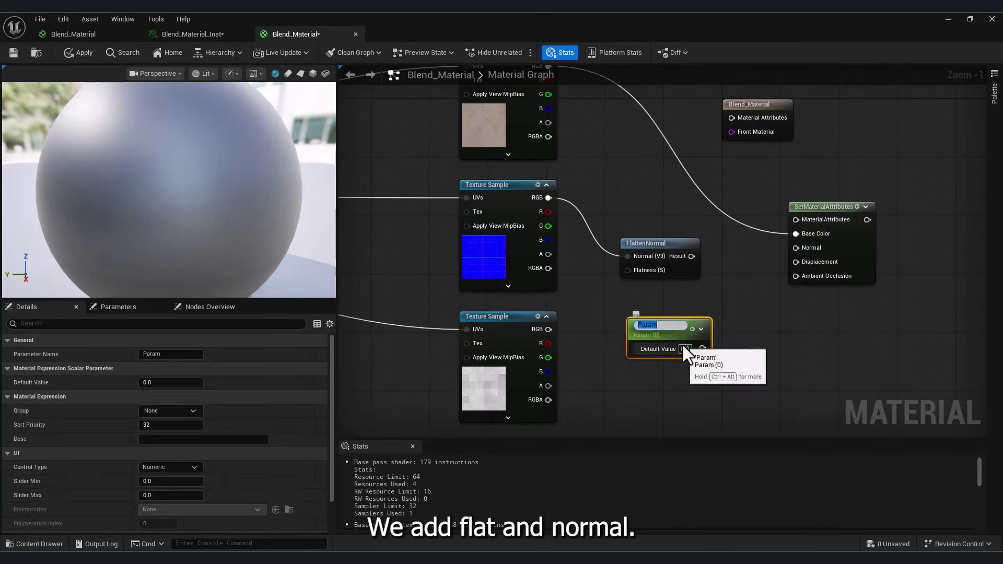
type("Noraml_Int")
key("Return")
Route Noraml_Int through a OneMinus node into FlattenNormal's Flatness input and set the parameter's default value to 1
left_click_drag(668, 335, 709, 345)
type("m")
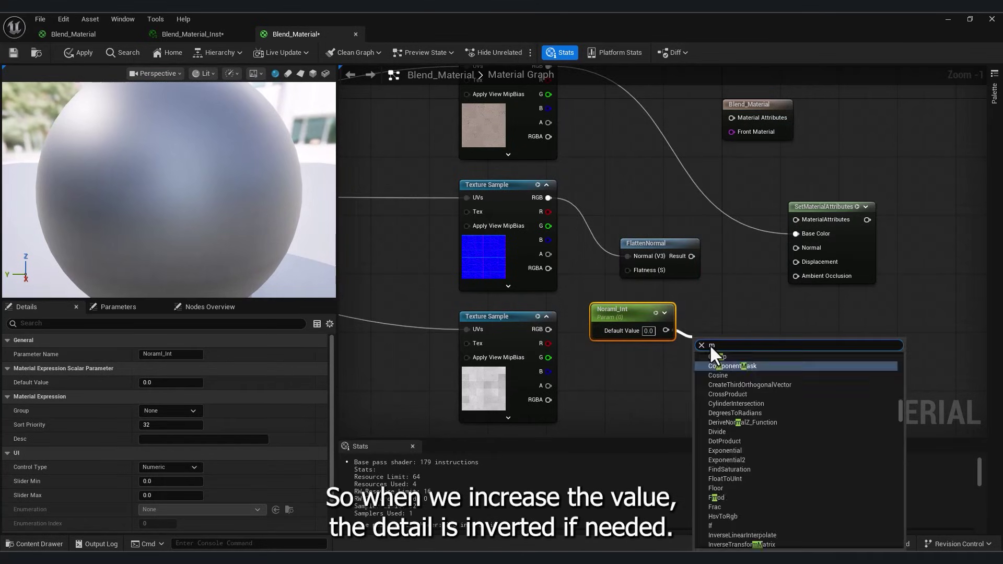
type("i")
left_click(736, 376)
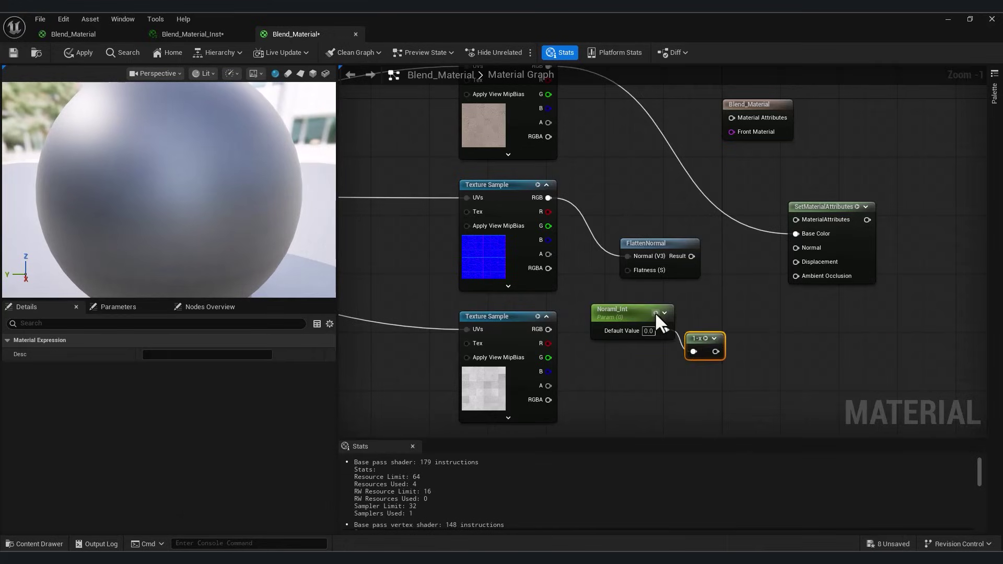
left_click_drag(657, 321, 648, 344)
left_click_drag(715, 352, 627, 270)
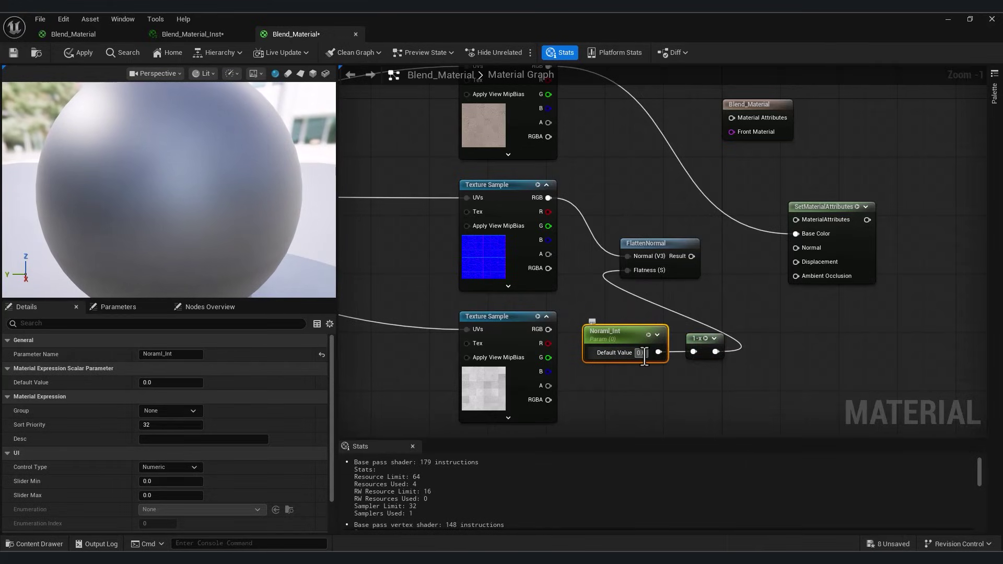
type("1")
key("Return")
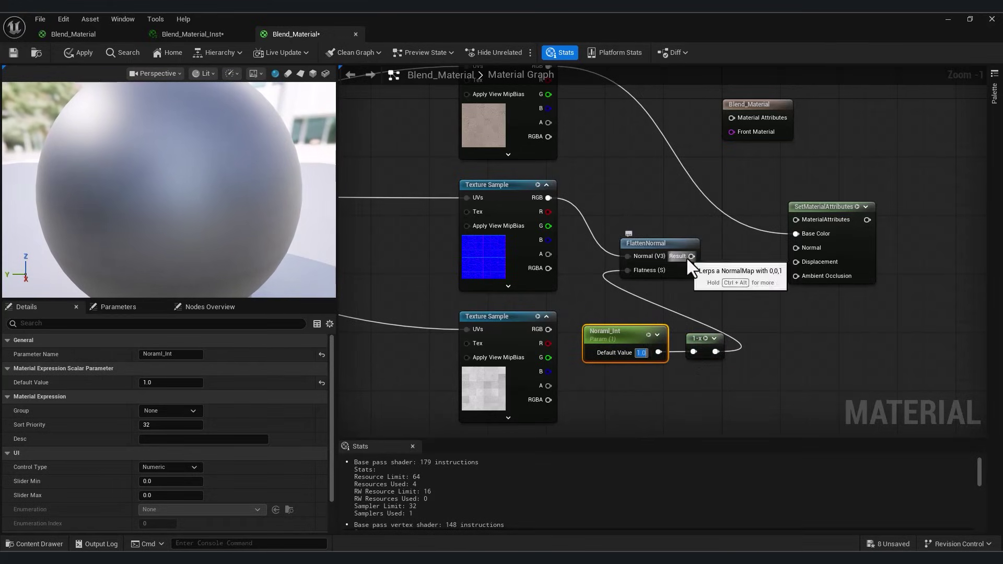
Connect the FlattenNormal result to the Normal attribute and the SetMaterialAttributes output to the repositioned Blend_Material result node
left_click_drag(690, 256, 795, 248)
scroll(730, 294, "down", 3)
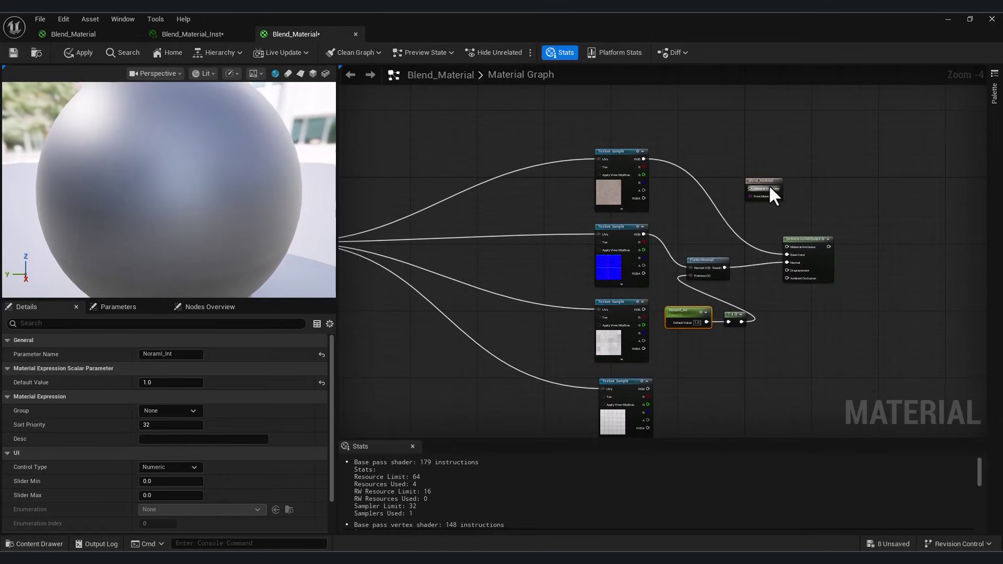
left_click_drag(766, 184, 965, 246)
left_click_drag(829, 246, 950, 251)
Connect the Normal_ambientocclusion sample's RGB output to the Ambient Occlusion attribute and move the SetMaterialAttributes node clear of the other nodes
right_click_drag(750, 340, 656, 266)
scroll(687, 215, "up", 2)
left_click(519, 354)
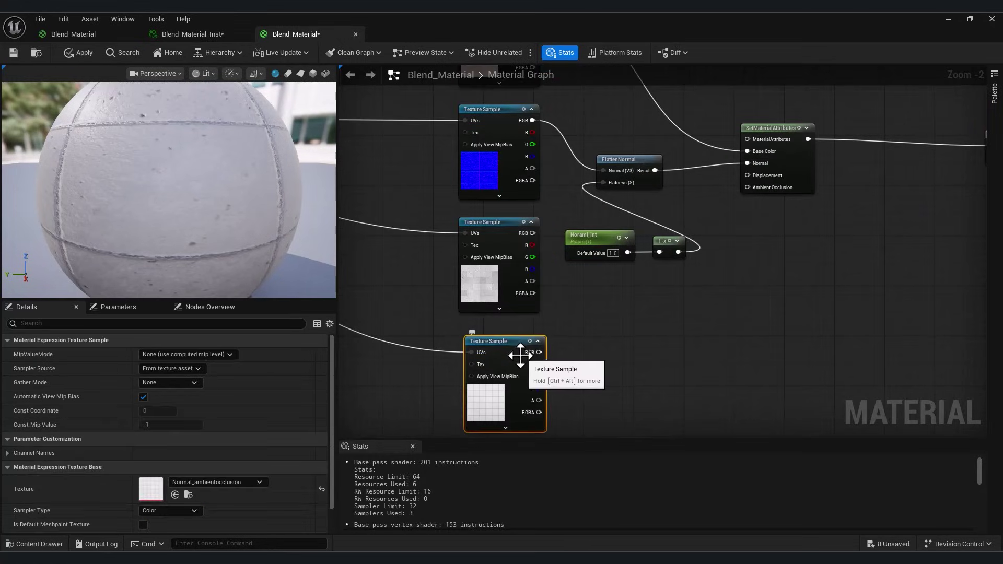
key("ctrl+space")
left_click(641, 316)
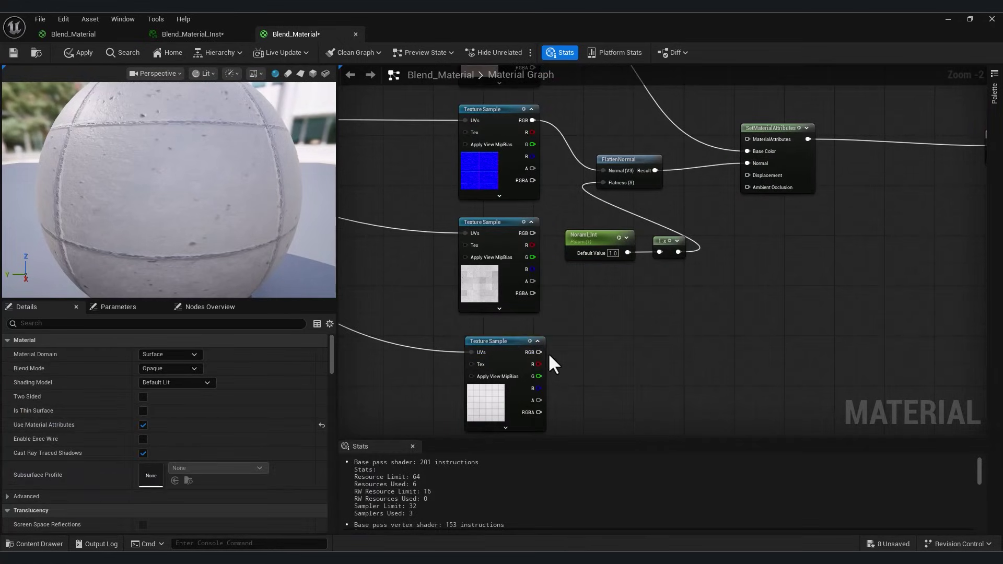
left_click_drag(538, 352, 756, 188)
left_click_drag(763, 144, 781, 182)
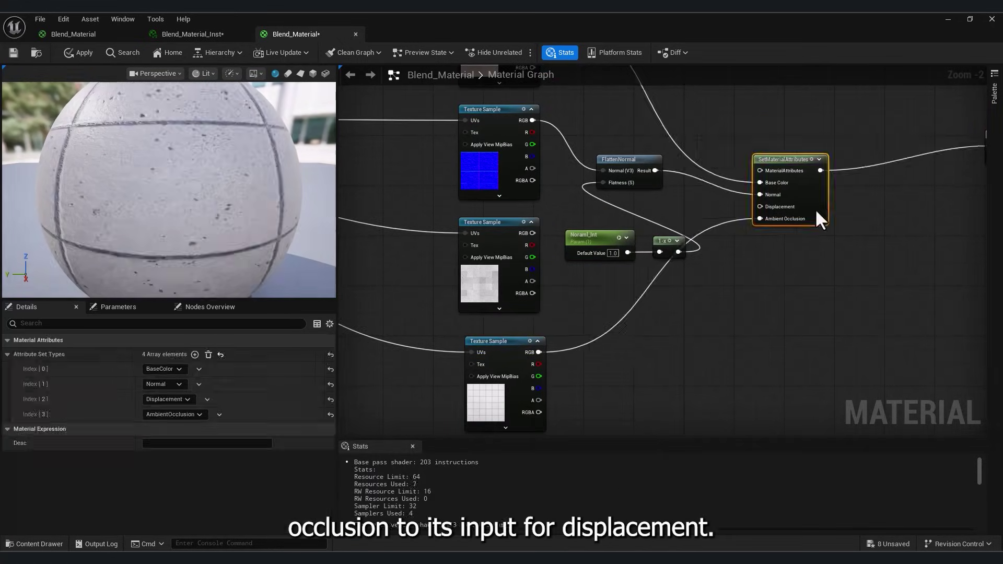
left_click_drag(819, 214, 851, 271)
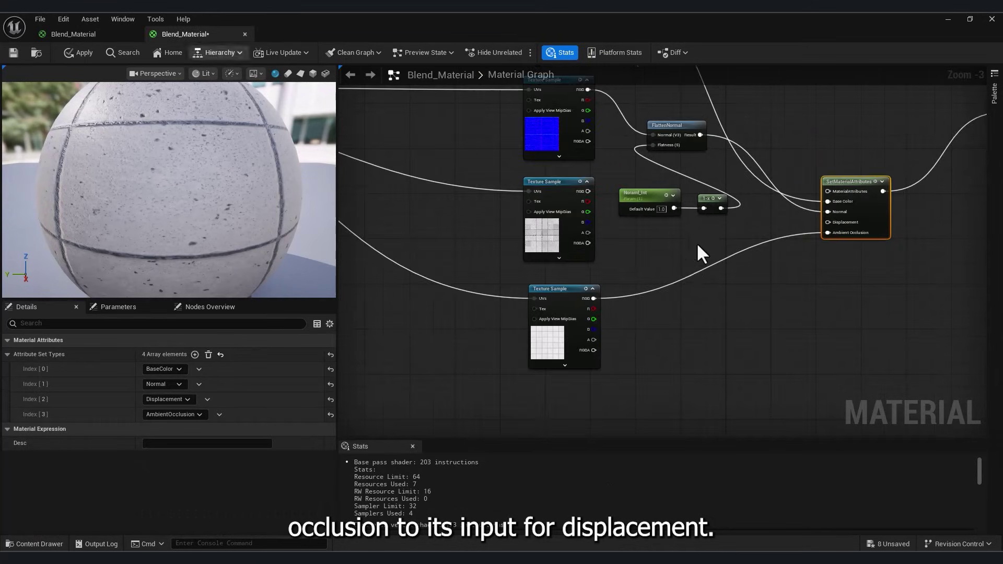
Add a Multiply node fed by the Normal_height sample's RGB output
scroll(697, 242, "up", 1)
right_click_drag(683, 271, 617, 264)
left_click_drag(465, 169, 651, 334)
type("mul")
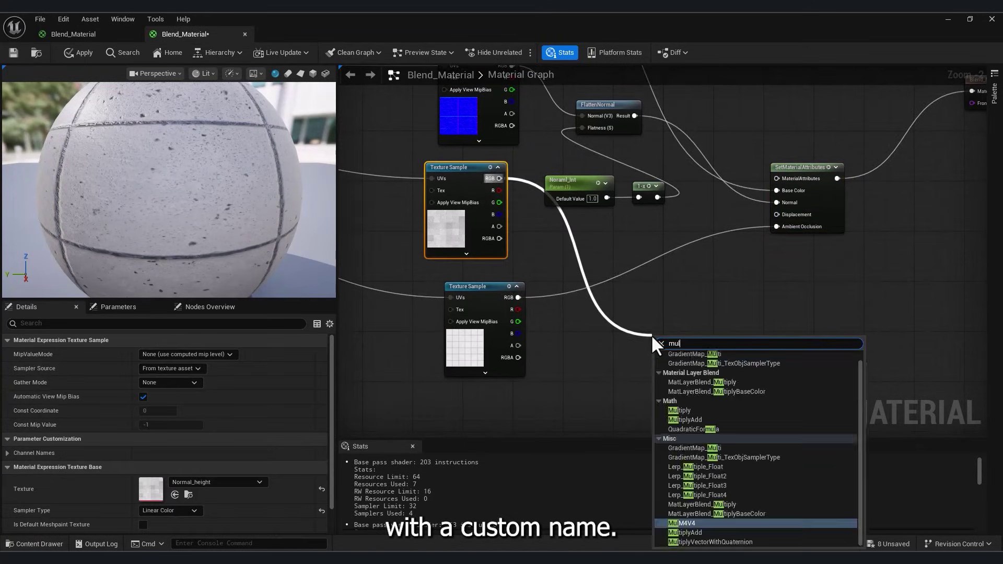
left_click(678, 411)
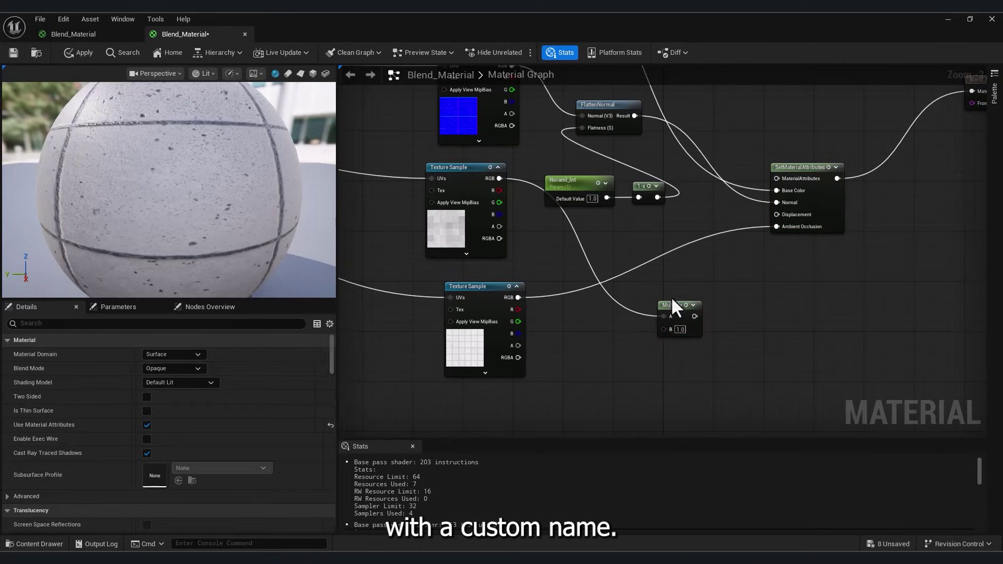
Reposition the SetMaterialAttributes, FlattenNormal, Noraml_Int and OneMinus nodes and place the Multiply node beside the Normal_height sample
left_click_drag(824, 191, 818, 134)
right_click_drag(720, 182, 675, 260)
left_click_drag(561, 183, 606, 152)
left_click_drag(517, 257, 504, 187)
left_click_drag(612, 265, 587, 215)
left_click_drag(630, 384, 534, 255)
Promote the Multiply node's B input to a parameter named Displament_Int and place it below the Multiply node
right_click(517, 281)
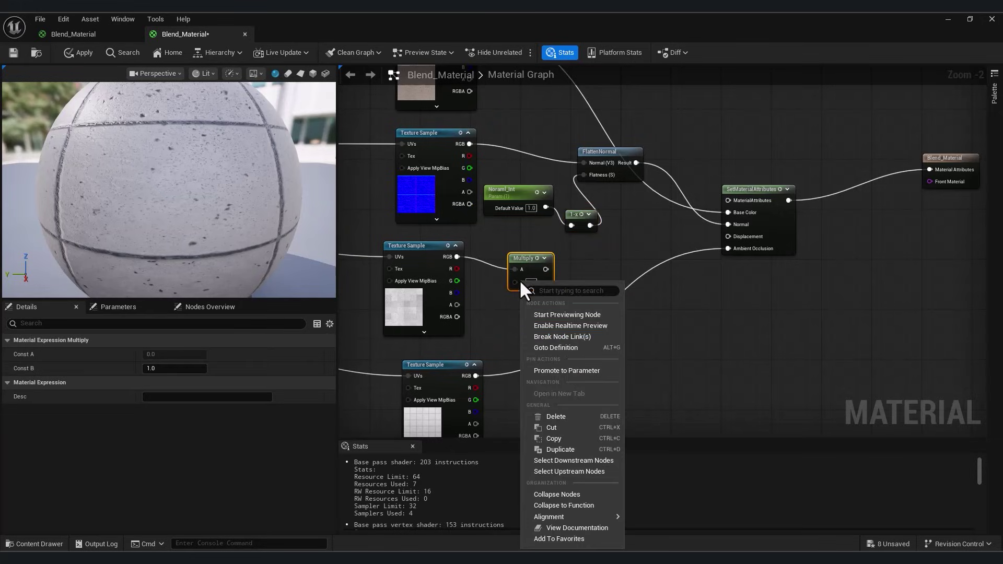
left_click(568, 370)
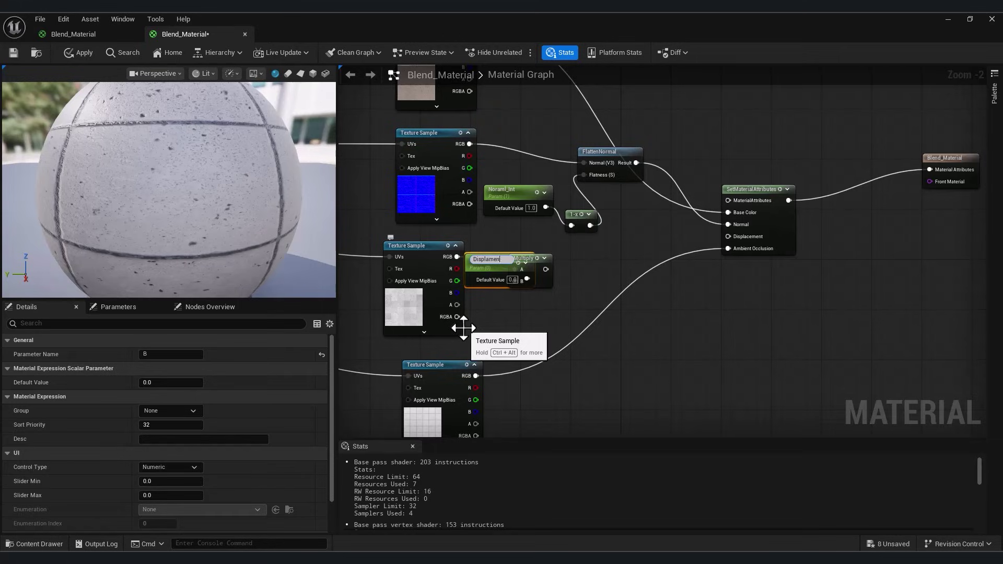
key("Return")
scroll(464, 316, "up", 2)
left_click_drag(490, 242, 486, 334)
Connect the Multiply result to the Displacement attribute and shift the Multiply node away from the height sample
right_click_drag(587, 286, 543, 308)
left_click_drag(524, 277, 771, 231)
left_click_drag(513, 284, 595, 276)
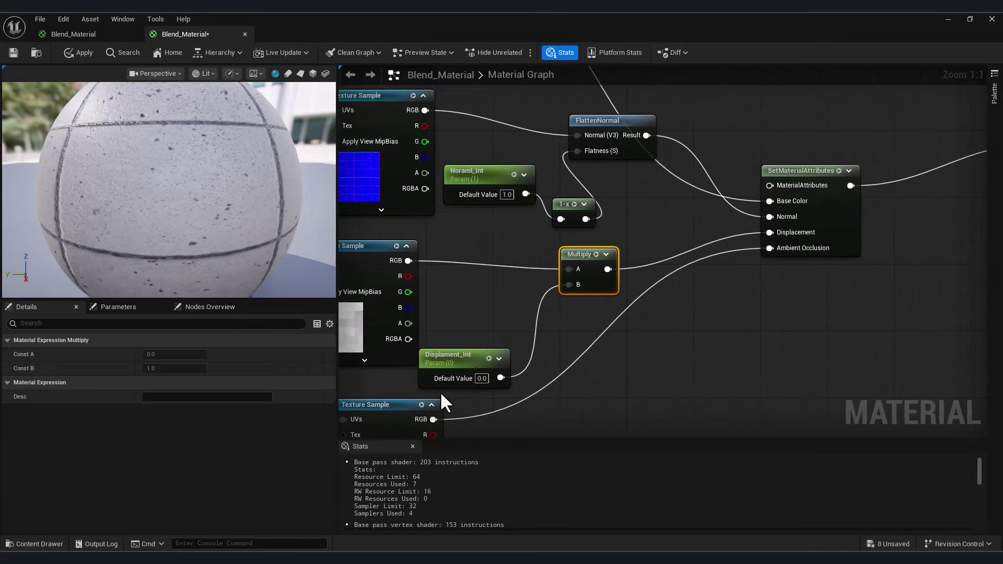
Set Displament_Int's default value to 1, then apply and save the material
left_click(481, 378)
type("1")
key("Return")
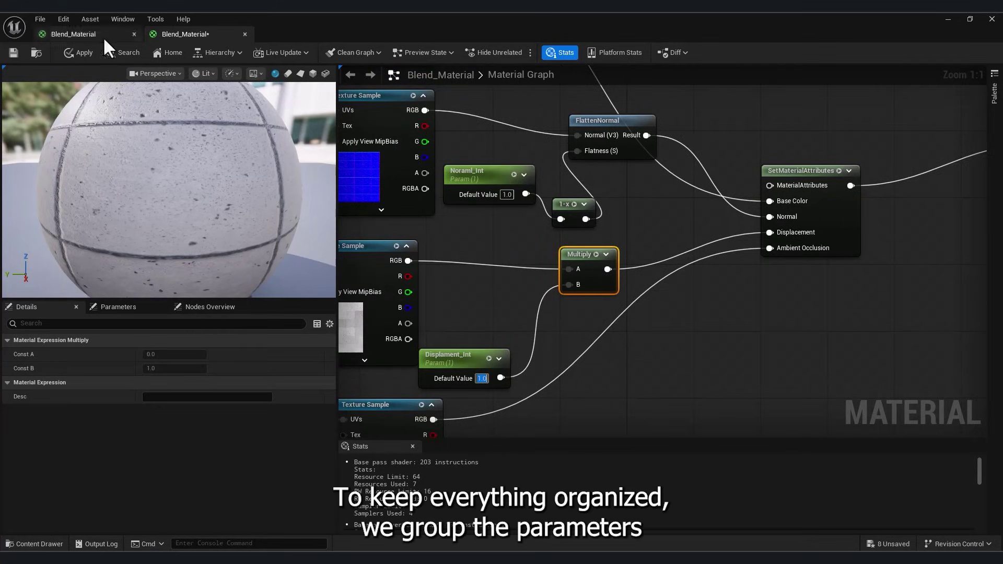
left_click(85, 53)
left_click(13, 53)
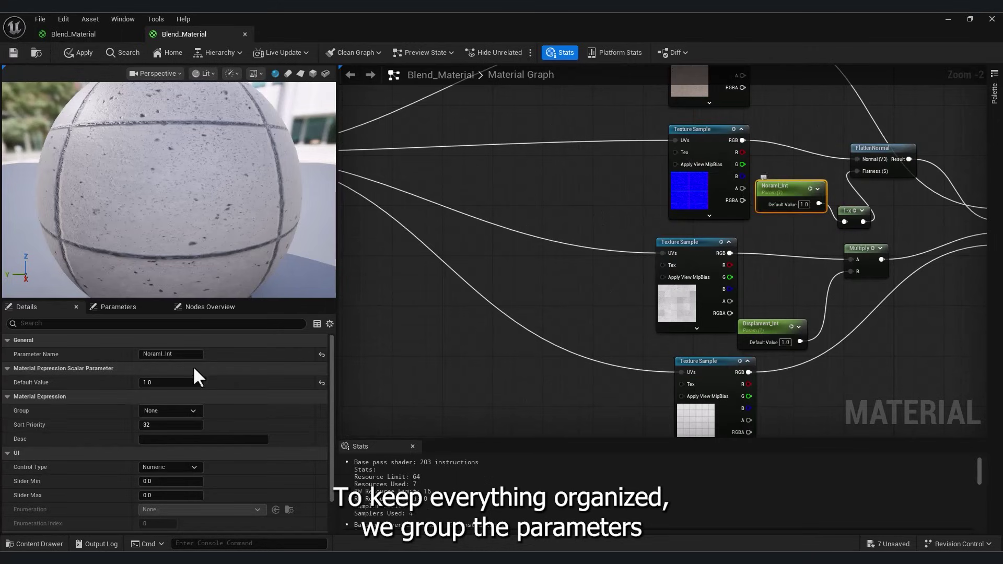
Assign the Noraml_Int parameter to a new group named Normal Material
left_click(167, 411)
type("Normal Ma")
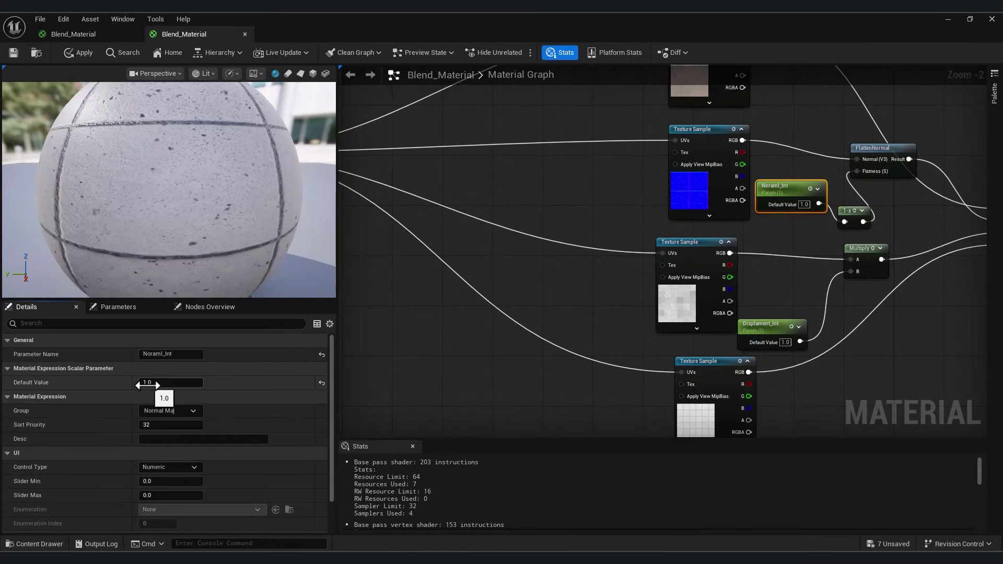
type("terial")
key("Return")
Assign the Displament_Int parameter to the Normal Material group and show the material's grouped parameter list
right_click_drag(489, 252, 564, 250)
scroll(737, 266, "down", 2)
left_click(771, 294)
scroll(772, 294, "up", 1)
left_click(710, 301)
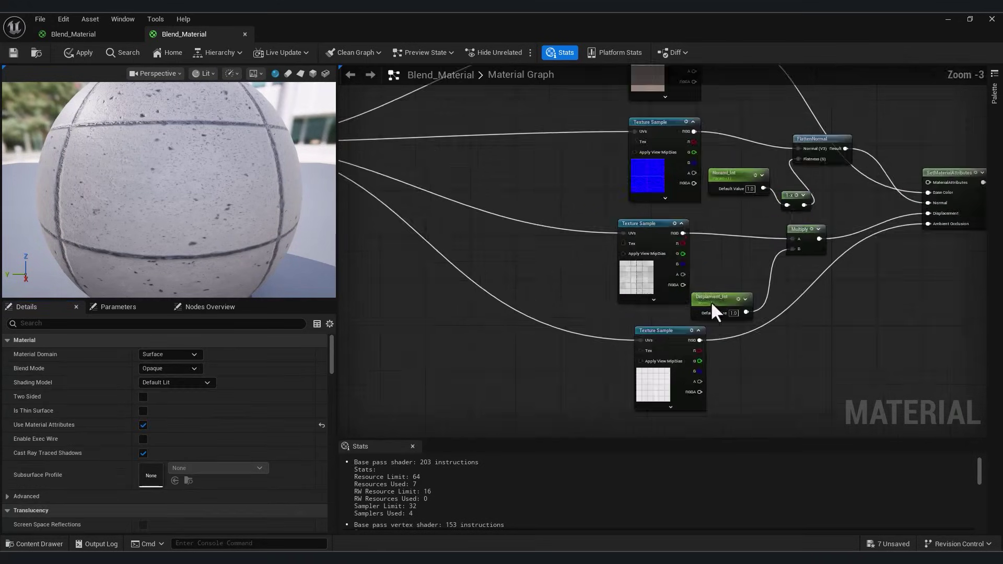
left_click(177, 410)
left_click(193, 411)
left_click(167, 430)
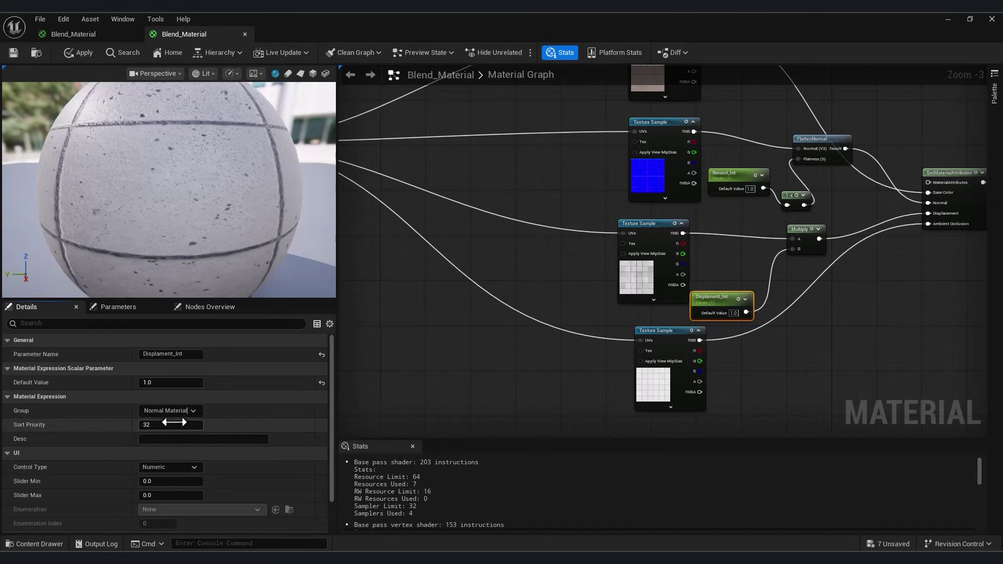
left_click(470, 337)
left_click(118, 306)
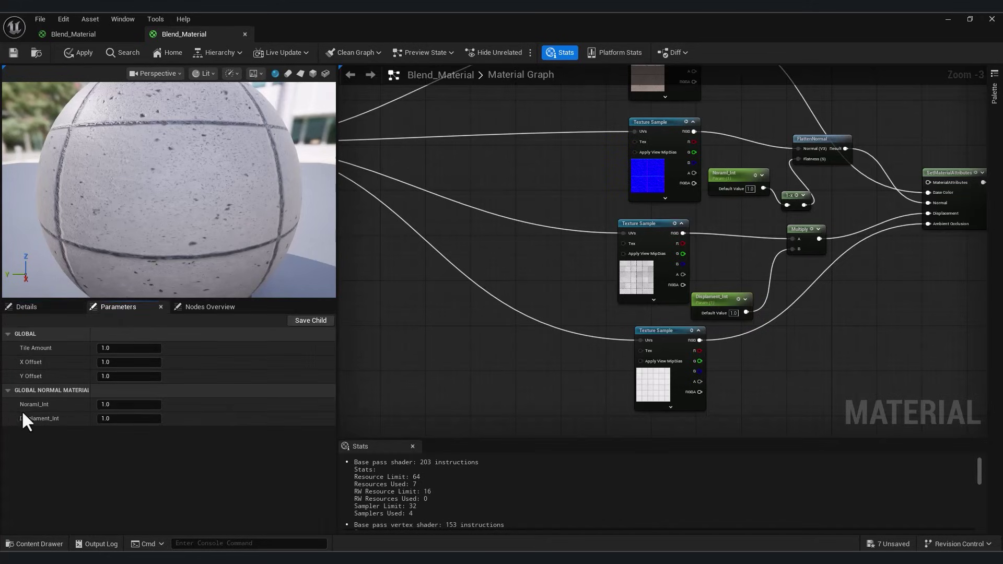
Move the ambient occlusion sample and the group of tiling and offset nodes away from the other nodes
scroll(593, 365, "down", 5)
scroll(605, 297, "up", 4)
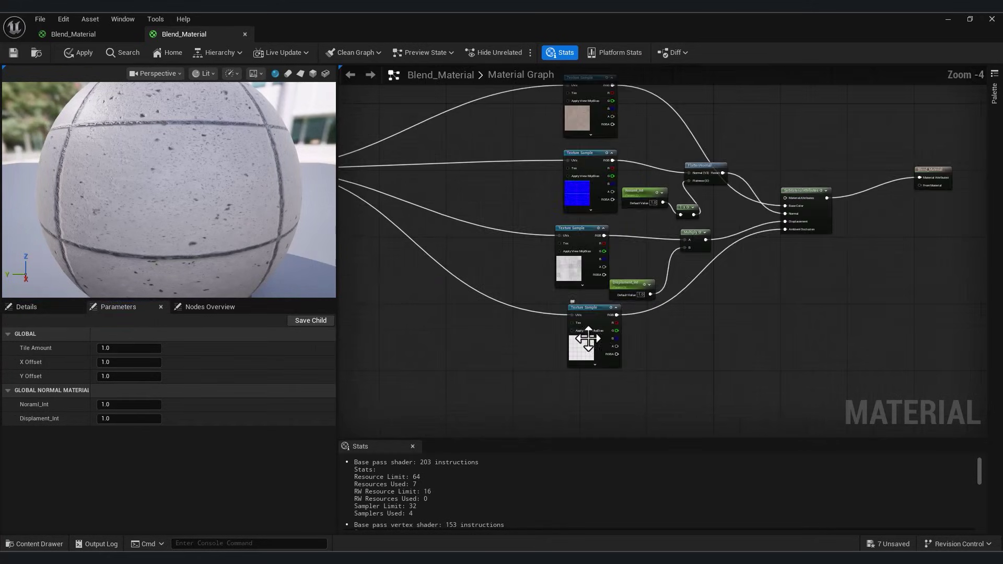
left_click_drag(582, 357, 548, 361)
scroll(643, 353, "down", 1)
right_click_drag(625, 324, 598, 334)
right_click_drag(433, 322, 597, 247)
left_click_drag(597, 247, 408, 218)
right_click_drag(536, 297, 530, 249)
Add the Substance_graph_basecolor and Substance_graph_height textures from the Damaged folder to the graph below the first texture set
left_click(49, 540)
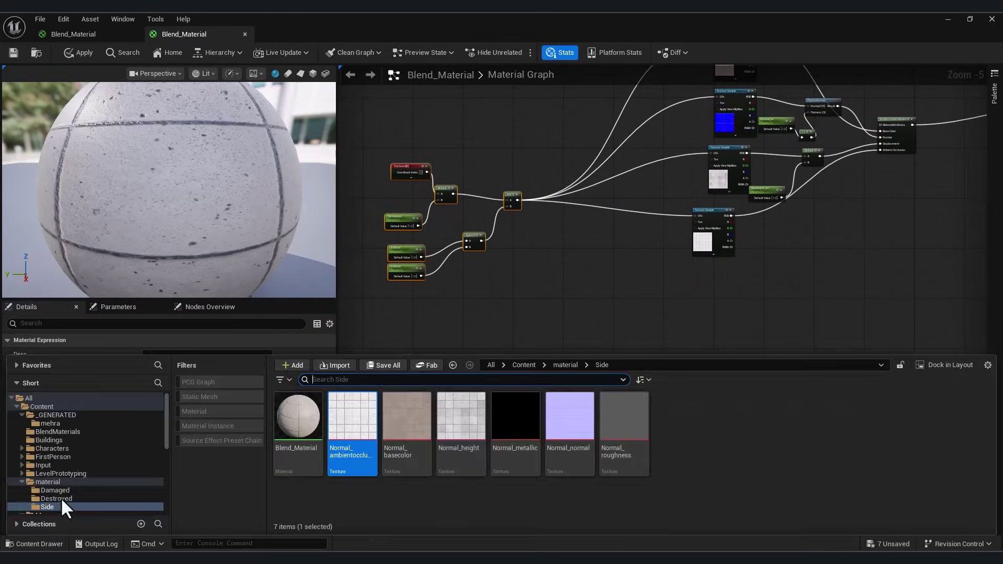
left_click(62, 497)
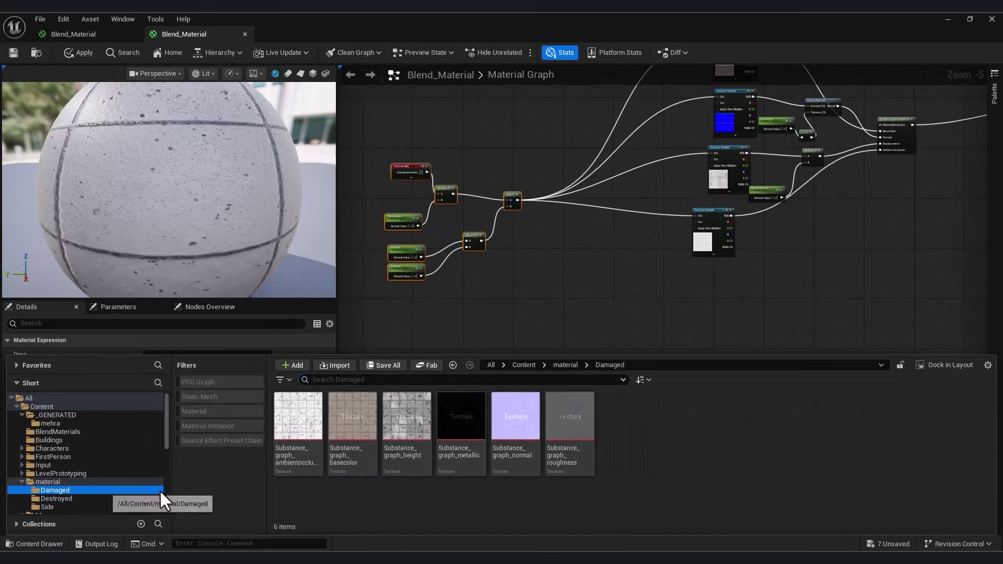
left_click_drag(347, 421, 656, 287)
left_click(46, 541)
left_click_drag(416, 416, 666, 361)
right_click_drag(637, 372, 616, 278)
left_click_drag(644, 300, 634, 400)
Add the Substance_graph_normal and Substance_graph ambient occlusion textures from the Damaged folder to the graph
left_click(33, 546)
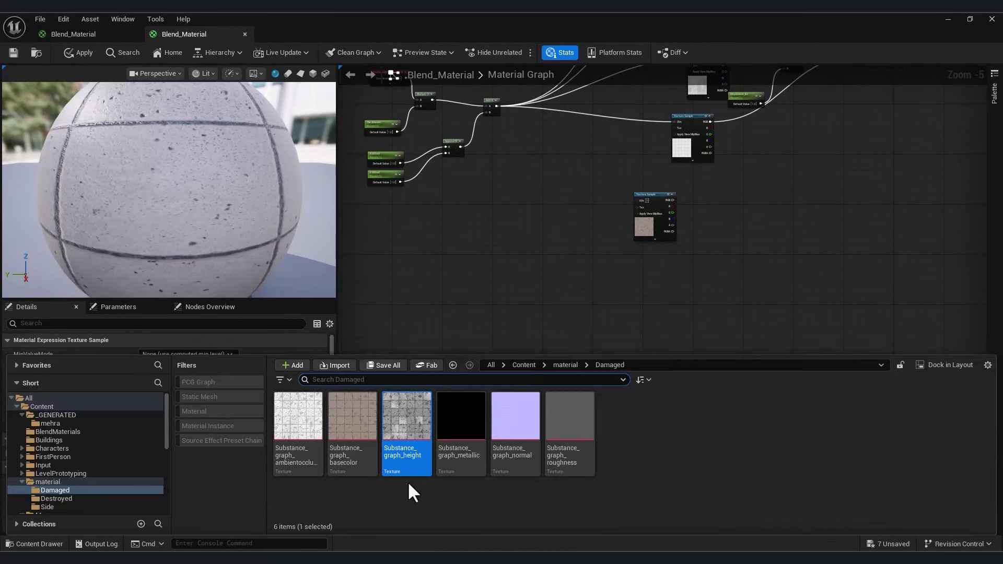
left_click_drag(515, 426, 654, 265)
left_click(35, 543)
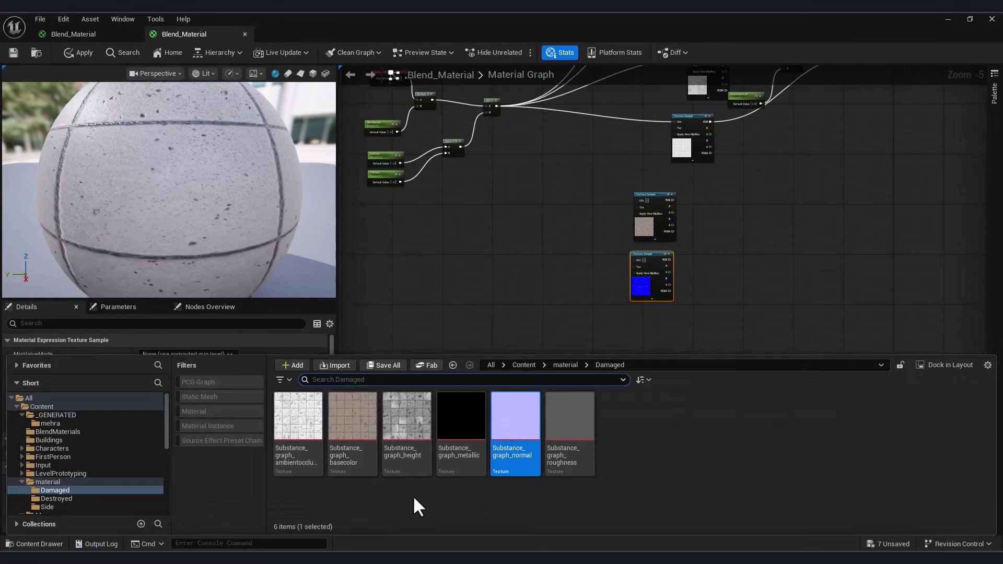
left_click_drag(302, 423, 650, 323)
Move the tiling and offset nodes down and line up the Damaged texture samples in a column
right_click_drag(544, 234, 567, 304)
left_click_drag(536, 267, 392, 147)
left_click_drag(567, 332, 385, 216)
scroll(494, 282, "up", 1)
right_click_drag(528, 273, 440, 166)
left_click_drag(662, 256, 667, 256)
left_click_drag(701, 346, 679, 328)
left_click(663, 255)
Connect the tiling and offset Add node's output to the UVs inputs of the Damaged texture samples
left_click_drag(430, 153, 642, 183)
left_click_drag(434, 153, 644, 261)
scroll(644, 261, "down", 1)
left_click_drag(481, 182, 642, 370)
Duplicate the SetMaterialAttributes node and place the copy beside the Damaged texture samples
right_click_drag(780, 230, 642, 353)
left_click(750, 178)
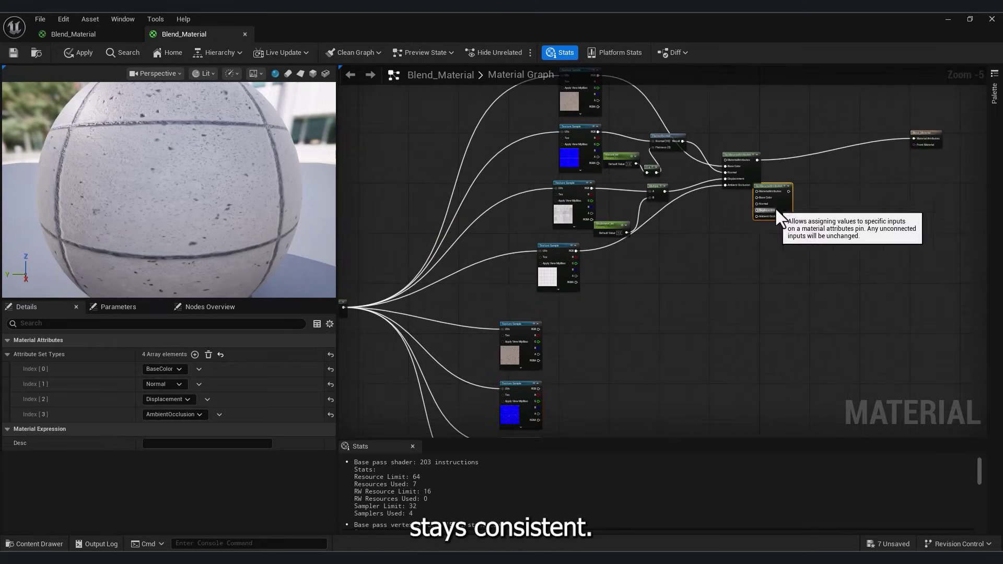
left_click_drag(750, 177, 714, 371)
right_click_drag(713, 371, 615, 265)
scroll(611, 256, "up", 2)
Connect the Substance_graph_basecolor sample's RGB output to the copied node's Base Color attribute
left_click_drag(472, 171, 763, 222)
right_click_drag(581, 253, 609, 196)
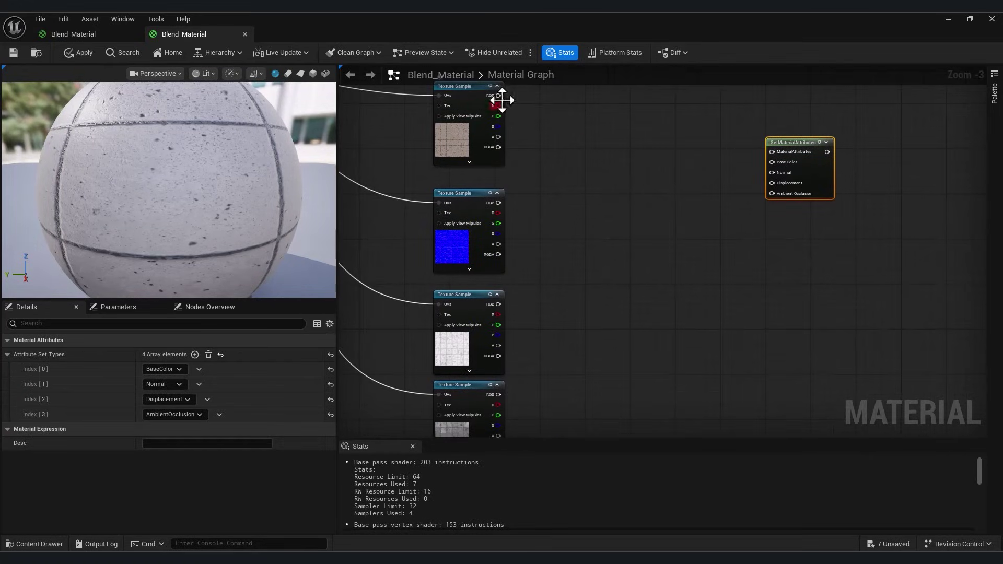
left_click_drag(499, 96, 778, 163)
Route the Substance_graph_normal sample's RGB output through a new FlattenNormal node into the second SetMaterialAttributes node's Normal attribute
scroll(525, 211, "up", 1)
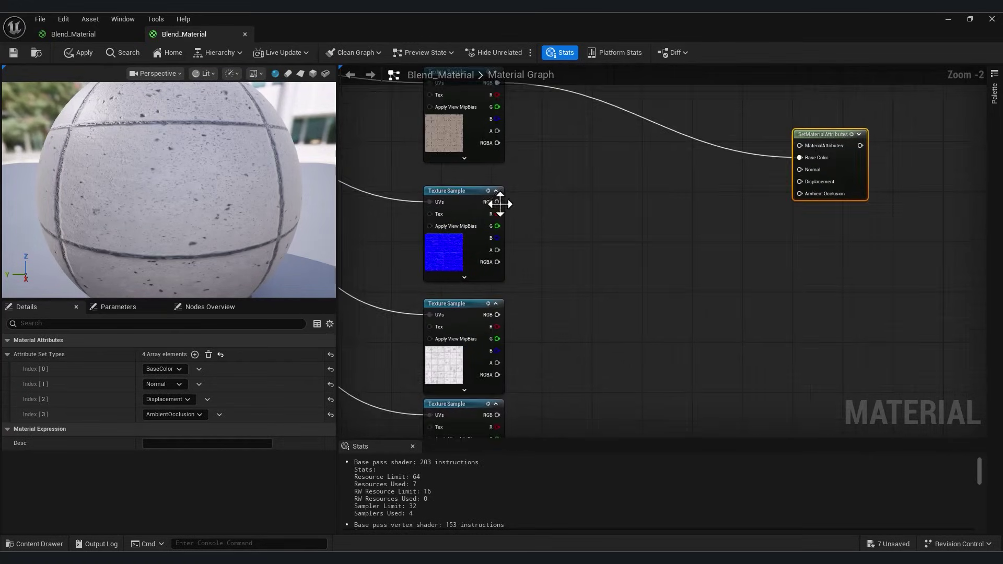
left_click_drag(497, 202, 567, 226)
type("flat")
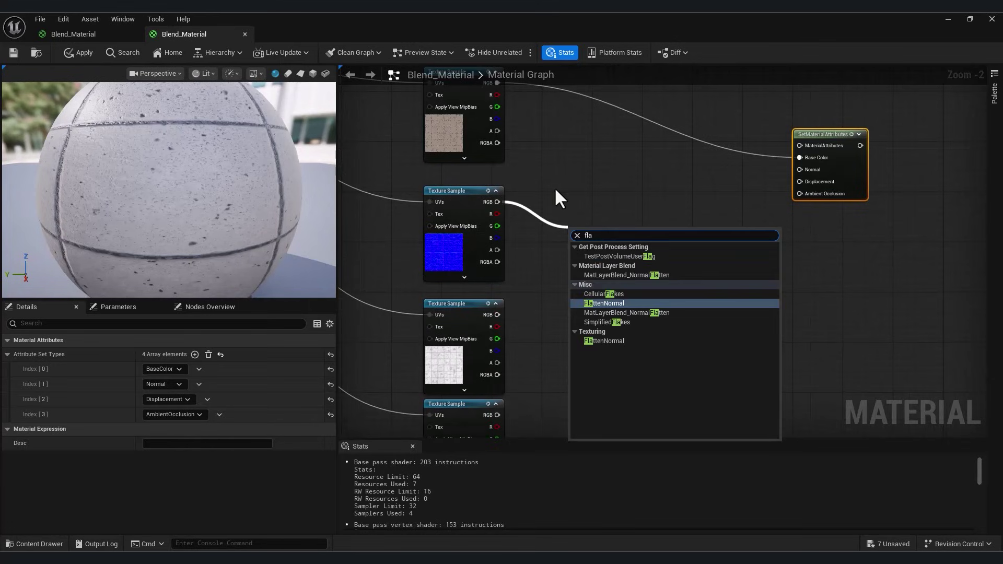
left_click(607, 299)
right_click_drag(666, 210, 640, 433)
scroll(640, 363, "down", 2)
right_click_drag(666, 345, 626, 268)
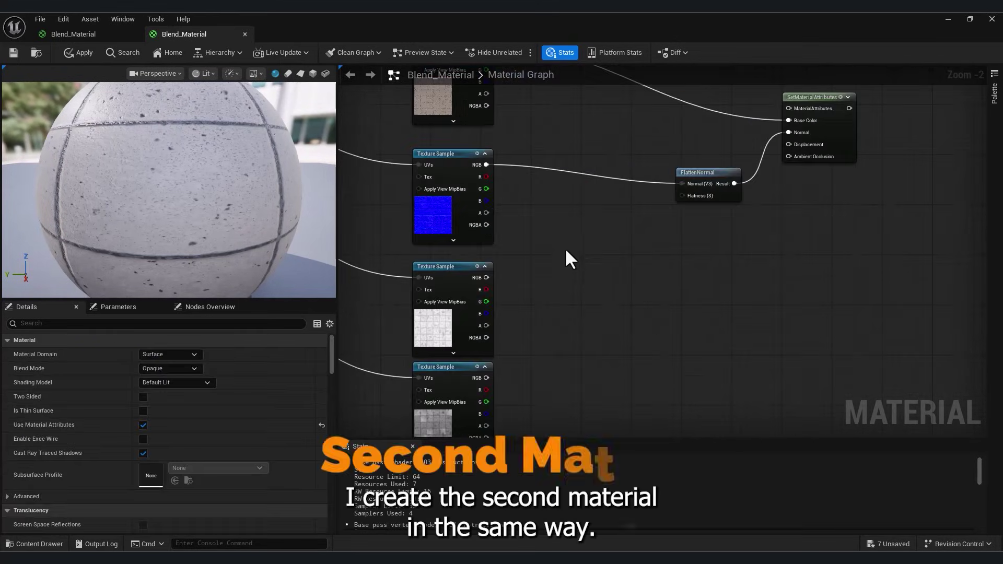
Add a scalar parameter named Normal with sort priority 1 in a new group named Damaged
left_click(562, 245)
type("Normal")
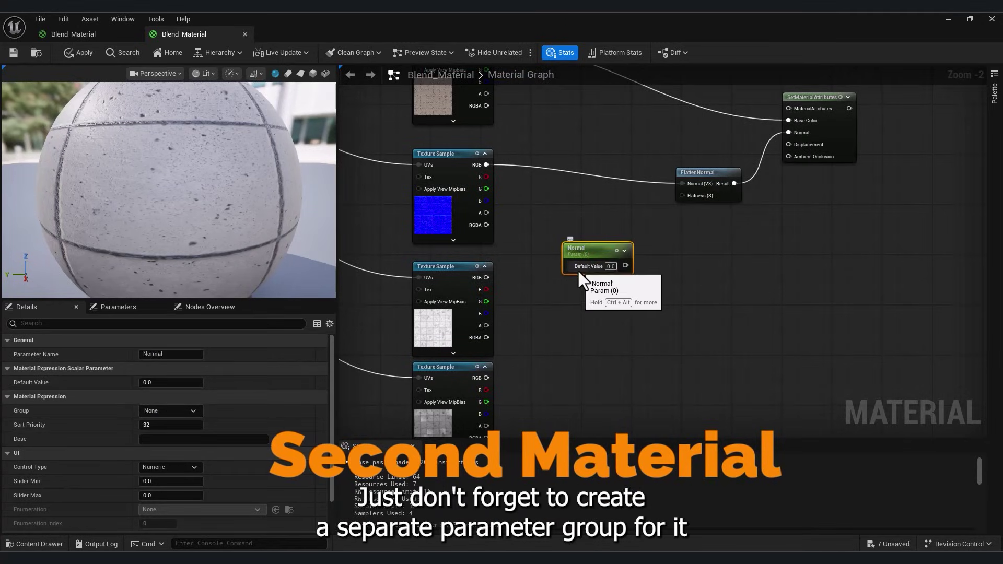
key("Return")
left_click(162, 425)
type("1")
key("Return")
left_click(147, 411)
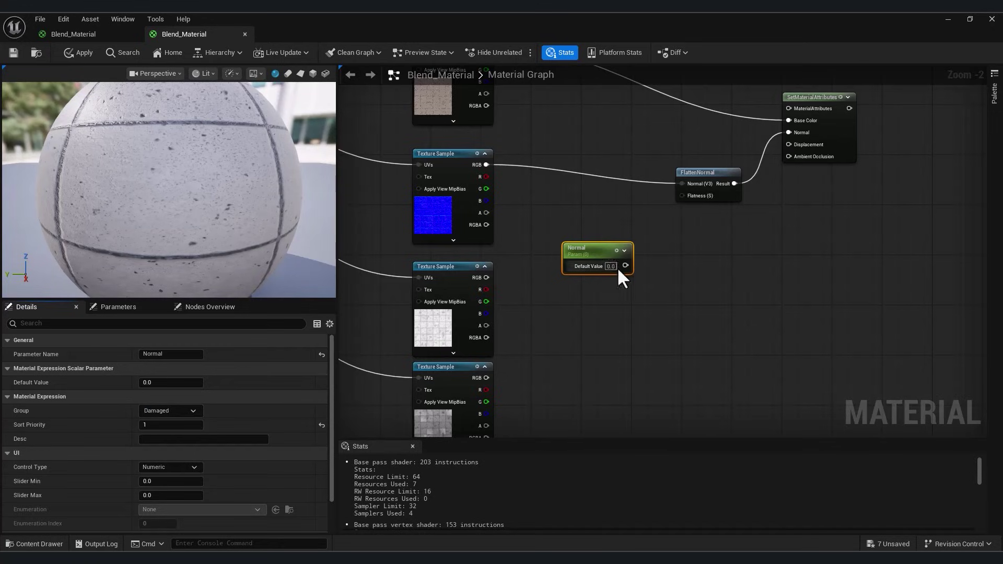
Route the Normal parameter through a OneMinus node into FlattenNormal's Flatness input and show the grouped parameter list
left_click_drag(631, 267, 688, 194)
type("mi")
left_click(662, 311)
left_click(106, 307)
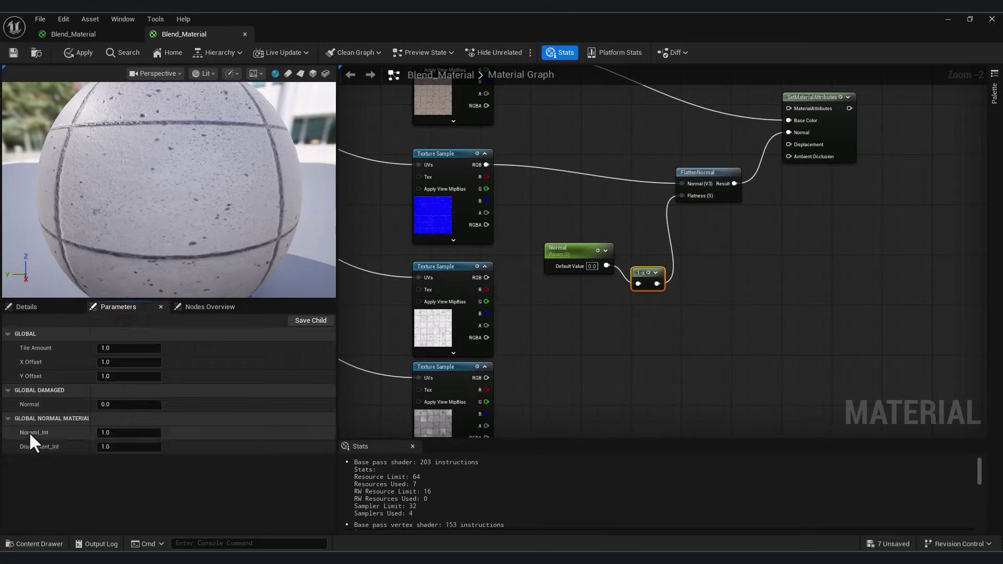
Add a Multiply node fed by the Damaged ambient occlusion sample's RGB output
scroll(641, 303, "down", 2)
scroll(641, 303, "up", 1)
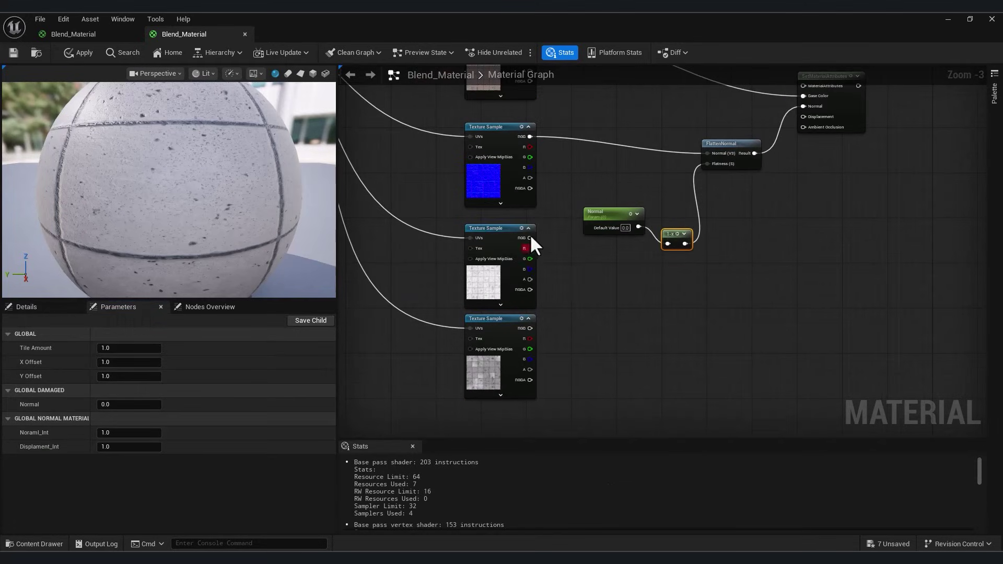
left_click_drag(530, 236, 618, 296)
type("mu")
left_click(649, 372)
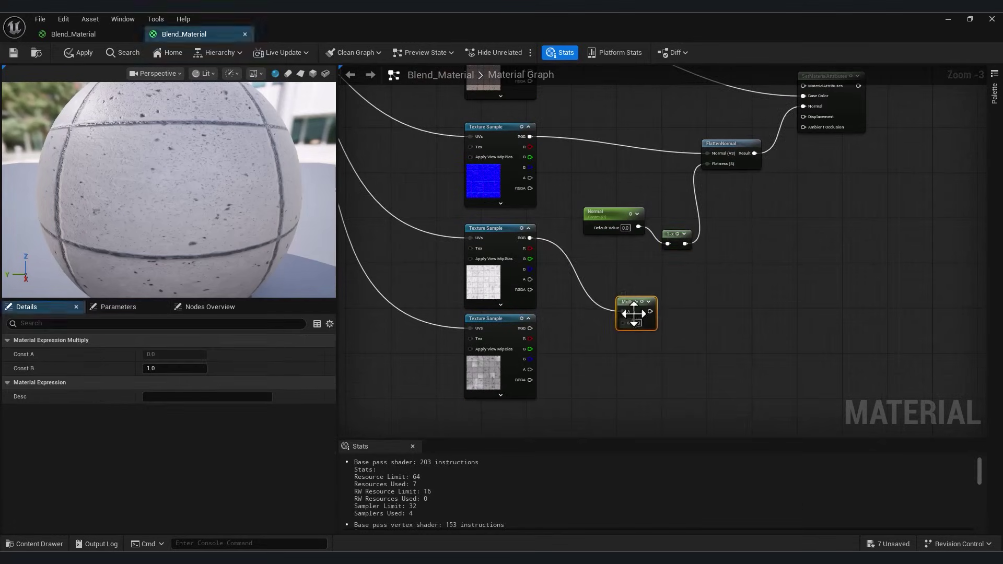
Promote the new Multiply node's B input to a parameter named Displacment_Int and connect the Multiply result to Displacement
scroll(647, 313, "up", 2)
right_click(648, 296)
left_click(679, 120)
left_click_drag(654, 303, 532, 328)
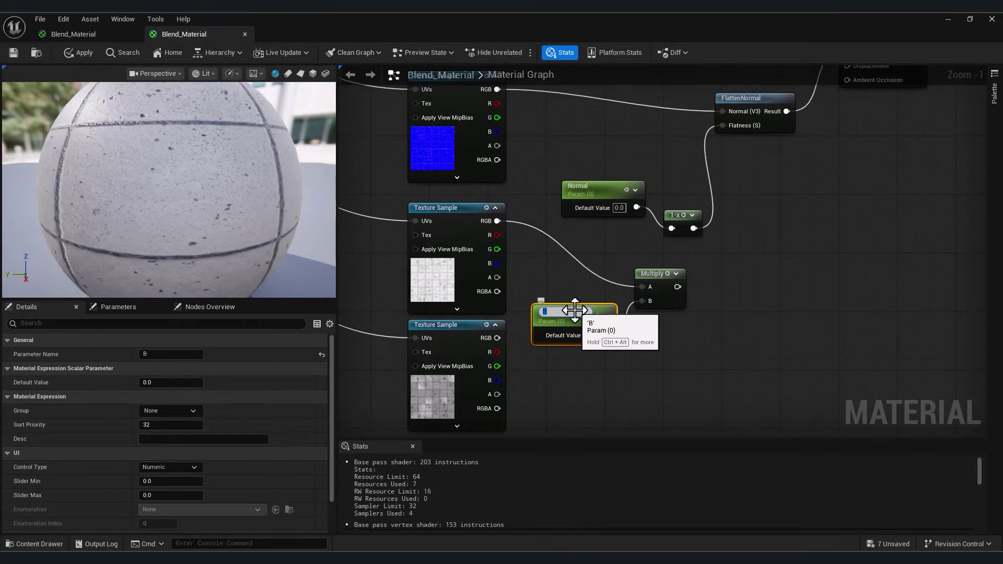
type("Displacment_Int")
key("Return")
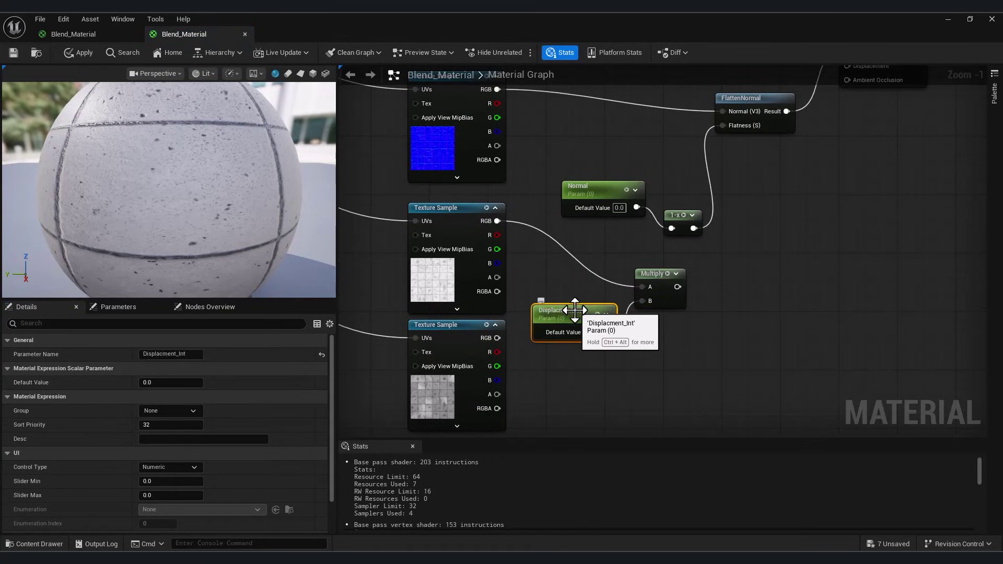
right_click_drag(614, 324, 543, 397)
left_click_drag(605, 359, 795, 136)
Rewire the Damaged set so Substance_graph_height feeds the Multiply node and the ambient occlusion sample feeds Ambient Occlusion
scroll(845, 214, "down", 3)
scroll(640, 324, "up", 2)
double_click(533, 312)
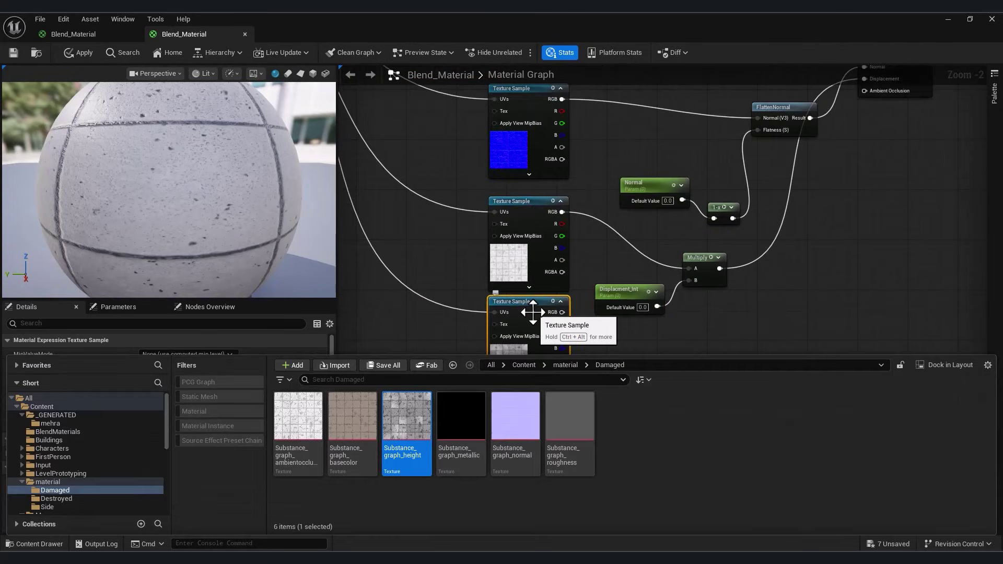
right_click_drag(718, 270, 699, 244)
left_click_drag(541, 285, 671, 254)
right_click_drag(671, 253, 475, 283)
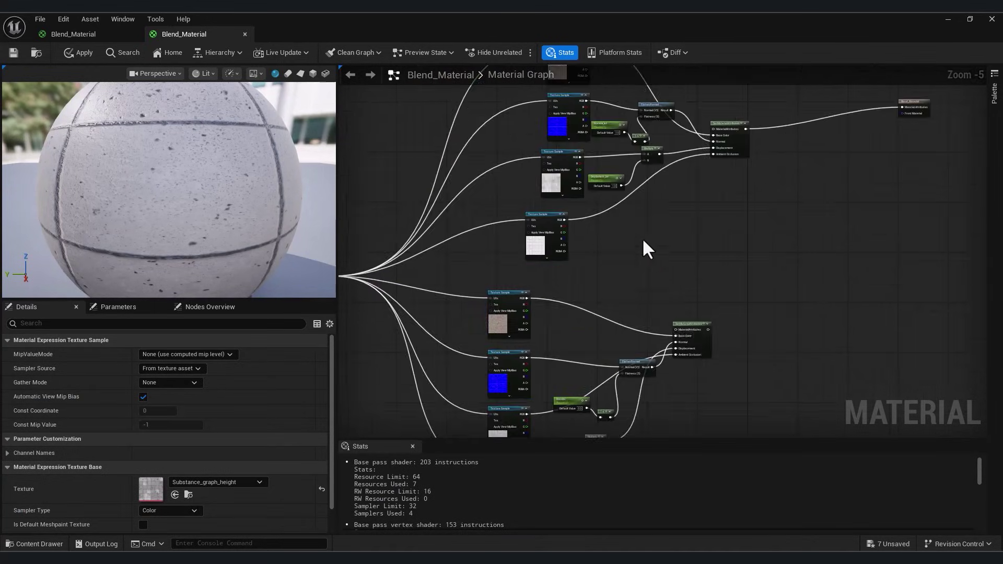
Enclose the first texture set's nodes, including its SetMaterialAttributes node, in a comment box
scroll(641, 237, "up", 1)
right_click_drag(481, 320, 483, 326)
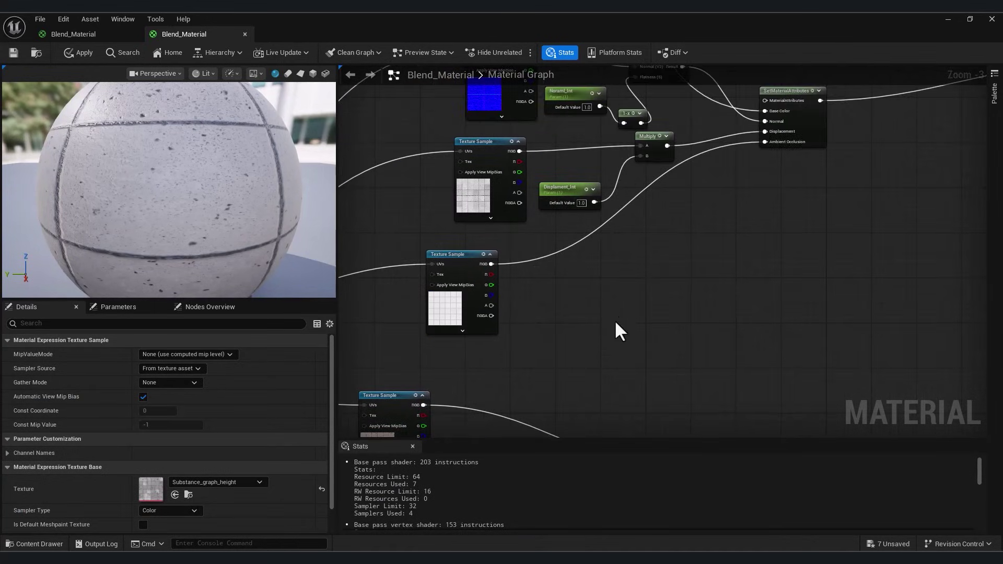
scroll(638, 397, "down", 1)
right_click_drag(638, 396, 714, 137)
right_click_drag(758, 283, 773, 287)
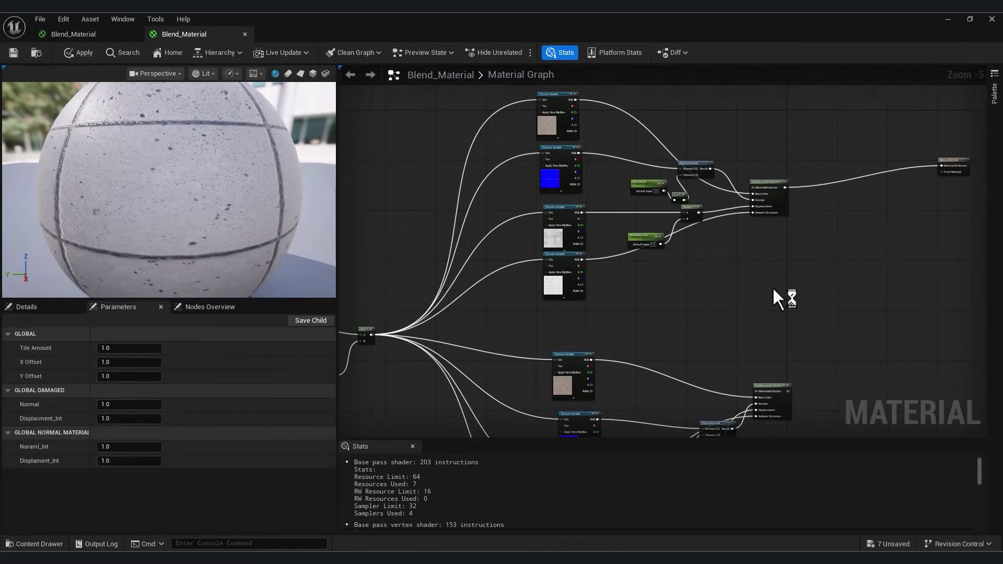
left_click_drag(799, 308, 528, 105)
key("c")
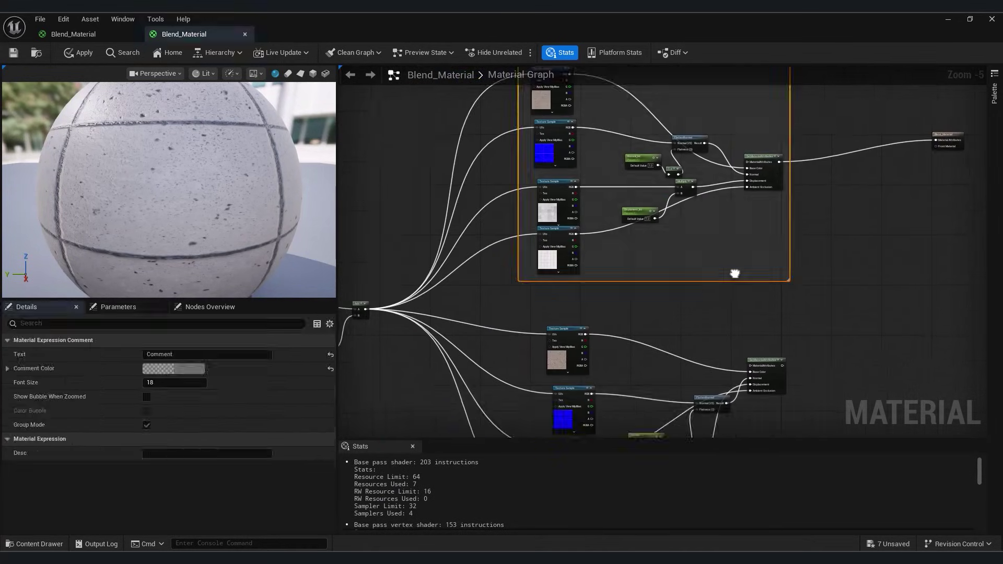
Enclose the Damaged texture set's nodes in a comment box titled Material Damaged
right_click_drag(728, 246, 713, 94)
left_click_drag(778, 374, 543, 152)
key("c")
right_click_drag(625, 169, 667, 277)
scroll(613, 242, "up", 2)
double_click(622, 242)
type("Material Damaged")
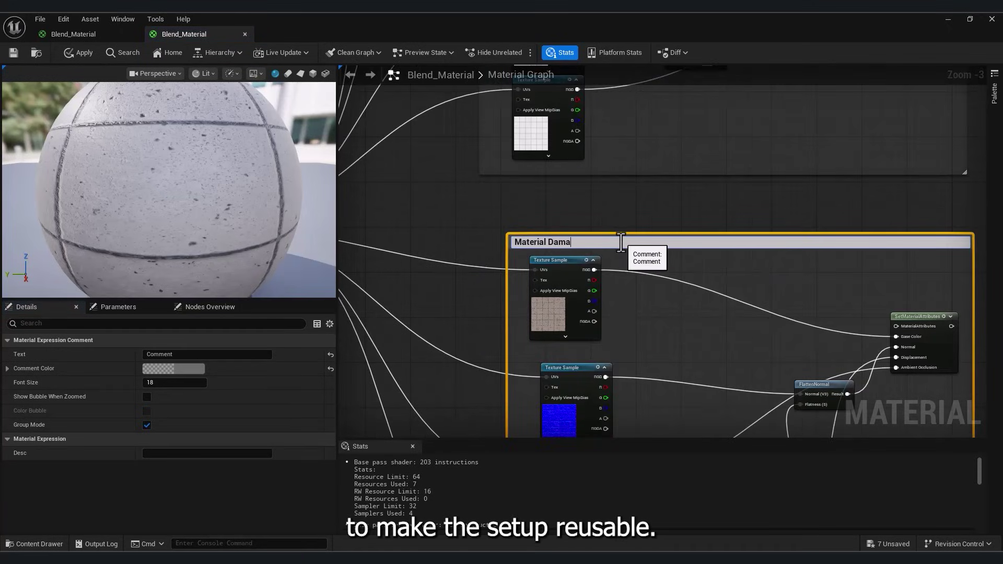
key("Return")
Title the comment box around the first texture set Material Normal
scroll(656, 307, "down", 3)
left_click(559, 268)
scroll(559, 269, "up", 4)
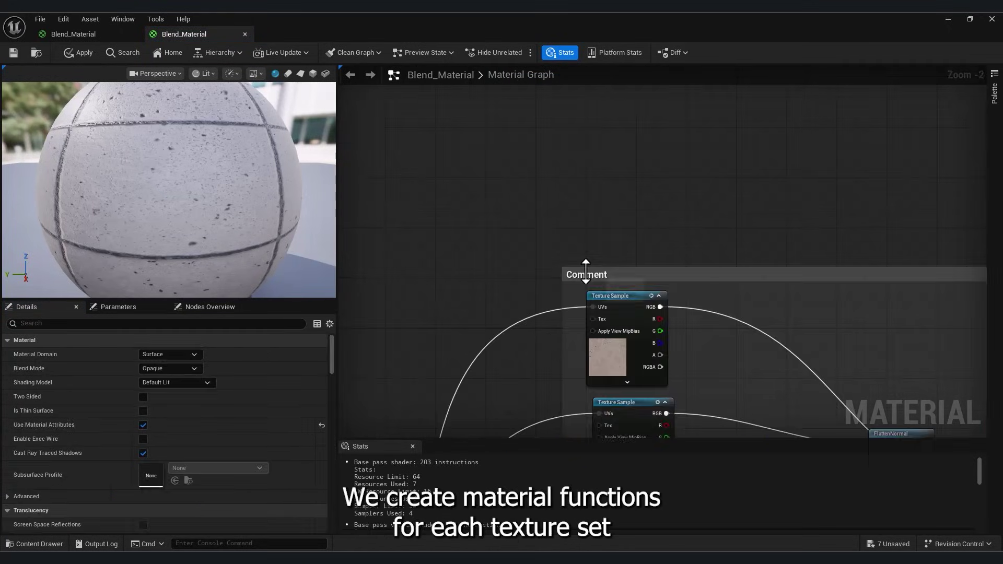
double_click(578, 268)
type("Material Normal")
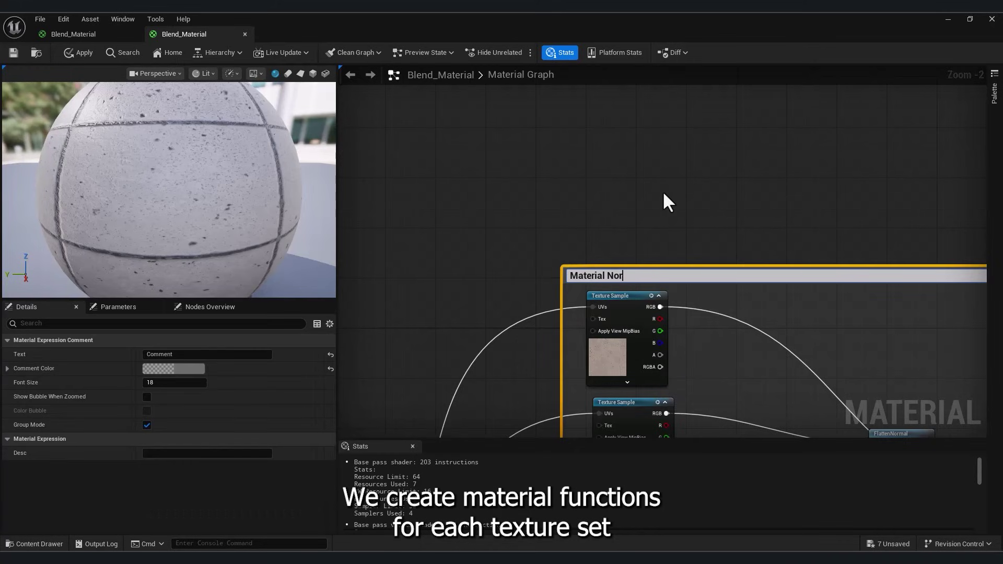
key("Return")
Add a named reroute called Material_Normal from the output of the normal set's SetMaterialAttributes node
right_click_drag(909, 412, 599, 264)
scroll(599, 265, "down", 1)
left_click_drag(605, 229, 669, 241)
type("na")
left_click(736, 289)
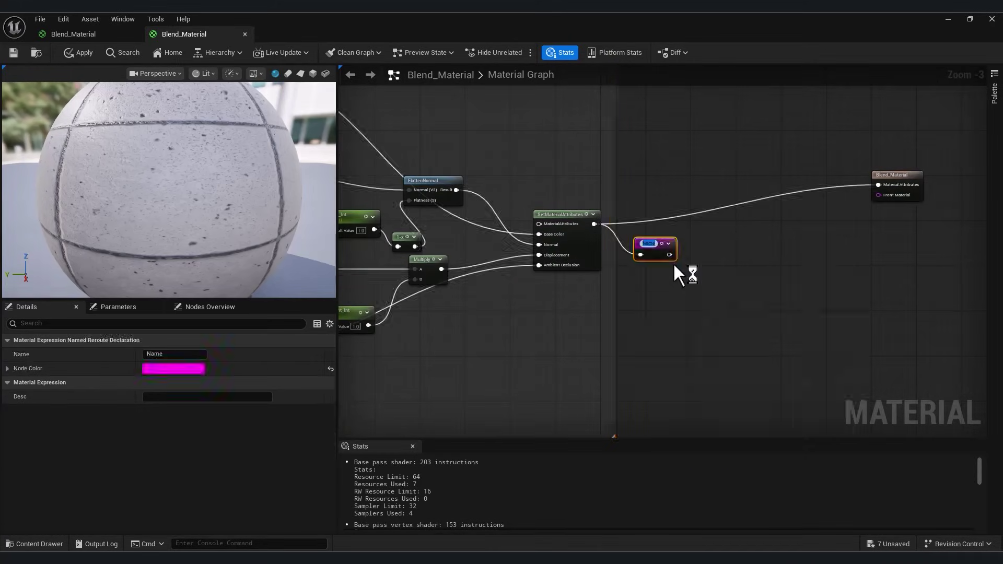
scroll(678, 262, "up", 3)
type("Material_Normal")
key("Return")
scroll(659, 211, "down", 3)
Add a named reroute called Material Damaged from the output of the damaged set's SetMaterialAttributes node
right_click_drag(659, 212, 862, 199)
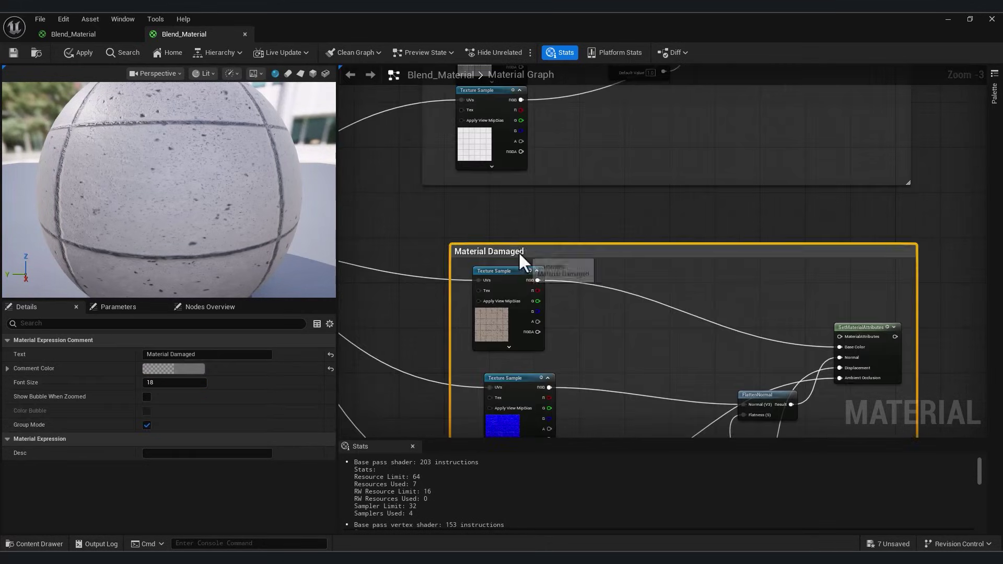
double_click(519, 249)
right_click_drag(627, 251, 375, 184)
left_click_drag(643, 268, 693, 268)
type("na")
left_click(732, 297)
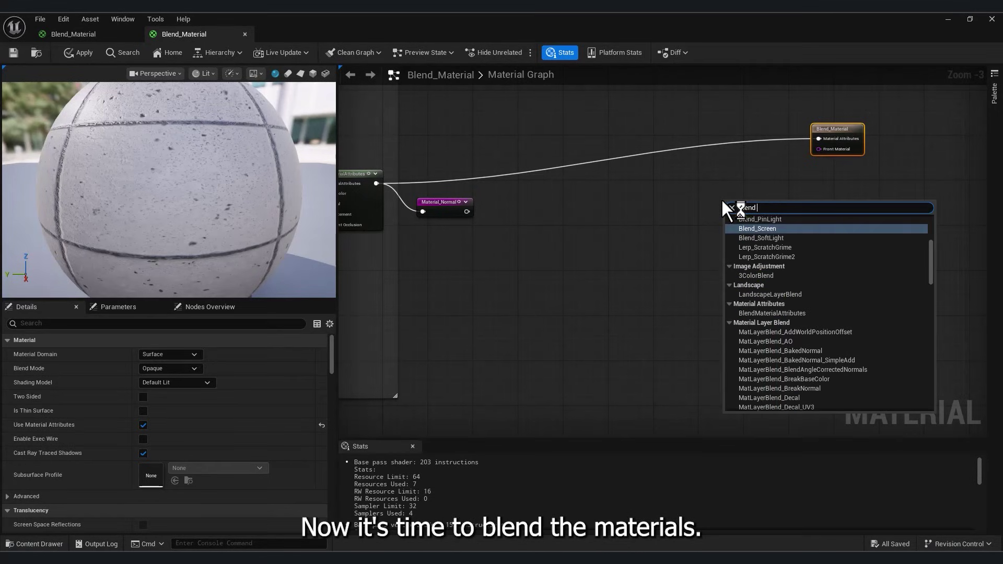
Add a BlendMaterialAttributes node near the Blend_Material output node
type("ma")
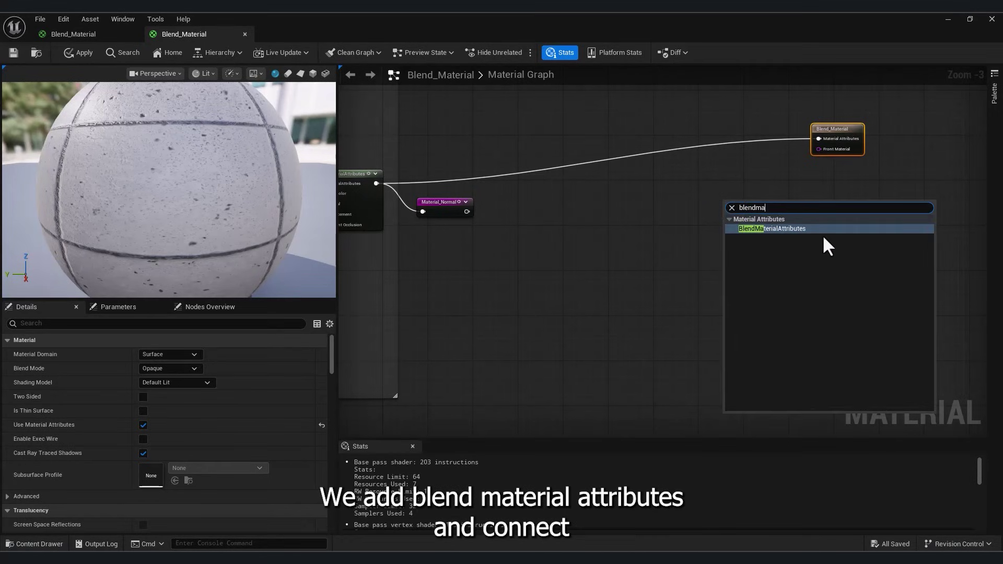
left_click(819, 233)
scroll(606, 202, "up", 2)
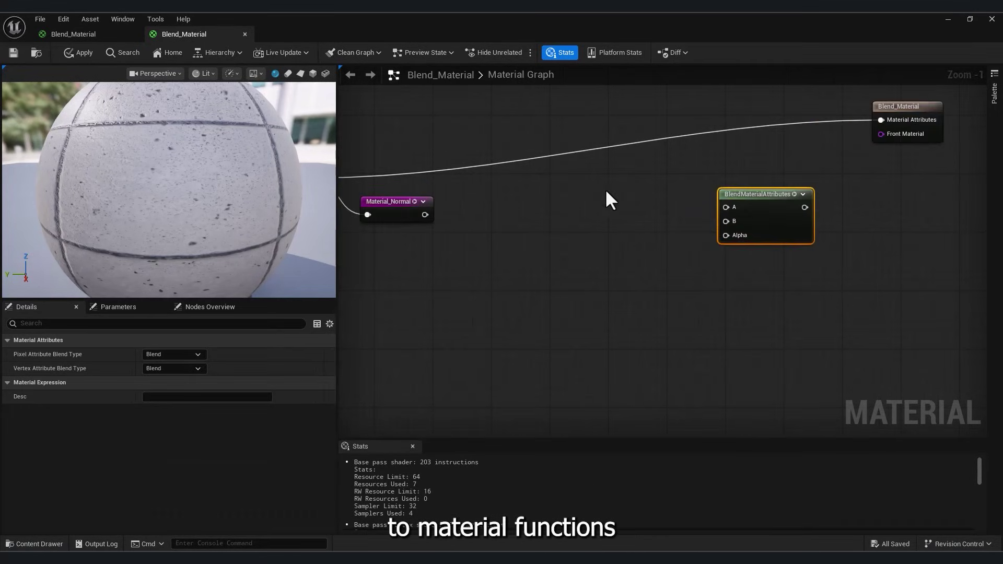
Place the Material_Normal and Material Damaged reroutes and connect them to inputs A and B of BlendMaterialAttributes
right_click(603, 205)
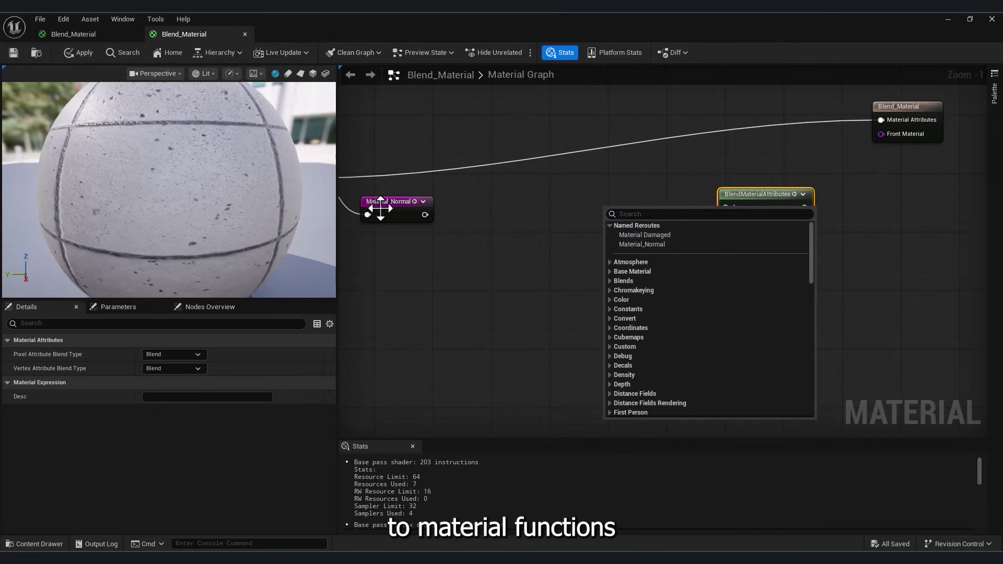
left_click(641, 244)
left_click_drag(666, 221, 726, 207)
right_click(638, 276)
left_click(643, 293)
left_click(684, 304)
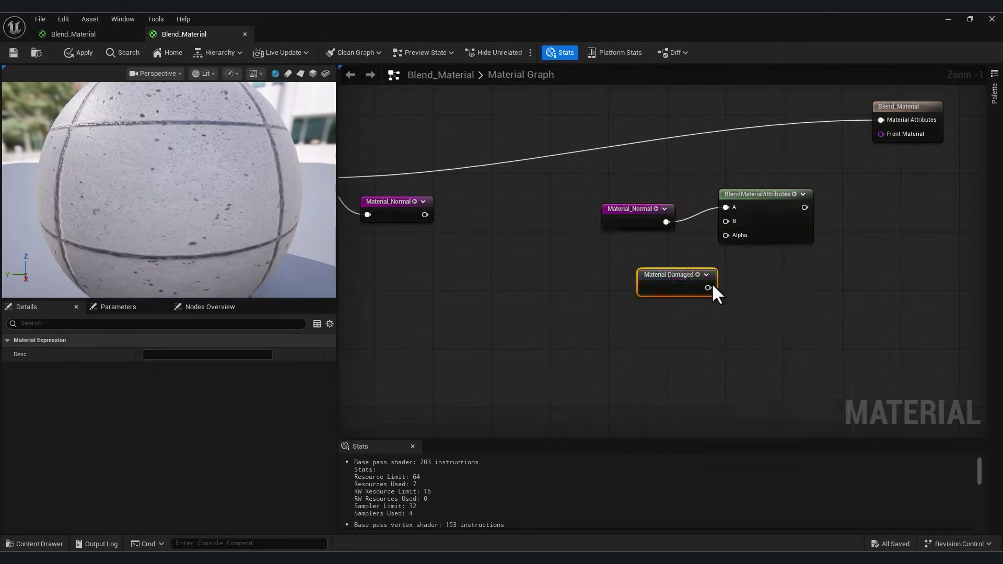
left_click_drag(709, 279, 726, 221)
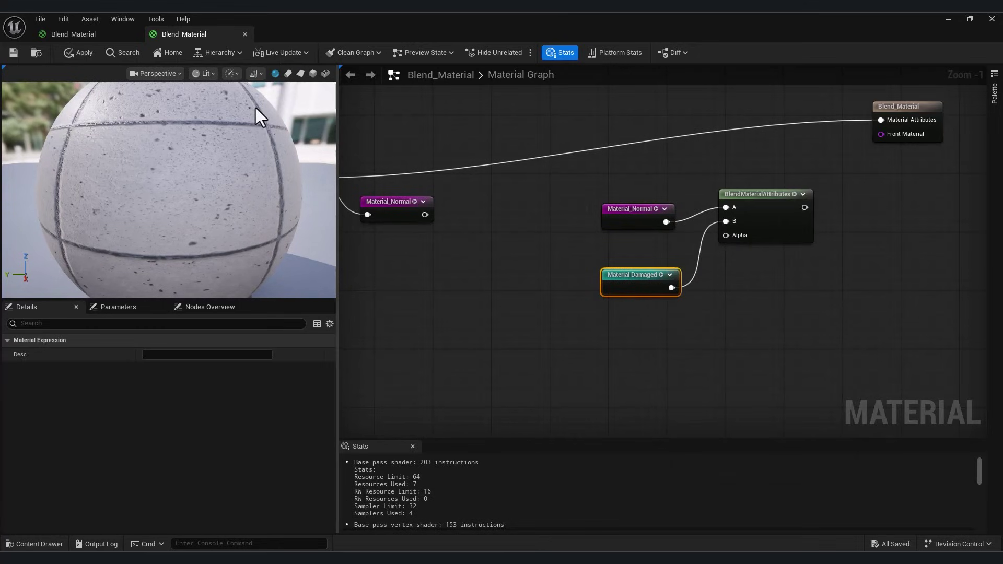
Add a Vertex Color node and connect its red channel to the Alpha input of BlendMaterialAttributes
right_click(593, 329)
type("vert")
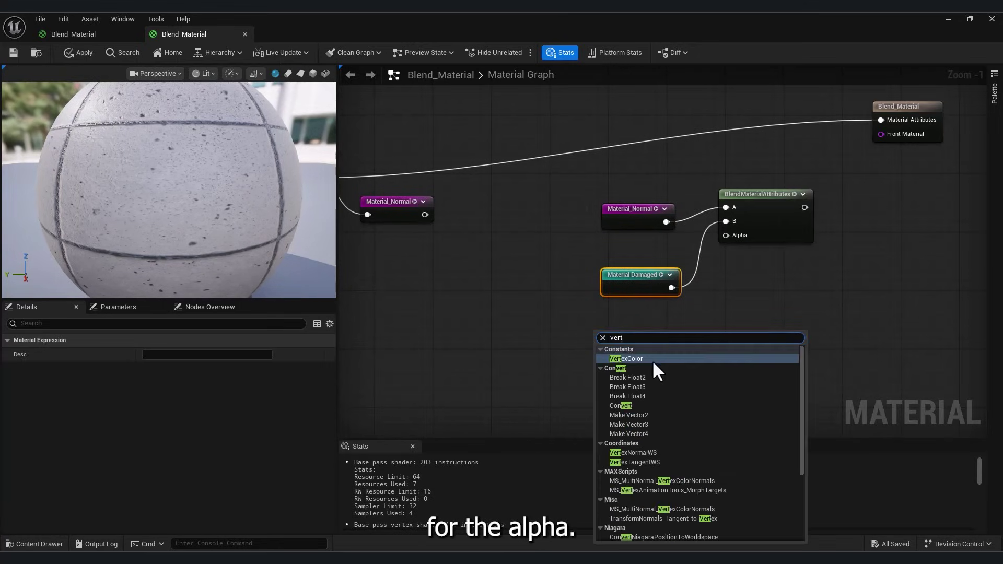
left_click(652, 359)
right_click_drag(635, 368, 575, 353)
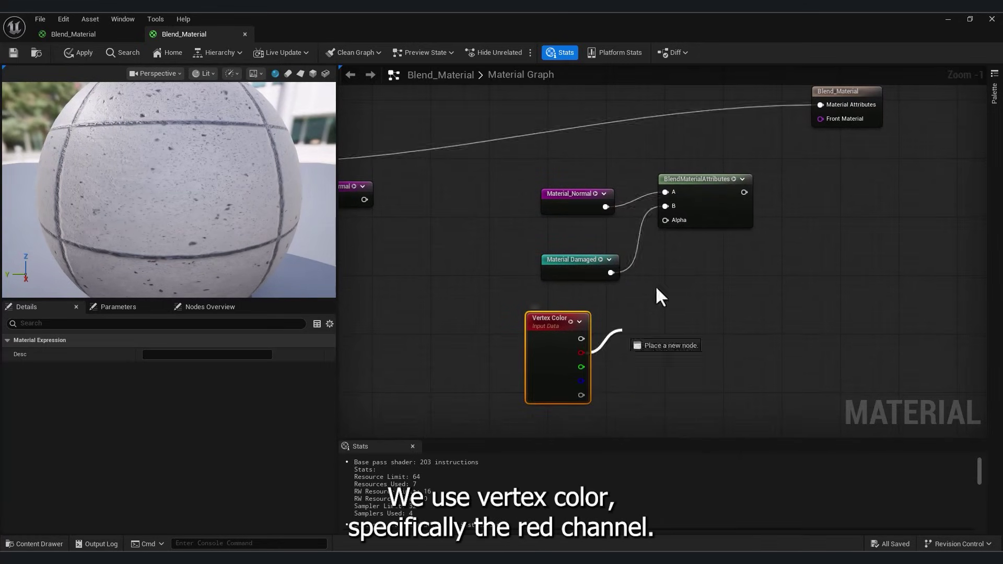
left_click_drag(678, 219, 677, 220)
scroll(695, 279, "down", 3)
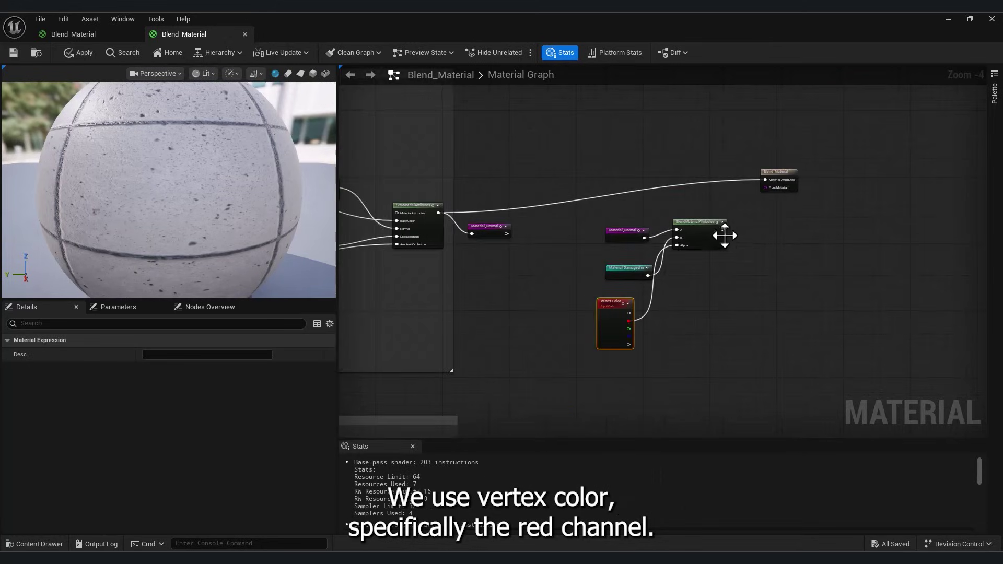
Connect the BlendMaterialAttributes output to the Material Attributes input of Blend_Material, save the material and return to the level
left_click_drag(748, 221, 766, 179)
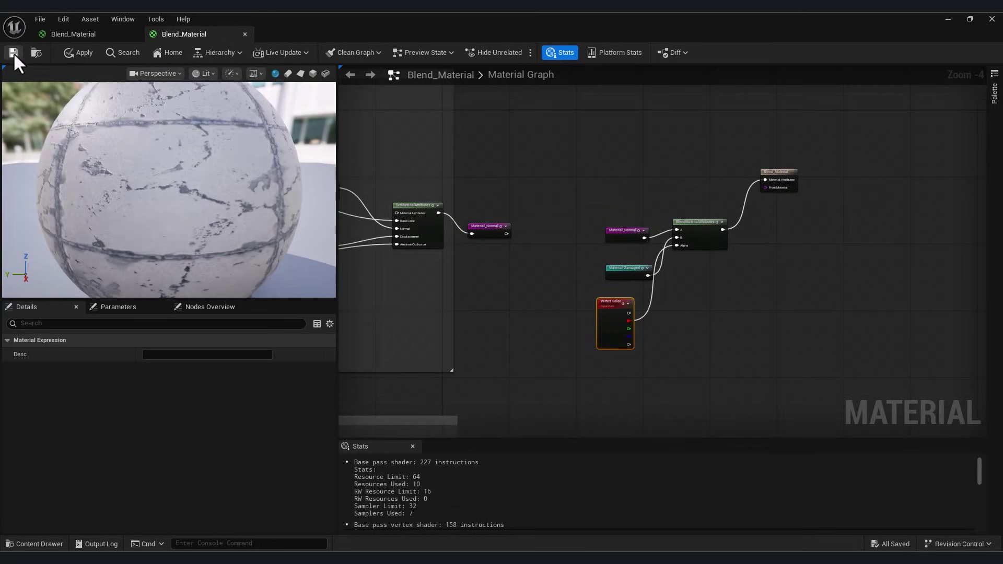
left_click(13, 52)
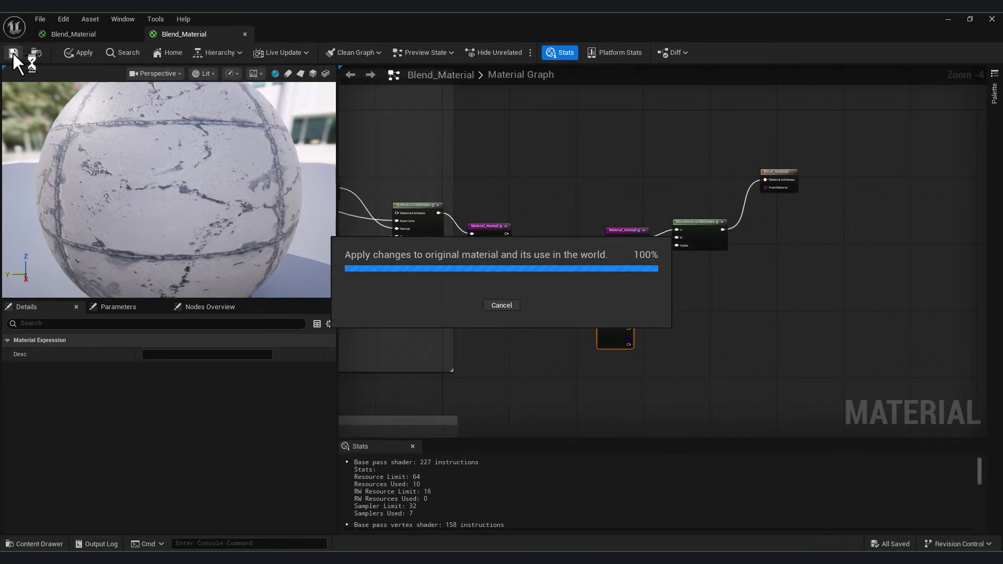
left_click(946, 21)
Switch to Modeling Mode and create a 600 × 600 × 5 box on the sidewalk beside the building
left_click(94, 52)
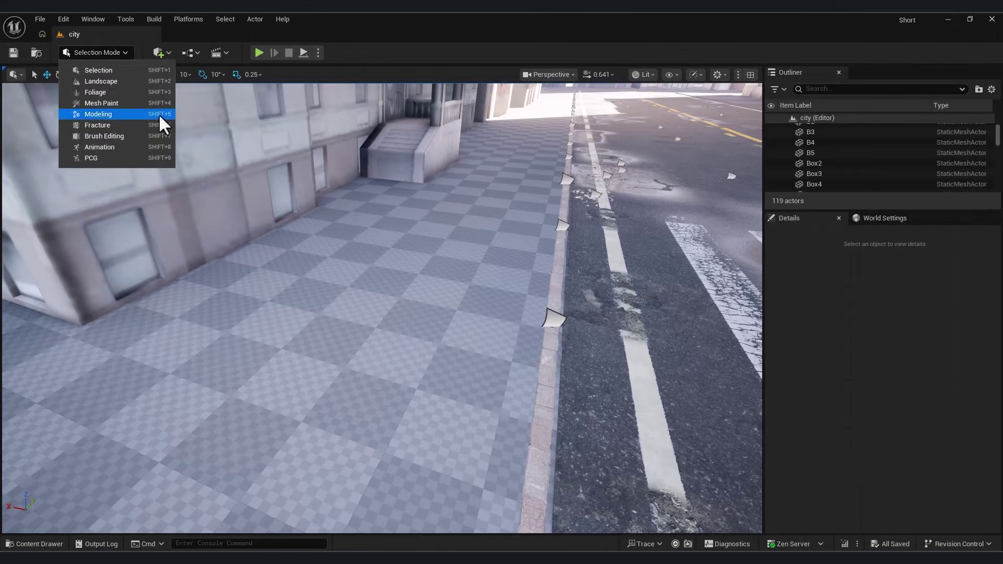
left_click(103, 50)
left_click(103, 50)
left_click(108, 114)
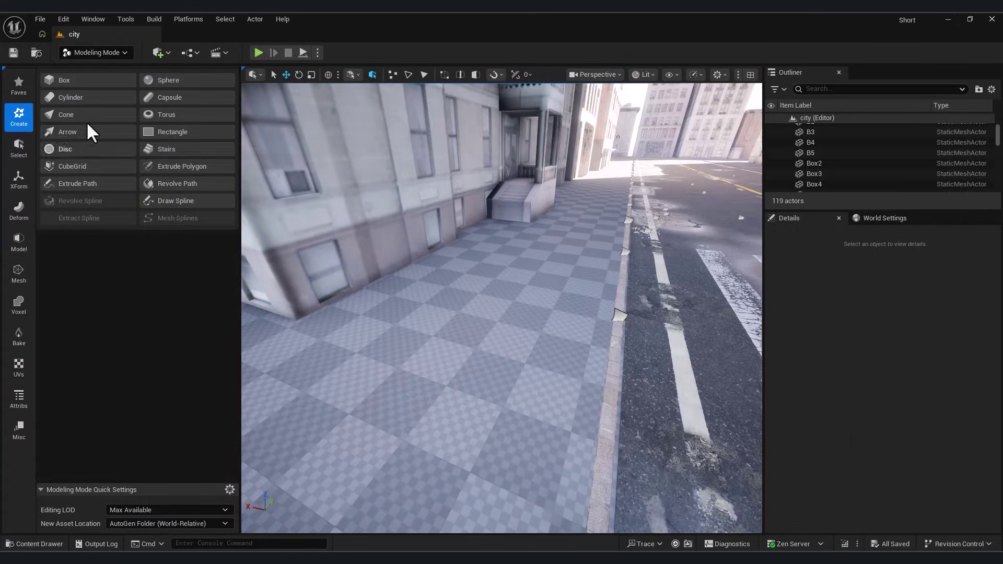
left_click(64, 80)
left_click(481, 310)
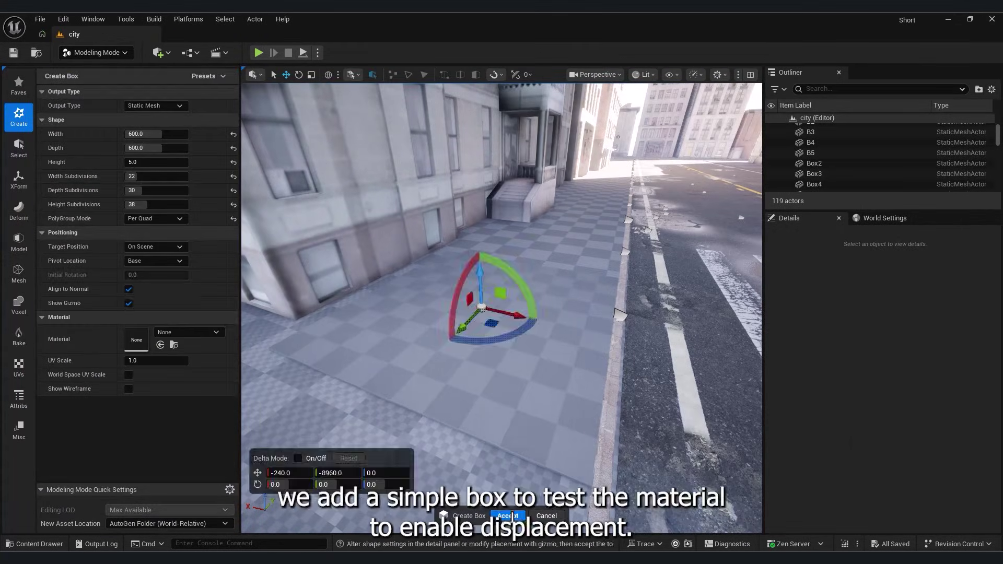
left_click(510, 516)
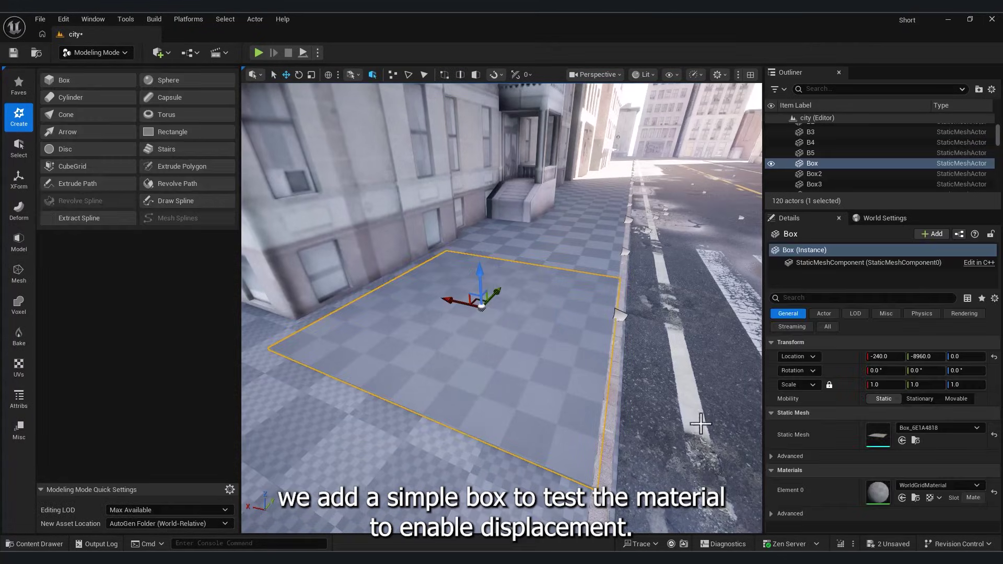
Open the new box's static mesh, enable Nanite support, save it and return to the level
left_click(915, 440)
double_click(514, 413)
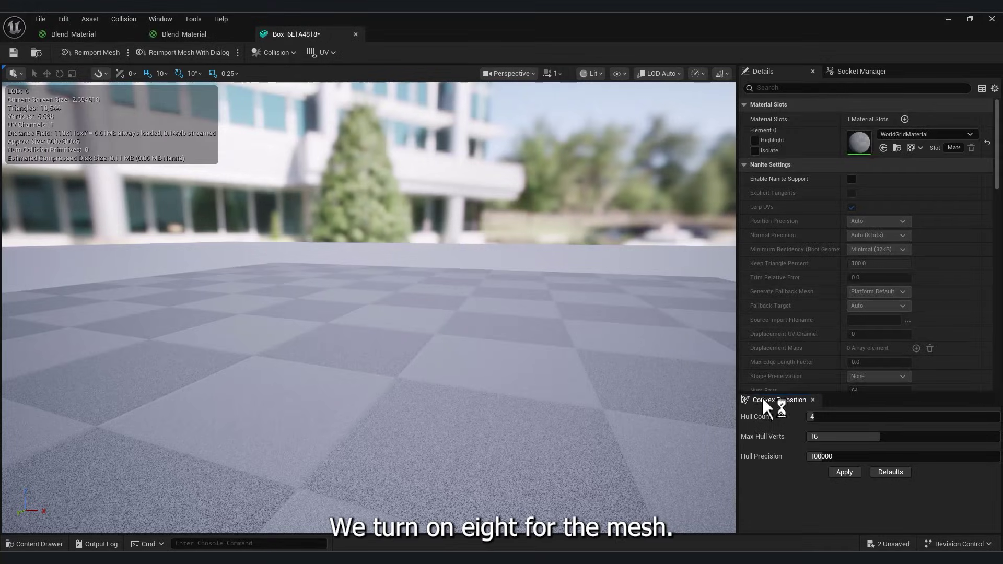
scroll(914, 290, "down", 13)
scroll(911, 291, "up", 8)
scroll(897, 268, "up", 3)
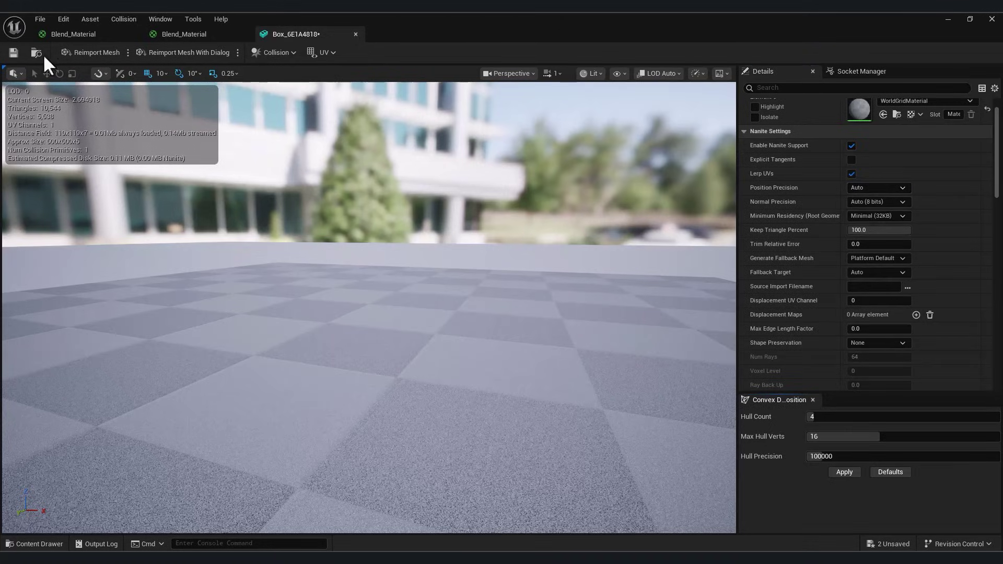
left_click(14, 53)
left_click(945, 21)
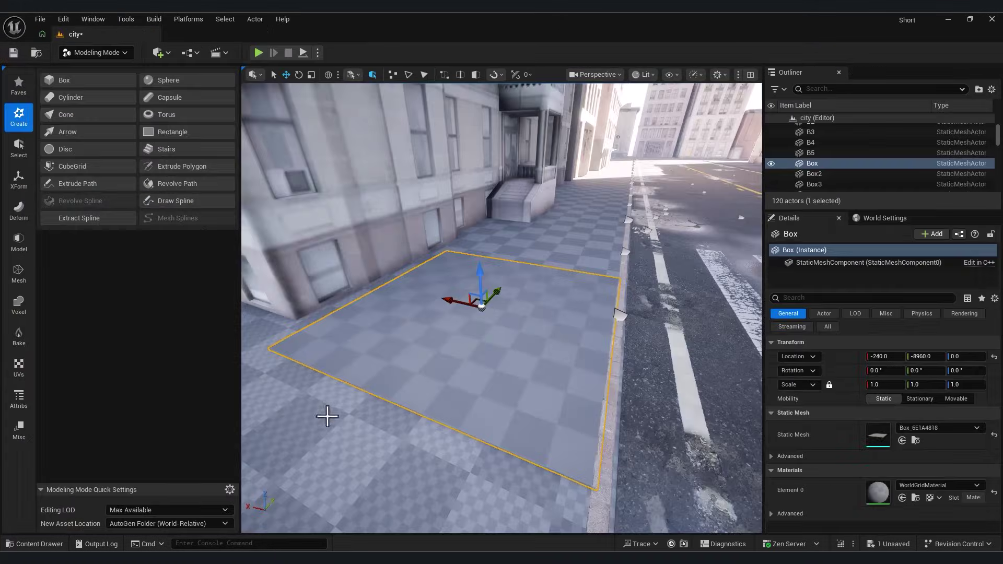
Create a material instance of Blend_Material in the material/Side folder
left_click(37, 544)
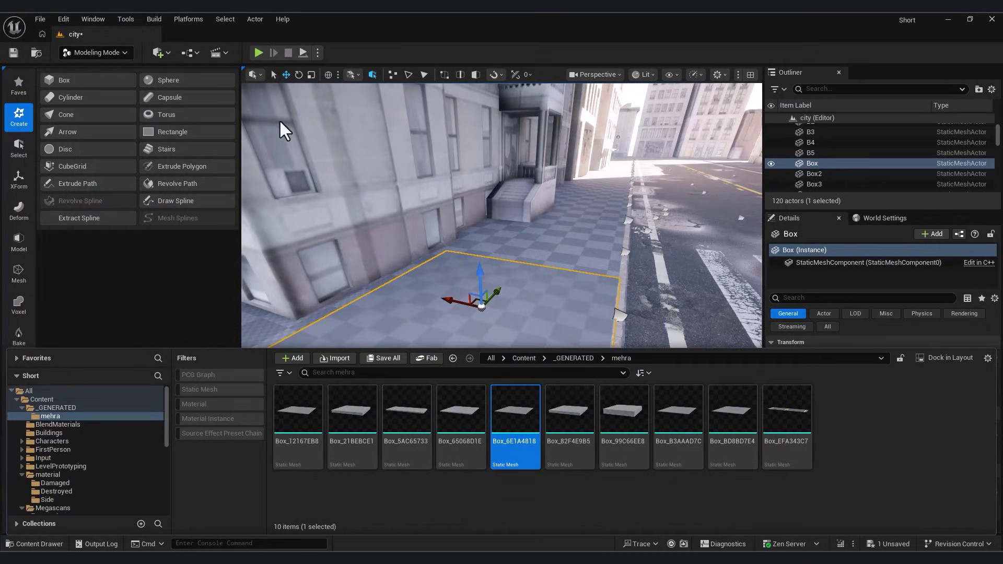
left_click(47, 499)
right_click(297, 415)
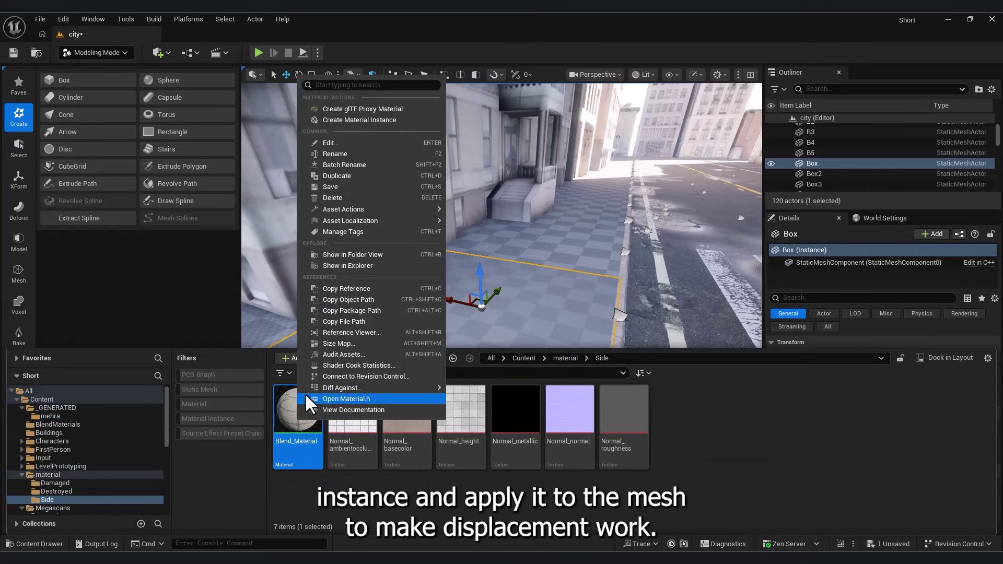
left_click(389, 121)
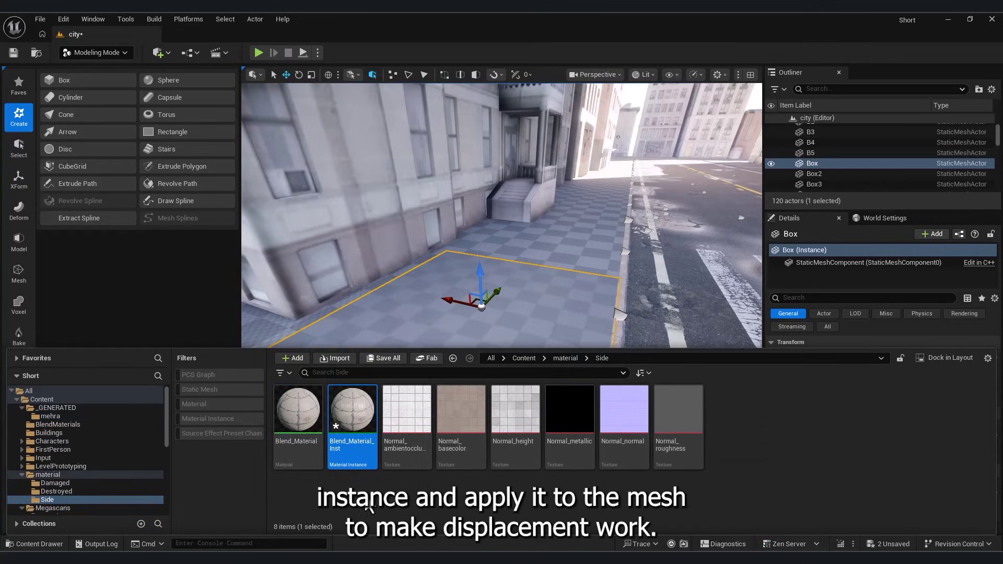
Open Blend_Material_Inst, override Tile Amount with 2, and expand the Normal Material and Damaged parameter groups
double_click(348, 401)
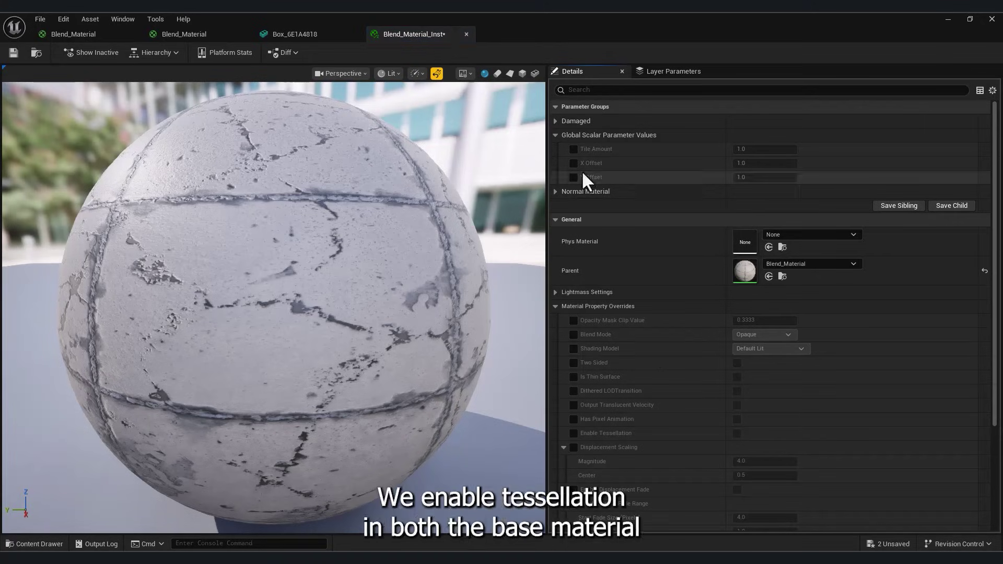
left_click(574, 149)
type("2")
key("Return")
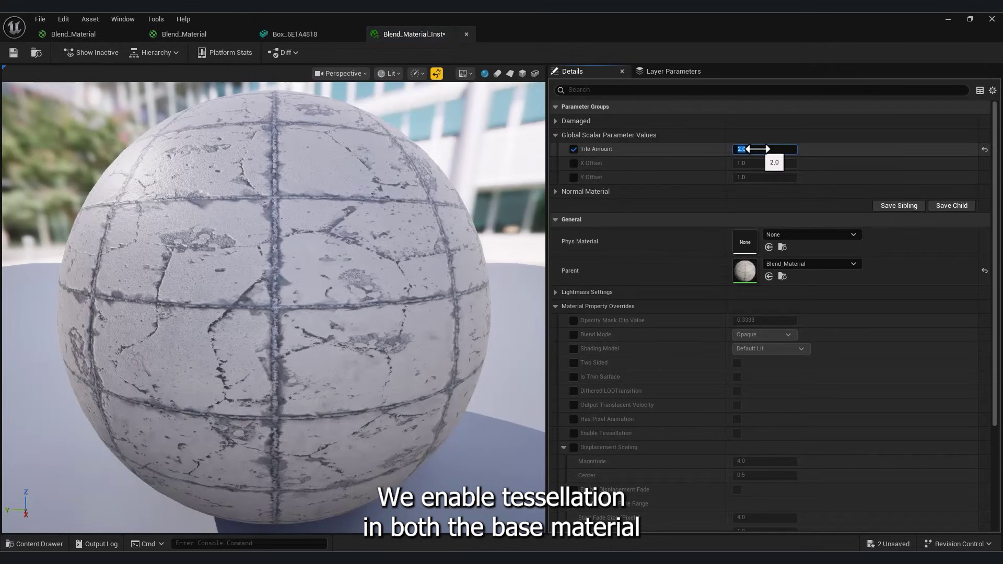
left_click(554, 192)
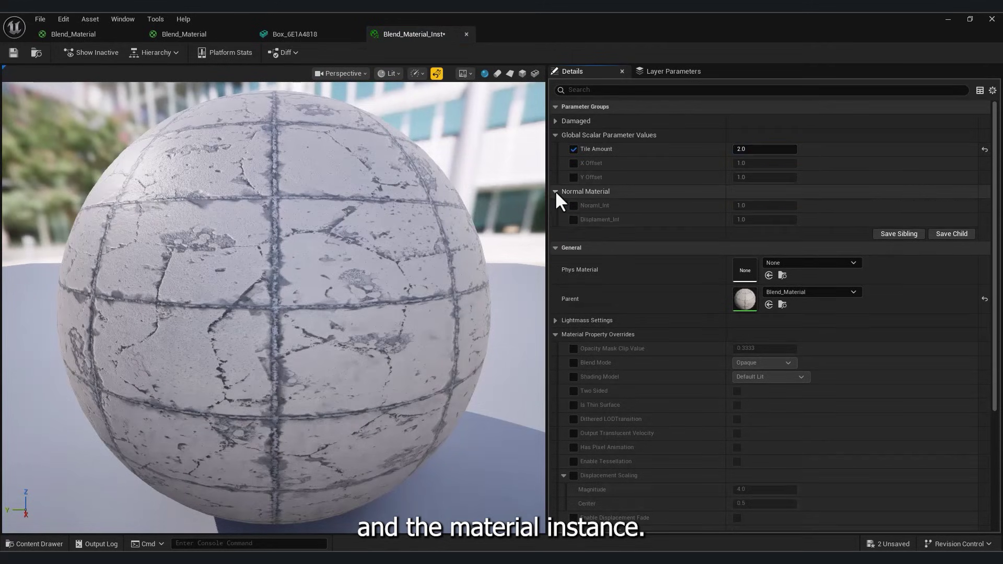
left_click(555, 121)
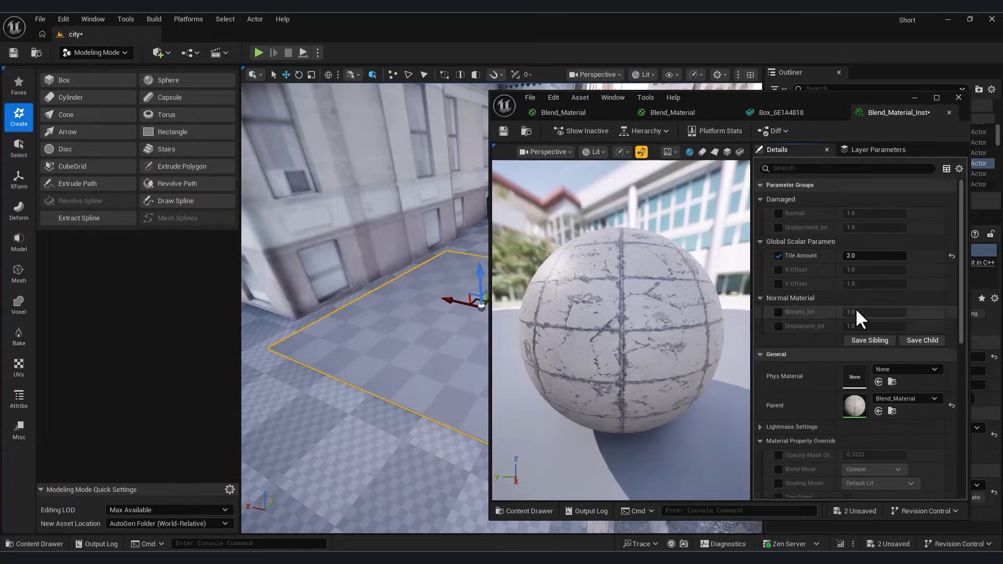
Enable tessellation in the Nanite settings of the base Blend_Material, save it and return to the level
scroll(855, 313, "down", 5)
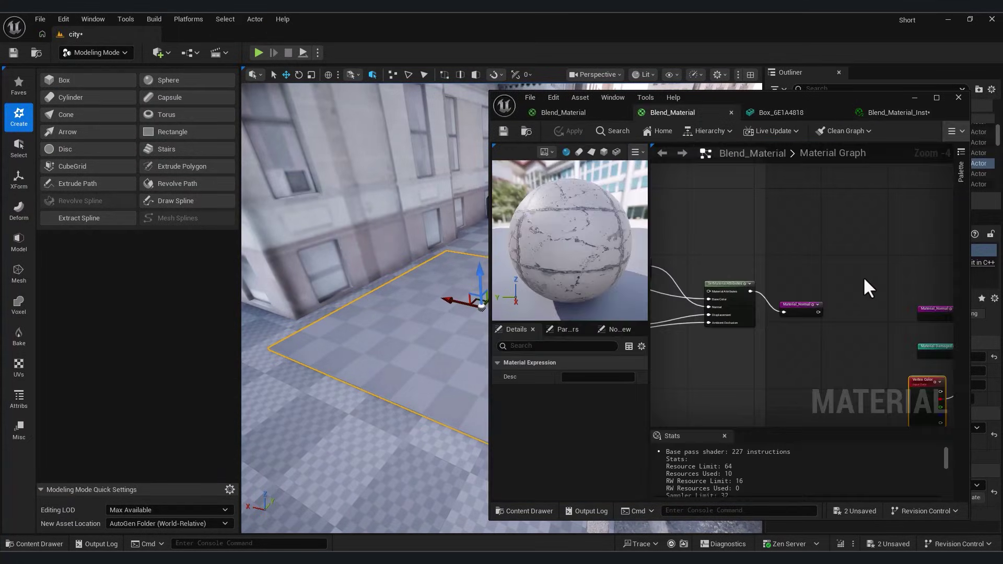
left_click(856, 268)
scroll(568, 443, "down", 7)
scroll(573, 444, "down", 5)
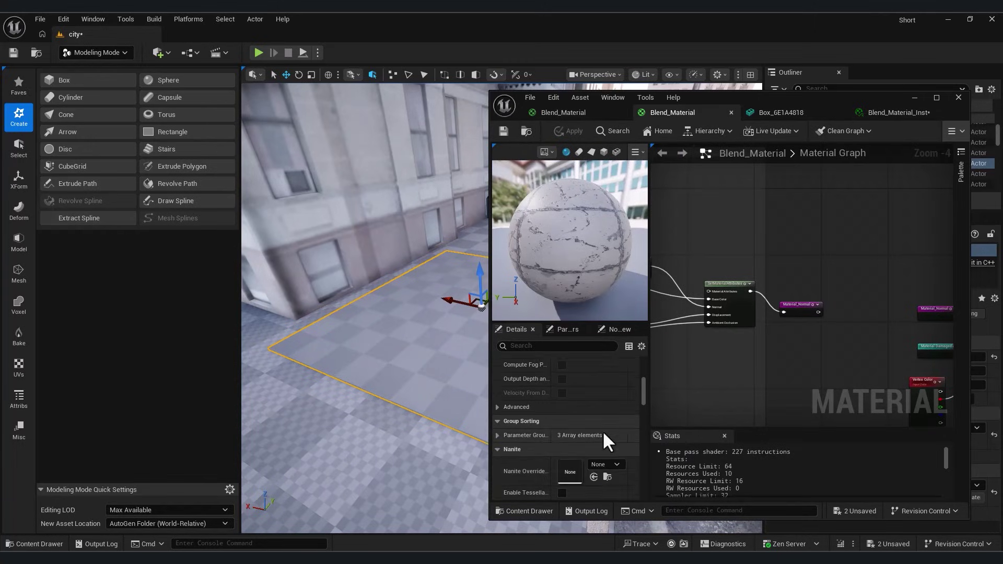
left_click(561, 459)
left_click(504, 132)
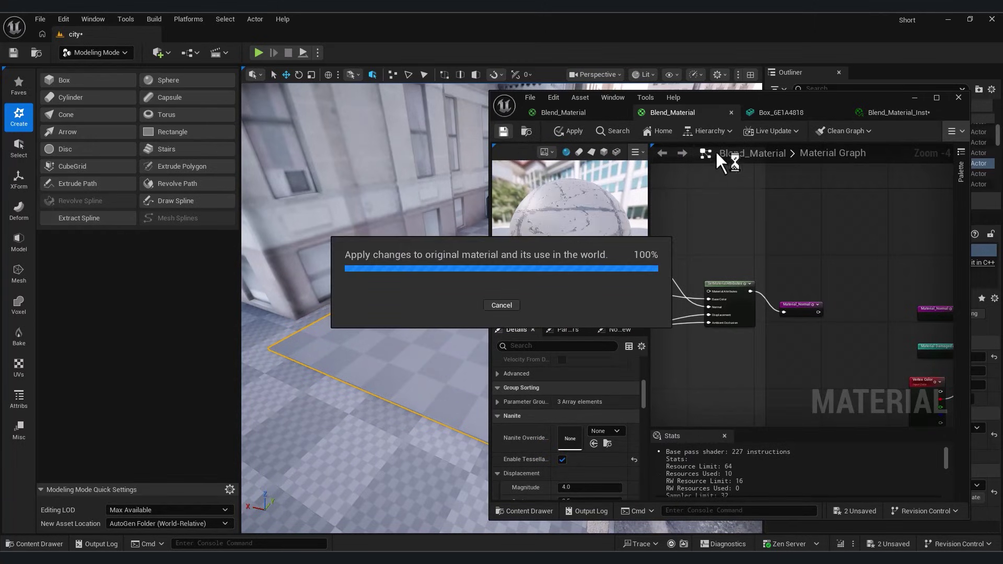
left_click(913, 97)
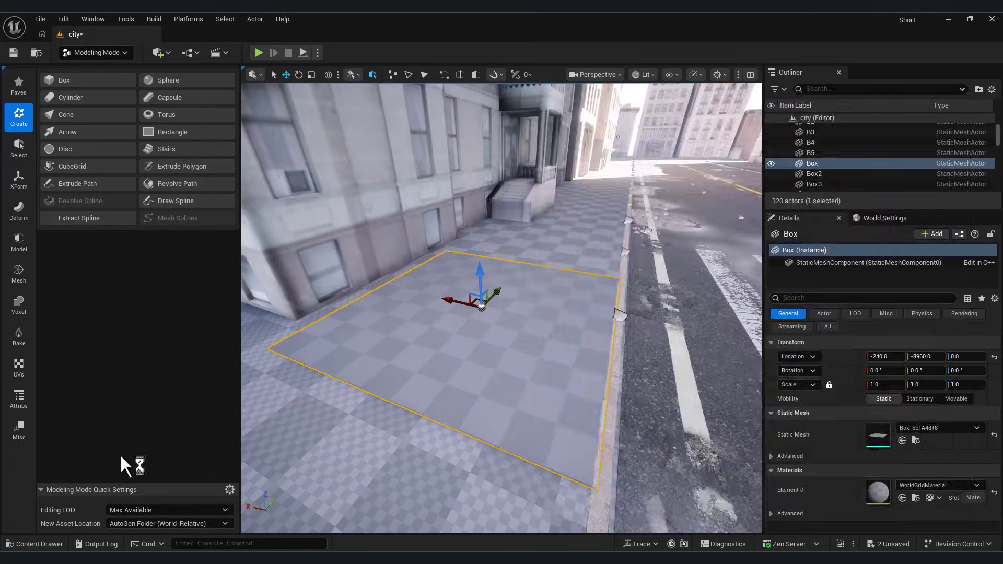
Assign Blend_Material_Inst to material Element 0 of the sidewalk box
left_click(37, 544)
left_click(369, 392)
left_click(33, 545)
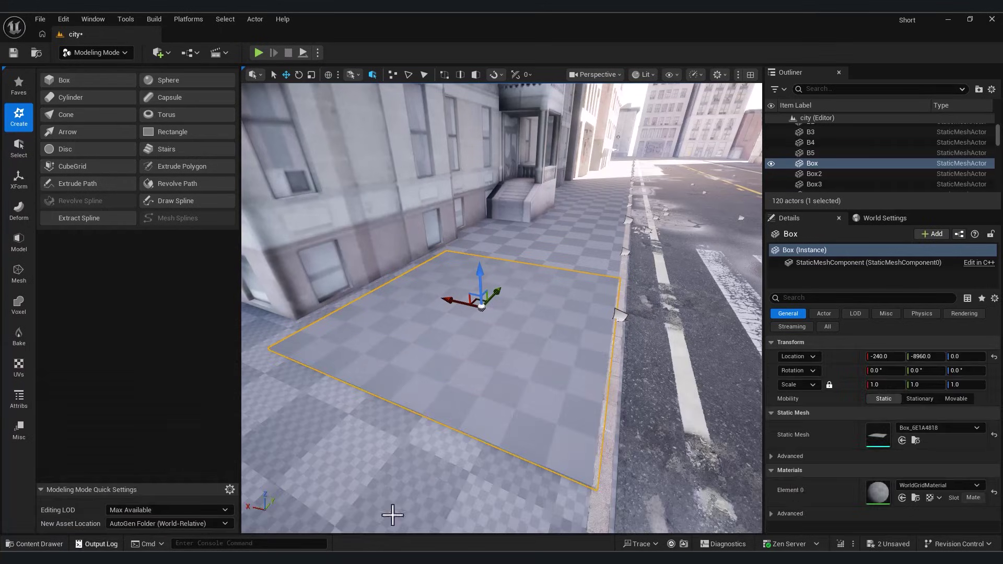
left_click(903, 502)
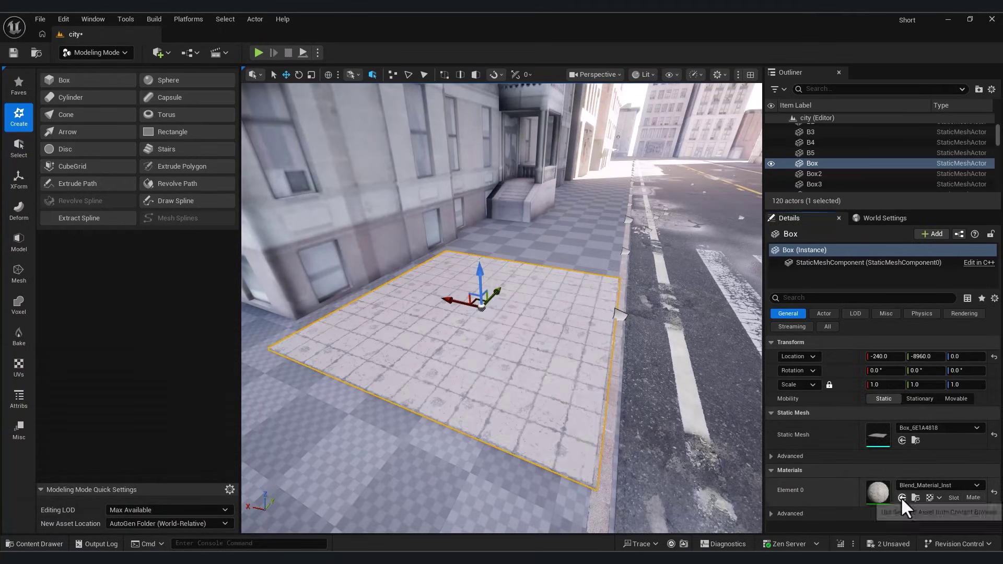
Swap the BlendMaterialAttributes inputs in Blend_Material so Material_Normal feeds B and Material Damaged feeds A, and save the material
right_click_drag(616, 334, 619, 373)
key("w")
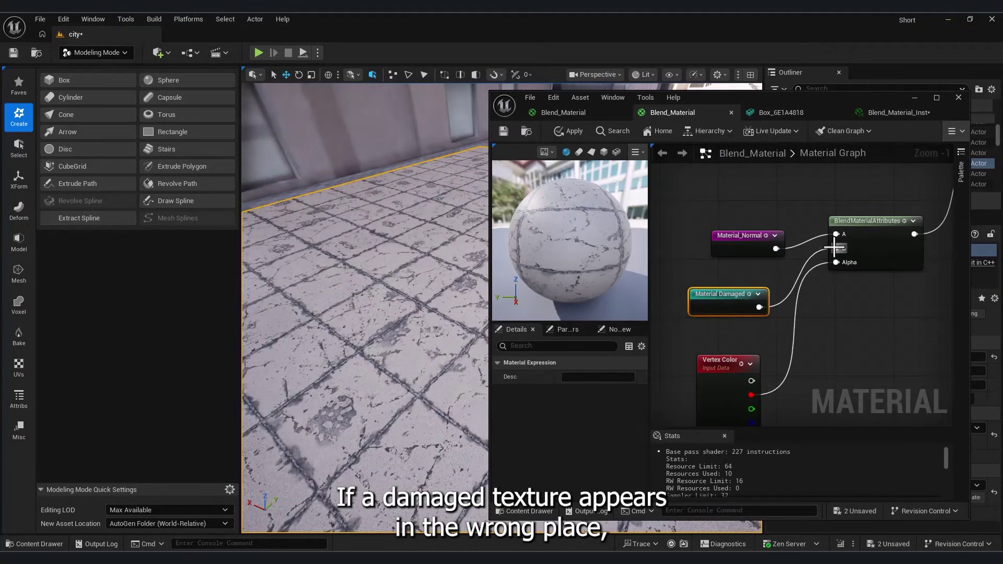
left_click(834, 248, "alt")
left_click(837, 235, "alt")
left_click_drag(776, 248, 840, 249)
left_click_drag(759, 306, 811, 280)
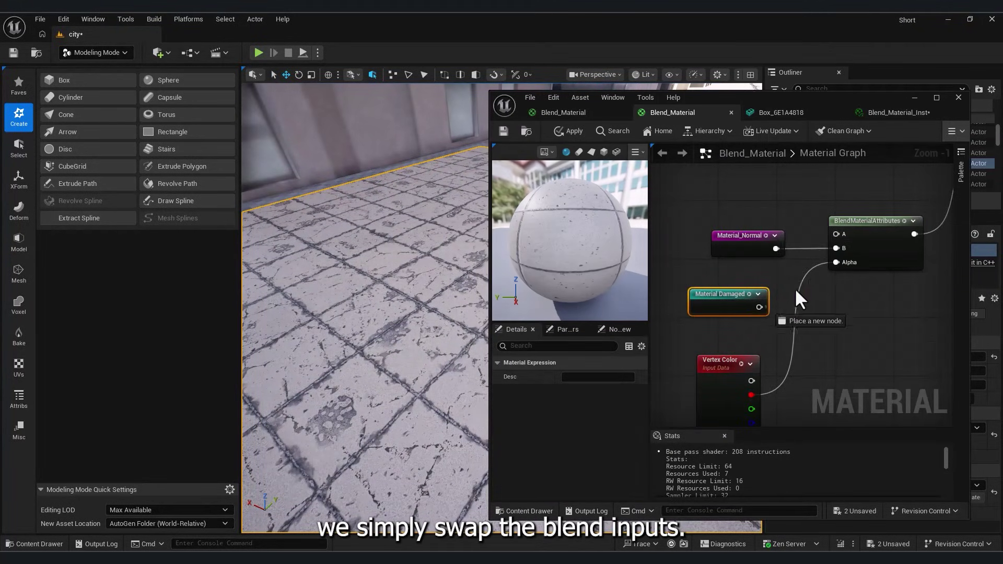
left_click_drag(839, 236, 836, 235)
left_click(502, 130)
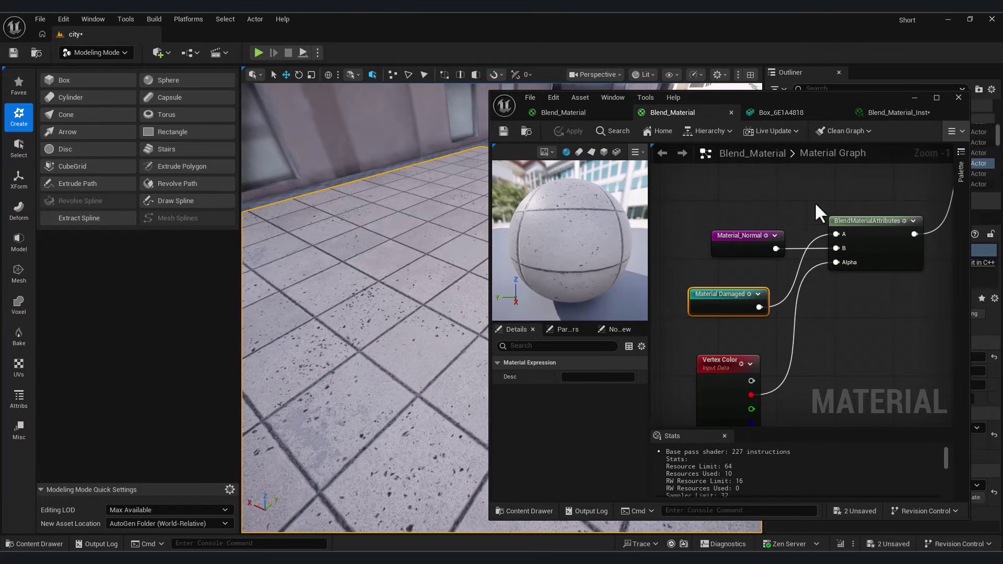
Override Normal_Int and Displament_Int in Blend_Material_Inst's Normal Material group, with values of about -2.41 and 3.67
left_click(858, 357)
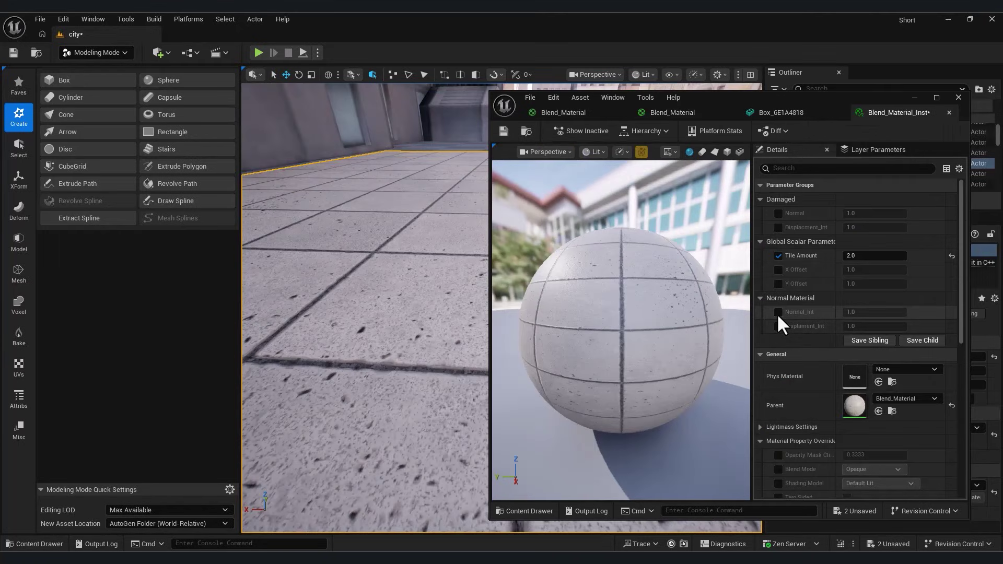
left_click(778, 313)
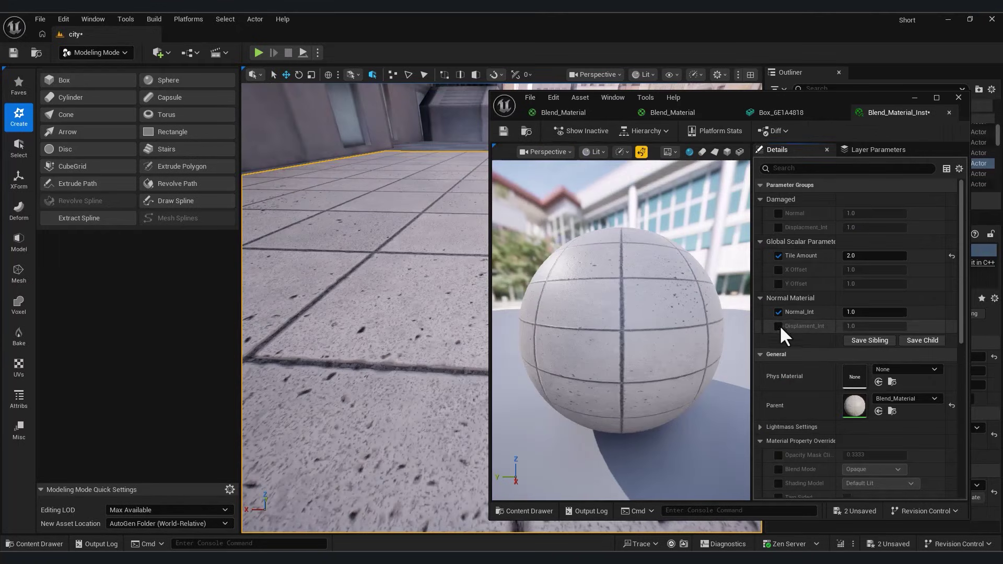
left_click(780, 326)
mouse_move(866, 312)
left_mouse_down()
mouse_move(847, 312)
mouse_move(864, 328)
left_mouse_up()
scroll(867, 377, "down", 5)
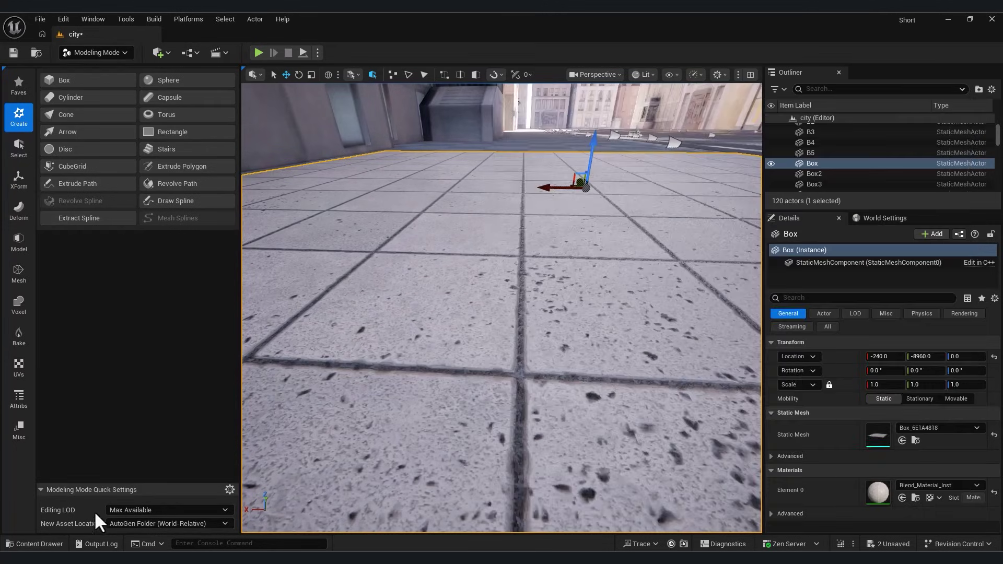
Enable Nanite on the sidewalk box's static mesh Box_6E1A4818 in the _GENERATED/mehra folder
left_click(39, 544)
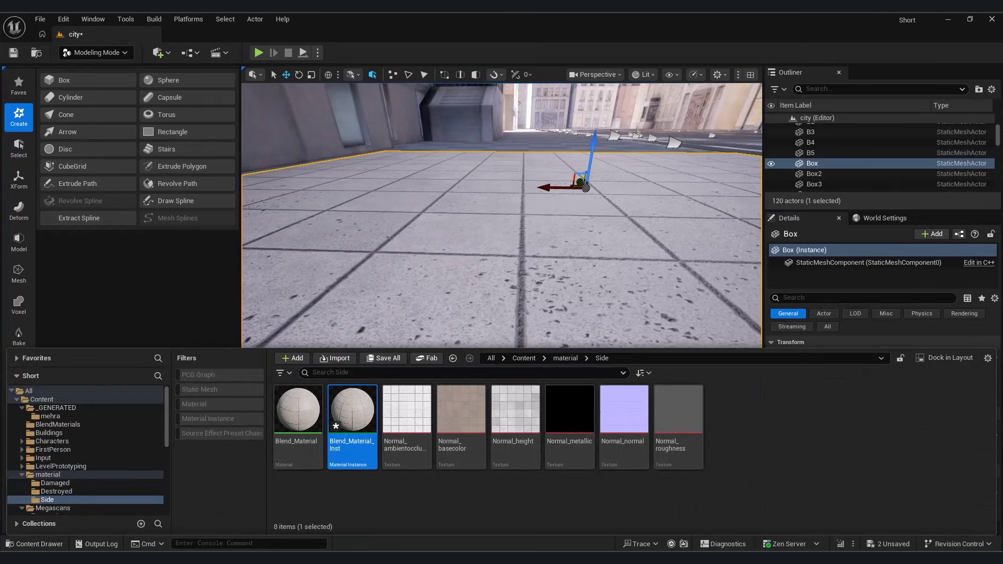
left_click(16, 544)
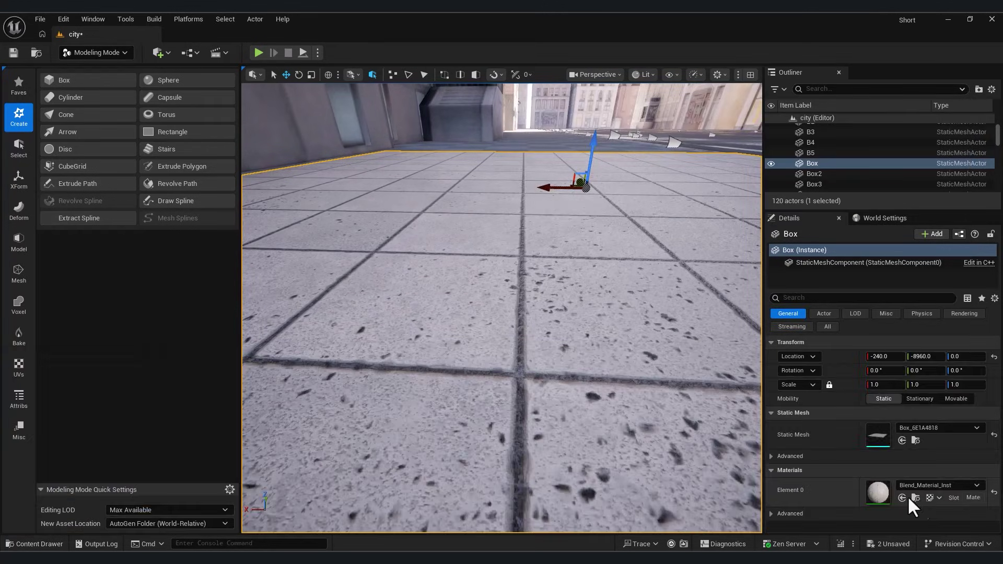
left_click(50, 546)
right_click(515, 402)
mouse_move(556, 188)
left_click(680, 195)
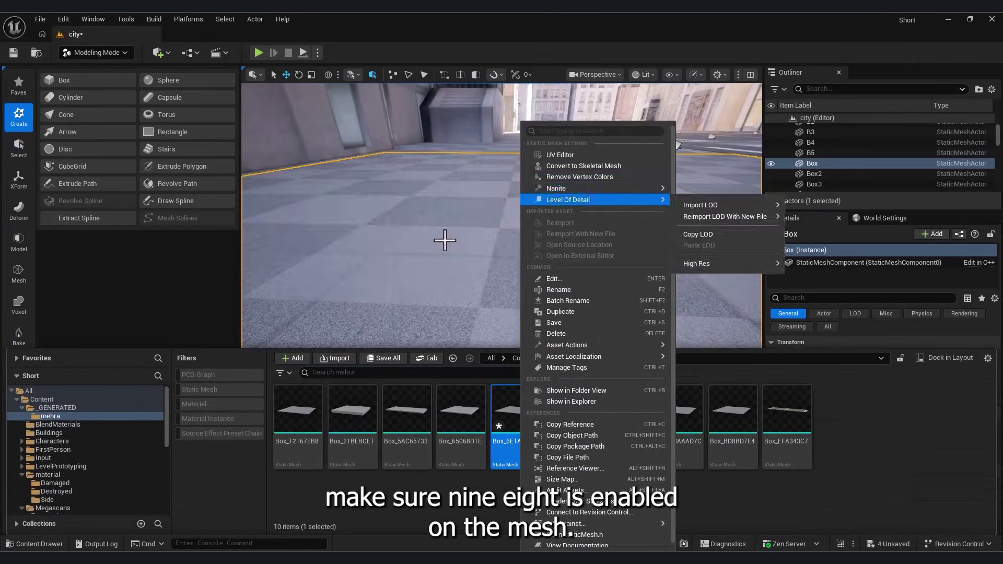
Override Displacement Scaling in Blend_Material_Inst with a magnitude of 2
mouse_move(443, 239)
right_mouse_down()
mouse_move(431, 243)
mouse_move(444, 261)
mouse_move(389, 233)
mouse_move(436, 246)
right_mouse_up()
right_click_drag(627, 375, 616, 380)
left_click(622, 506)
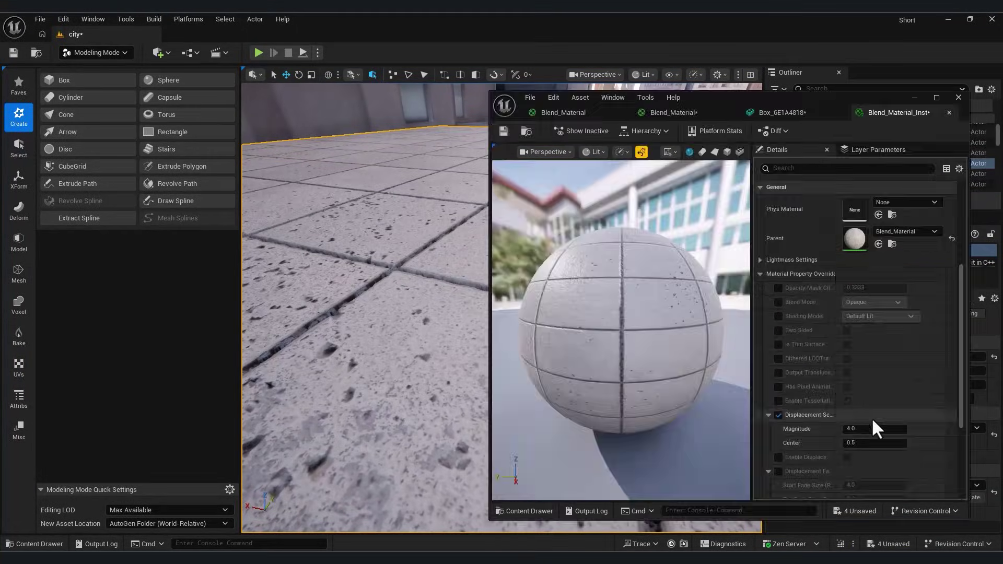
scroll(882, 406, "up", 6)
scroll(872, 389, "down", 5)
scroll(874, 405, "up", 3)
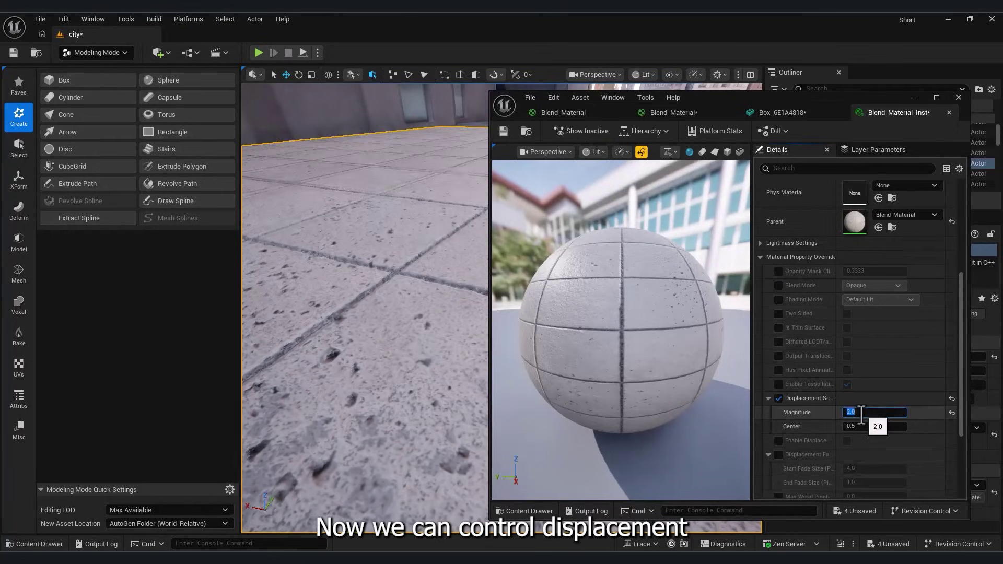
Set Displament_Int in the Normal Material group to 2
scroll(877, 325, "up", 2)
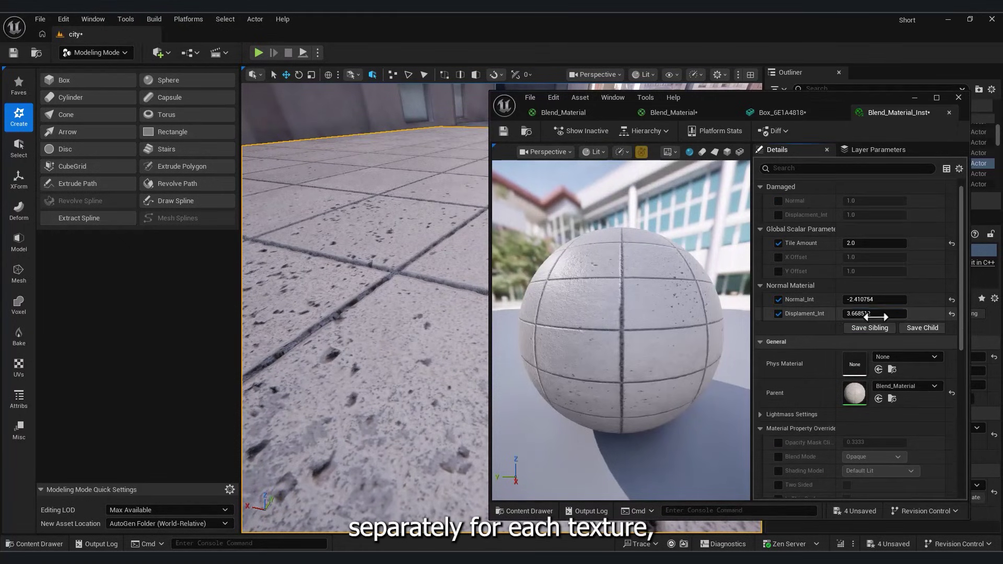
type("2")
key("Return")
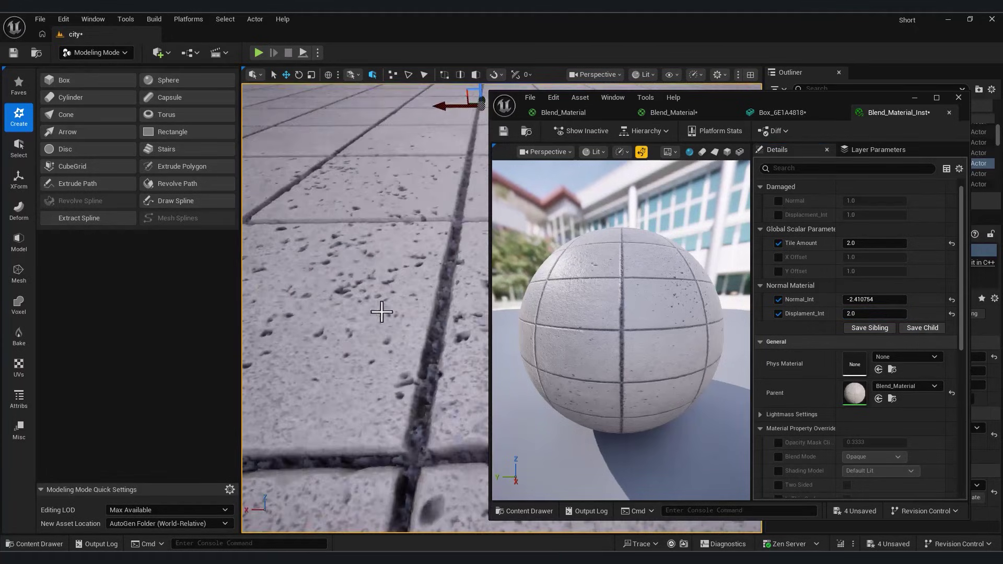
Set the Displacement Scaling magnitude of Blend_Material_Inst to 1
scroll(906, 379, "down", 6)
left_click(894, 327)
key("s")
right_click_drag(460, 340, 459, 319)
left_click(882, 332)
type("2")
key("Return")
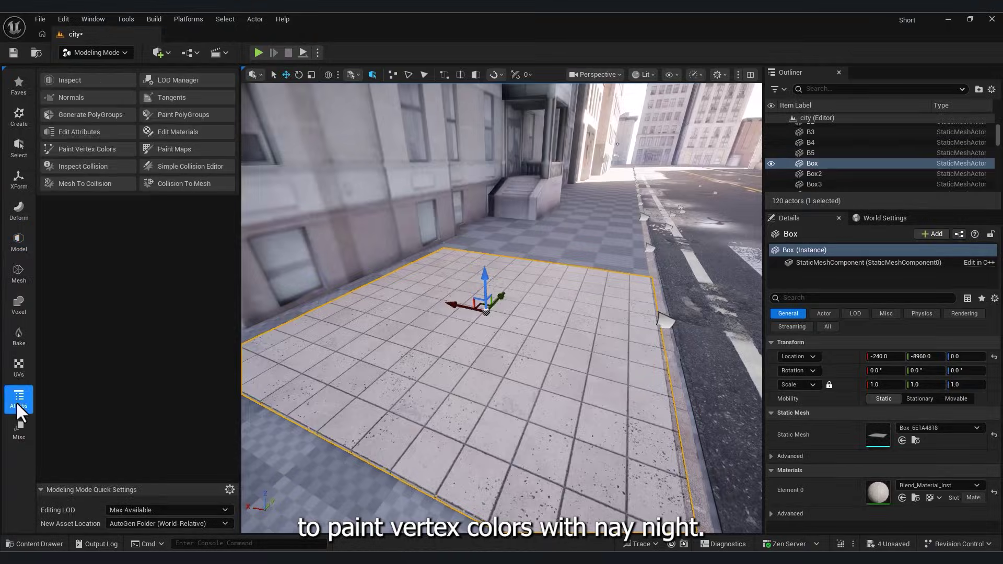
Use Paint Vertex Colors on the sidewalk box to fill it black and paint a large red patch in its middle
left_click(83, 149)
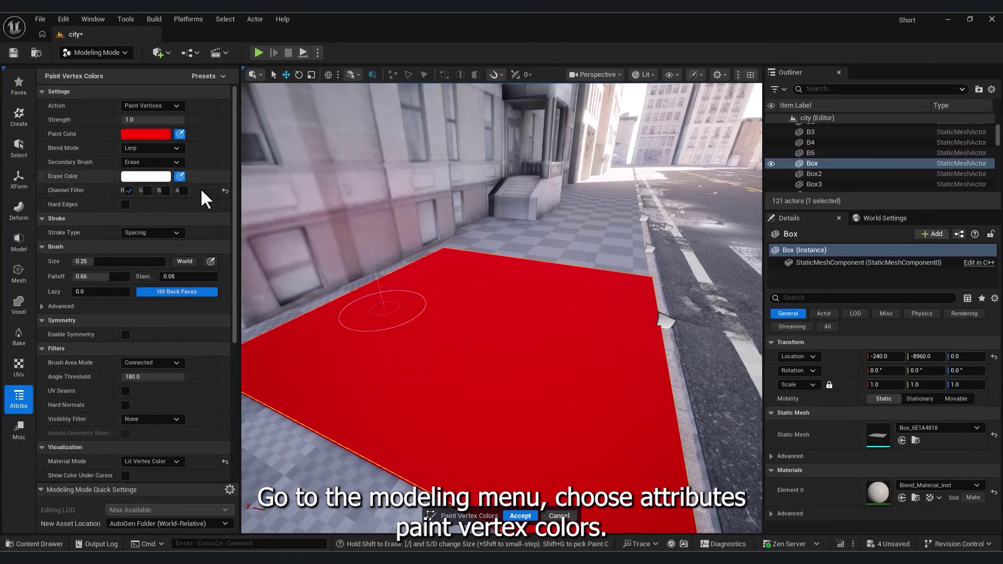
mouse_move(236, 293)
left_mouse_down()
mouse_move(237, 369)
mouse_move(224, 418)
left_mouse_up()
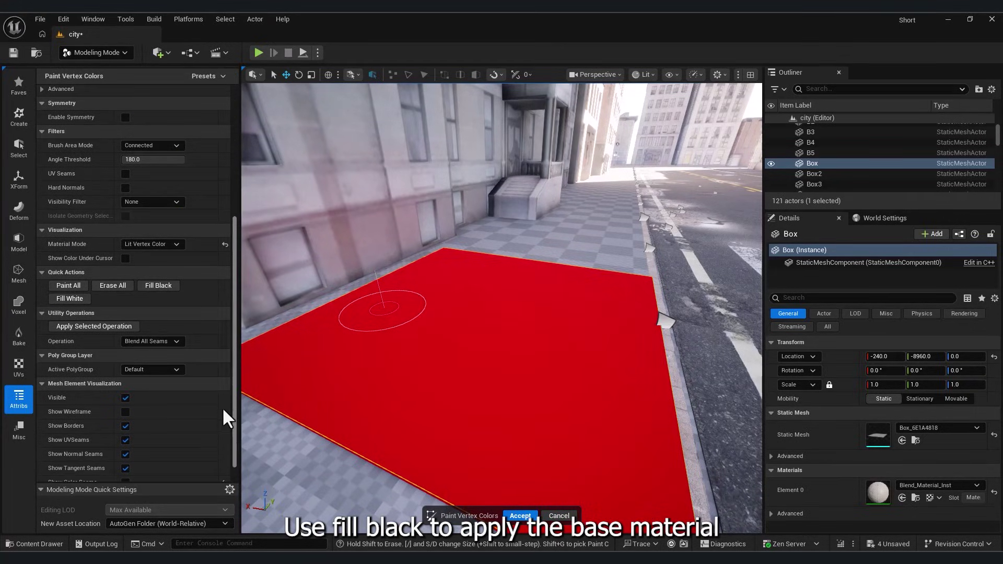
left_click(156, 291)
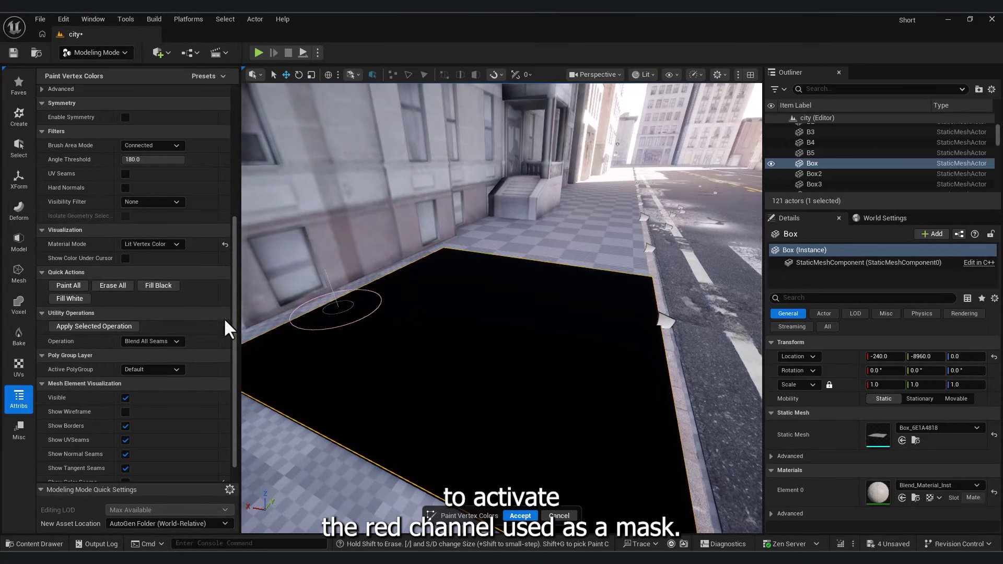
left_click_drag(234, 237, 232, 112)
mouse_move(471, 369)
left_mouse_down()
mouse_move(414, 376)
mouse_move(466, 353)
mouse_move(432, 318)
left_mouse_up()
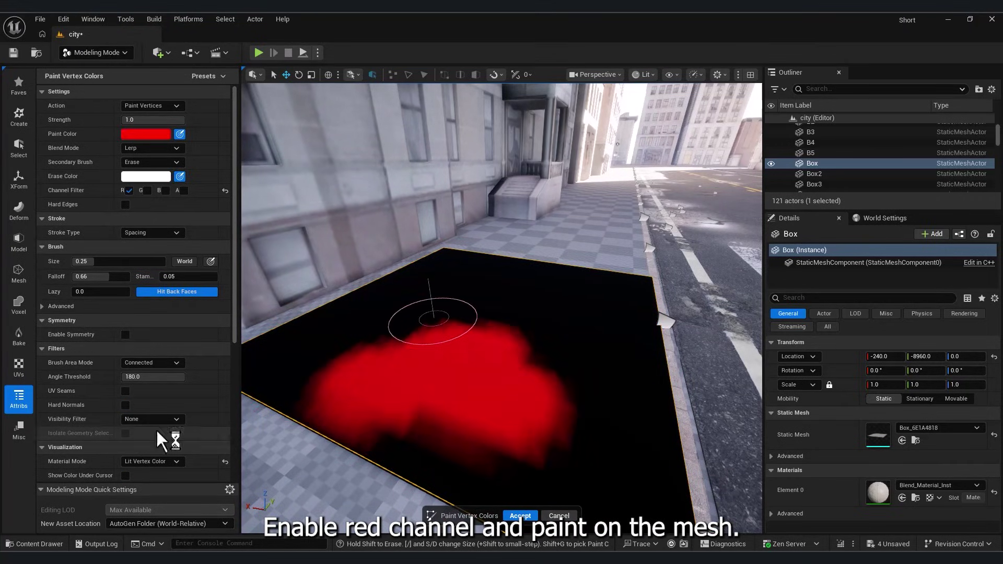
Preview the painted box with the Original Material mode and accept the vertex color changes
scroll(172, 434, "down", 1)
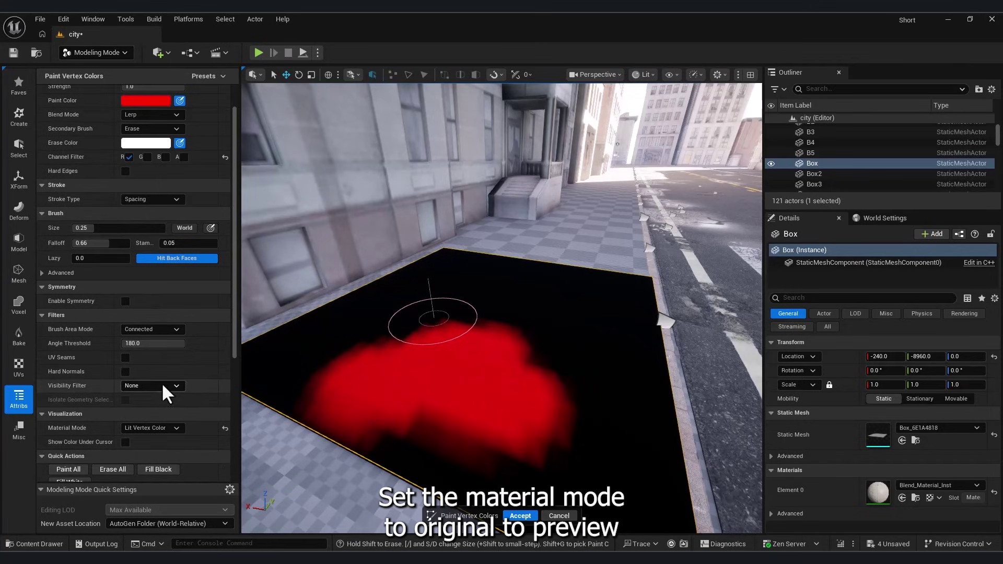
left_click(155, 428)
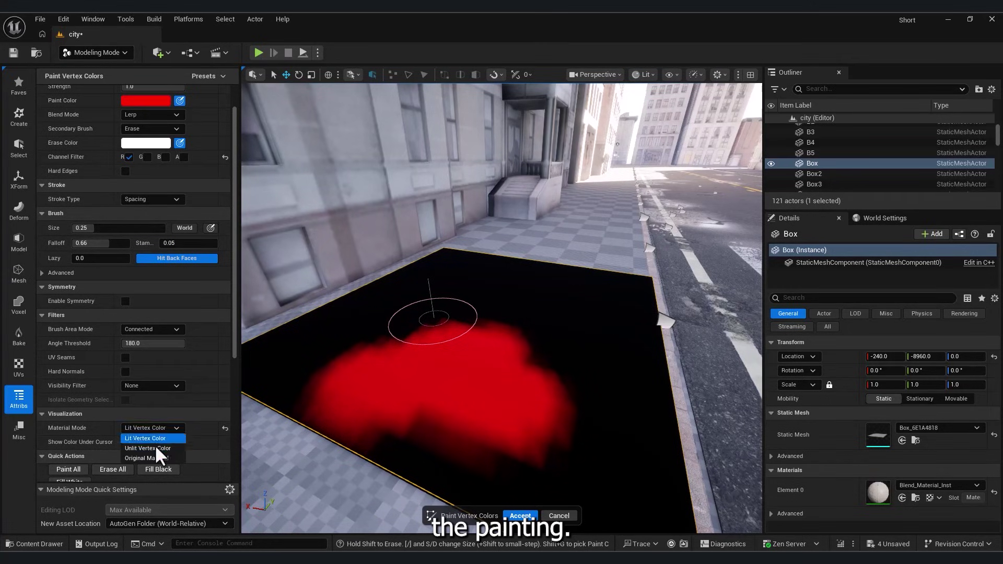
left_click(149, 458)
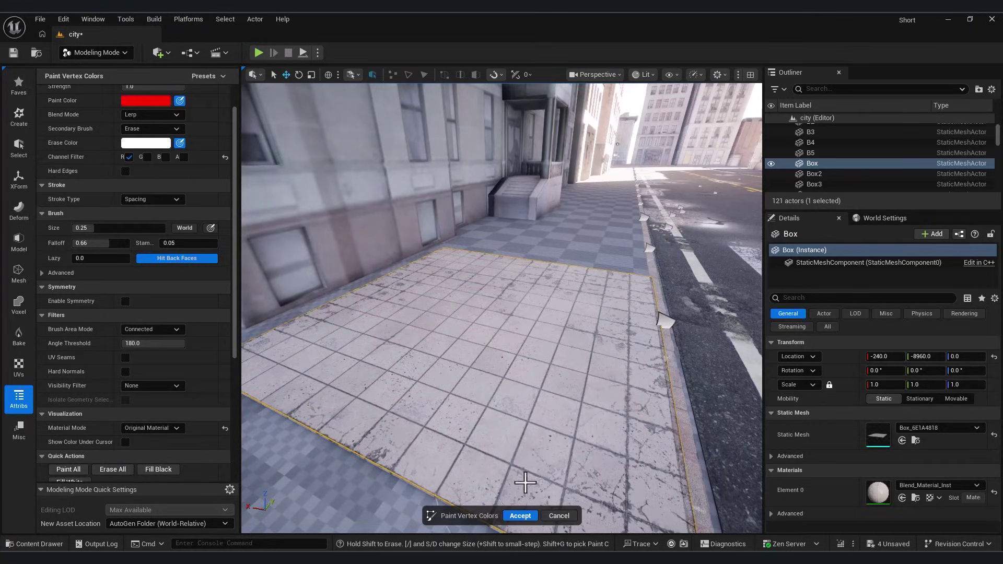
mouse_move(497, 367)
right_mouse_down()
mouse_move(548, 381)
mouse_move(558, 363)
mouse_move(532, 400)
mouse_move(540, 369)
mouse_move(504, 373)
mouse_move(491, 400)
mouse_move(501, 356)
mouse_move(506, 369)
mouse_move(511, 361)
right_mouse_up()
left_click(525, 516)
right_click_drag(496, 454, 525, 389)
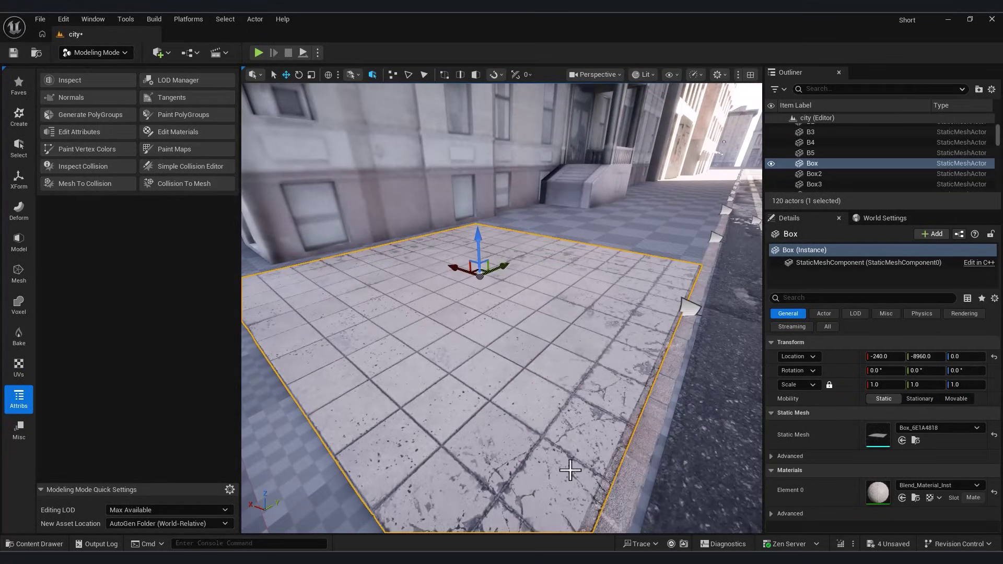
Override the Damaged group's Normal and Displacment_Int in Blend_Material_Inst with about -9.2 and 1.81
mouse_move(587, 559)
left_click(630, 513)
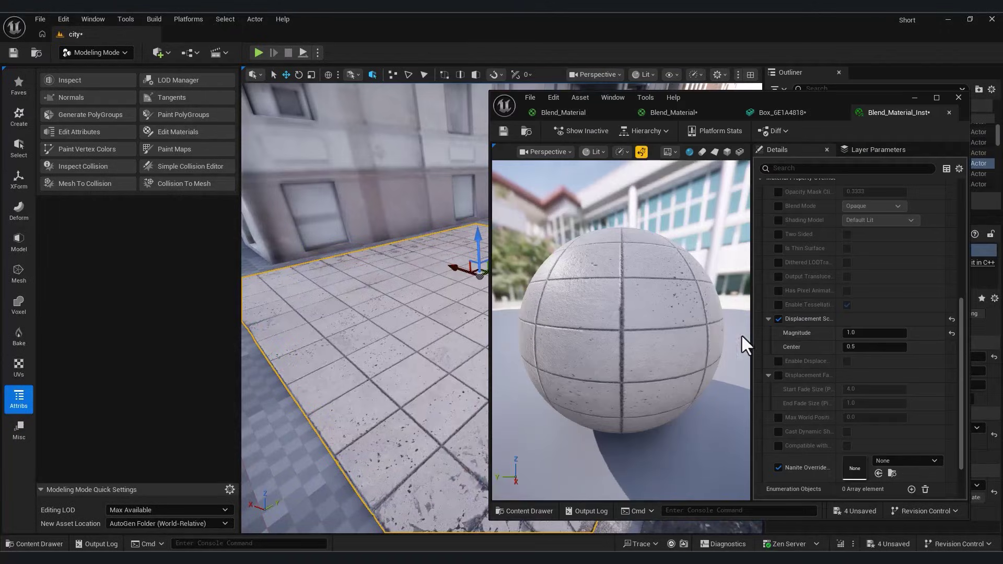
scroll(802, 334, "up", 5)
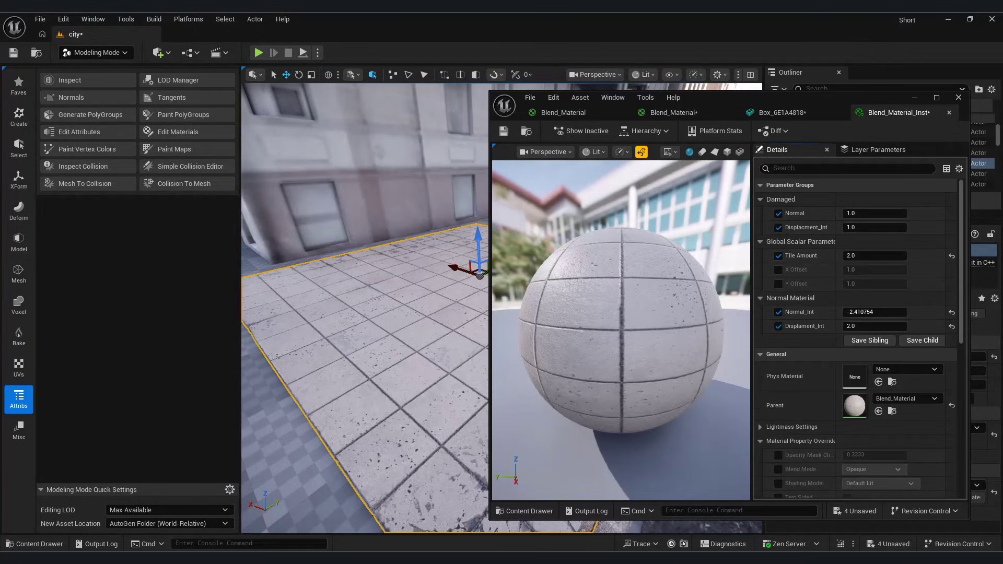
right_click_drag(365, 314, 334, 352)
left_click_drag(864, 213, 856, 227)
right_click_drag(375, 292, 404, 251)
left_click_drag(858, 231, 858, 228)
right_click_drag(388, 282, 308, 292)
left_click_drag(865, 227, 871, 215)
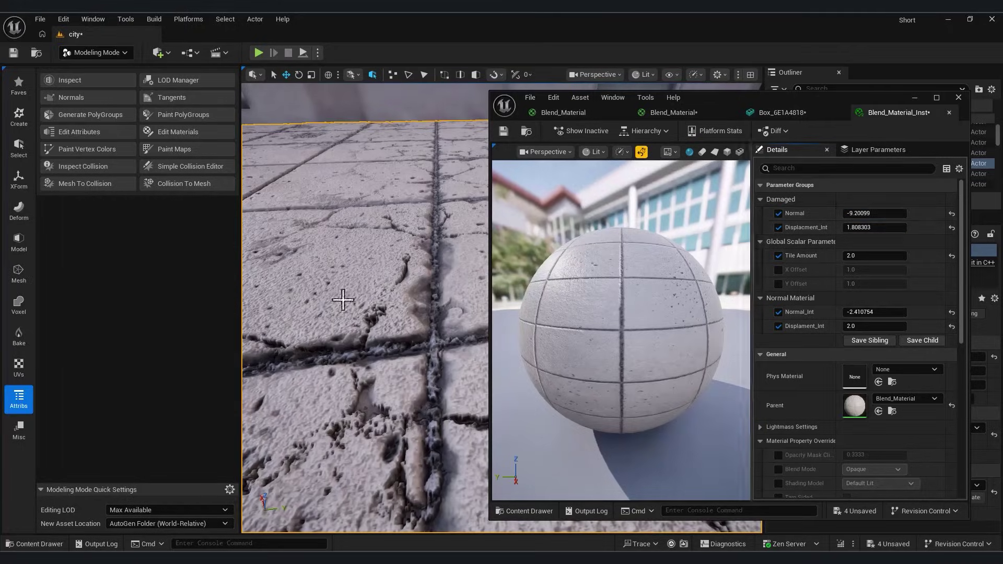
right_click_drag(332, 304, 331, 302)
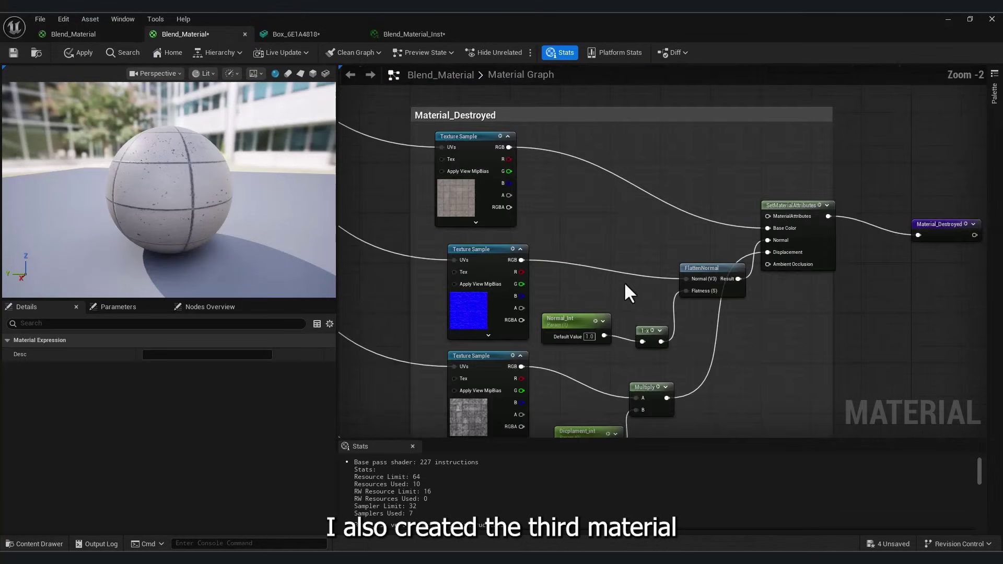
Examine the Material_Destroyed node section in Blend_Material and the group assigned to its Normal_Int and Dicplament_int parameters
scroll(622, 286, "down", 5)
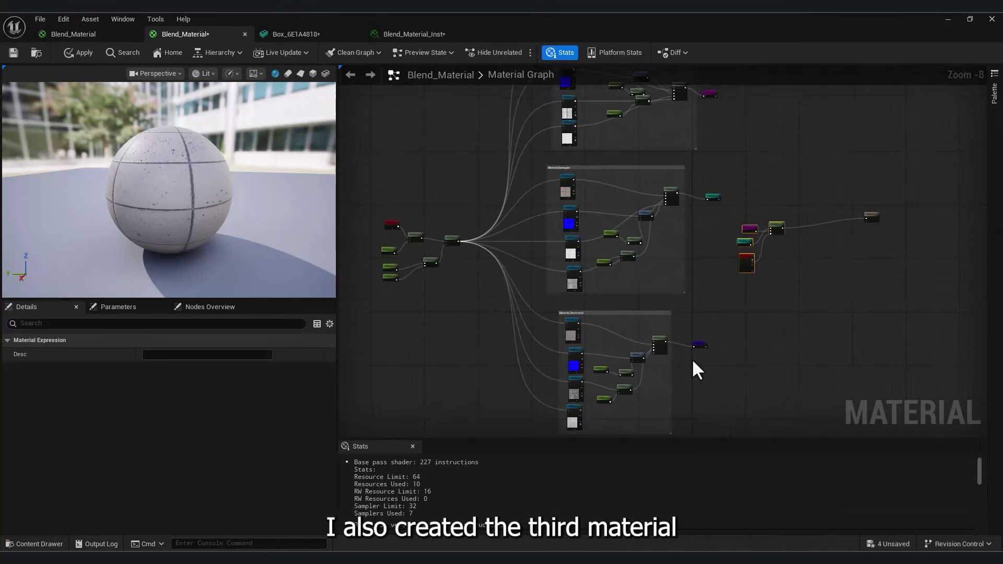
scroll(537, 287, "up", 7)
left_click(589, 235)
left_click(149, 411)
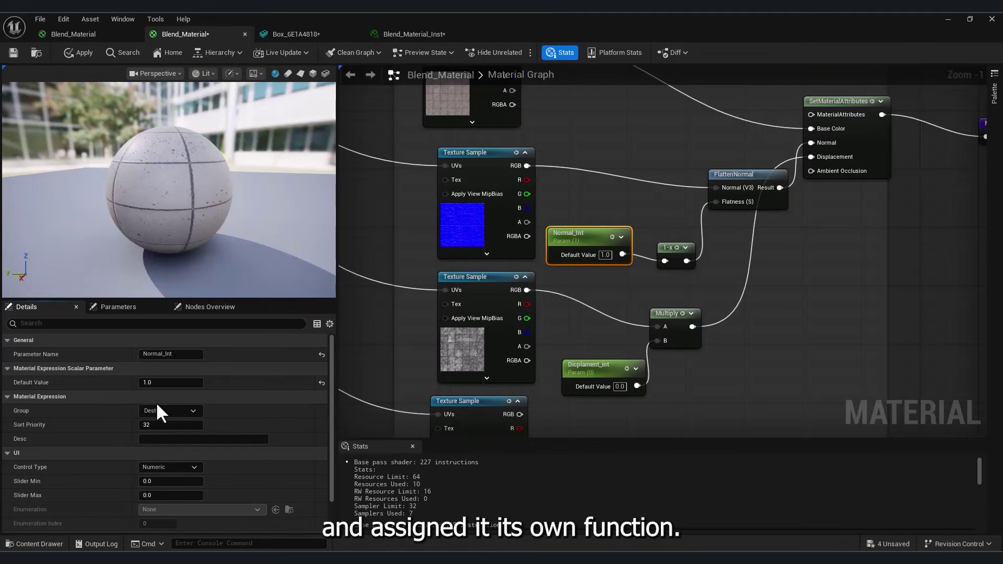
type("Dest")
left_click(914, 331)
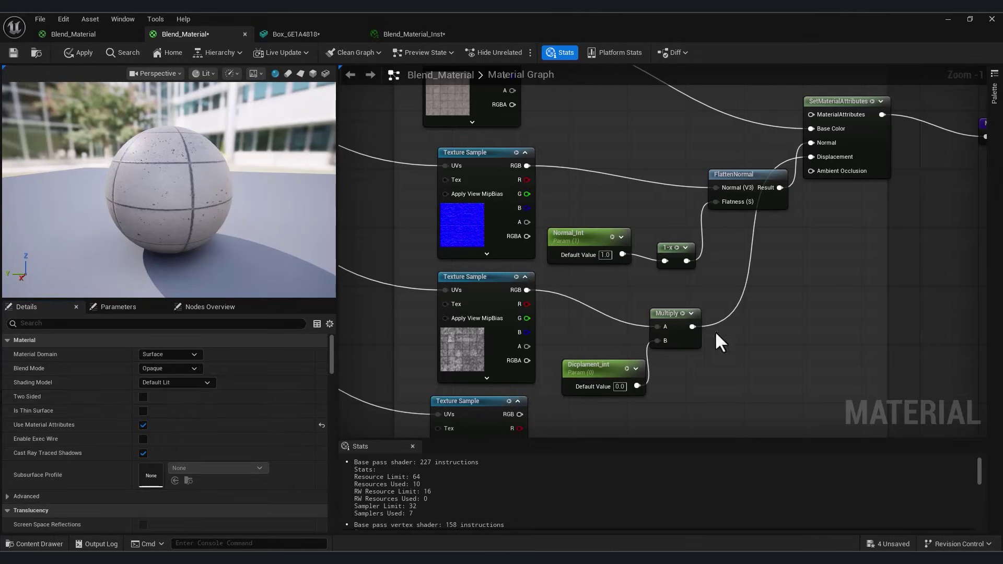
left_click(595, 367)
left_click(170, 411)
left_click(159, 421)
left_click(562, 236)
left_click(610, 365)
left_click(133, 307)
left_click(866, 293)
Place a Material_Destroyed reroute usage node beside the existing blend and Vertex Color nodes
scroll(887, 261, "down", 2)
right_click_drag(906, 231, 596, 319)
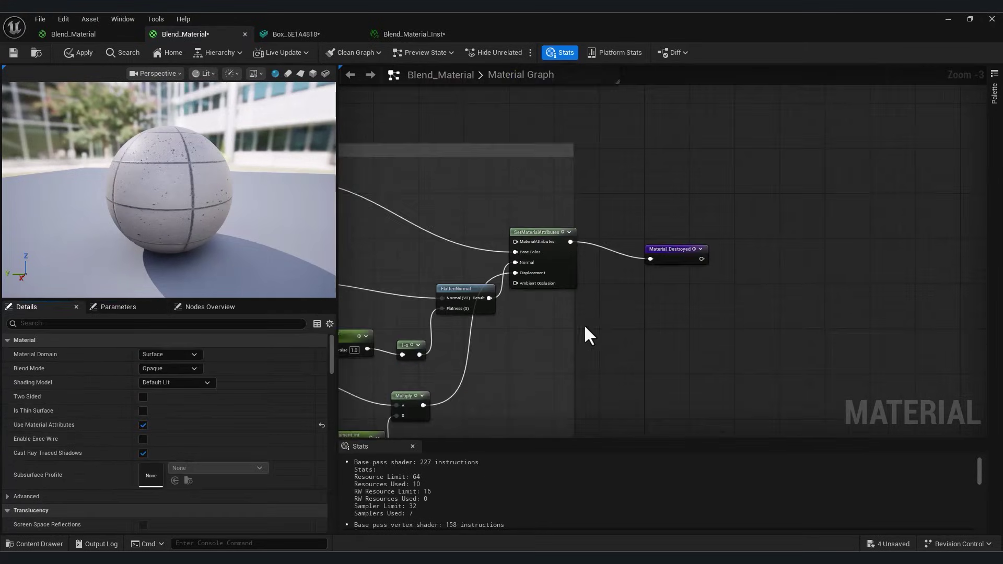
scroll(596, 319, "down", 3)
right_click_drag(721, 237, 531, 349)
scroll(479, 385, "up", 3)
right_click_drag(480, 385, 546, 319)
right_click_drag(759, 88, 576, 318)
right_click(573, 316)
left_click(596, 350)
Add a second BlendMaterialAttributes node and connect the first blend's output to its B input
right_click_drag(635, 216, 612, 215)
right_click(645, 219)
type("ble")
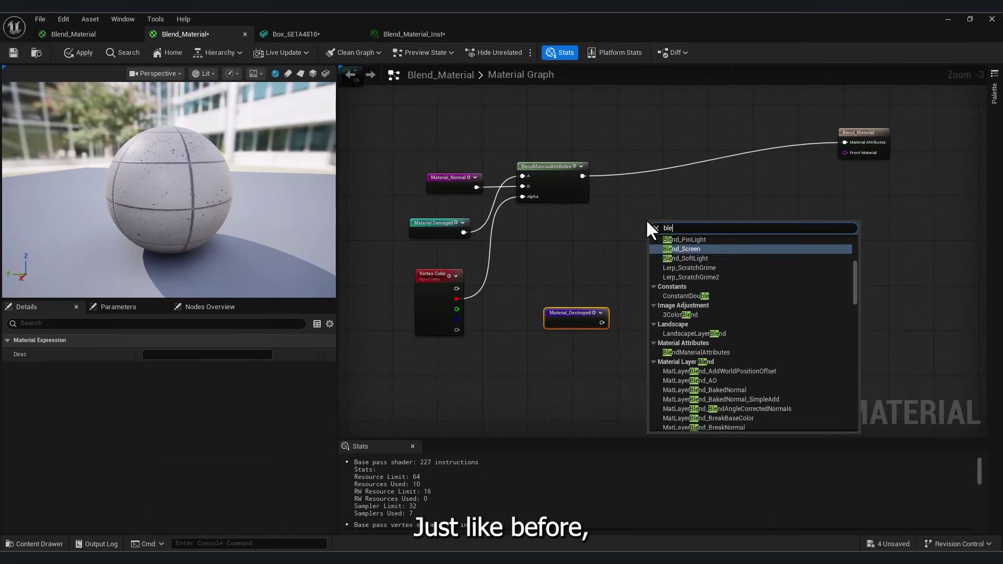
type("nd")
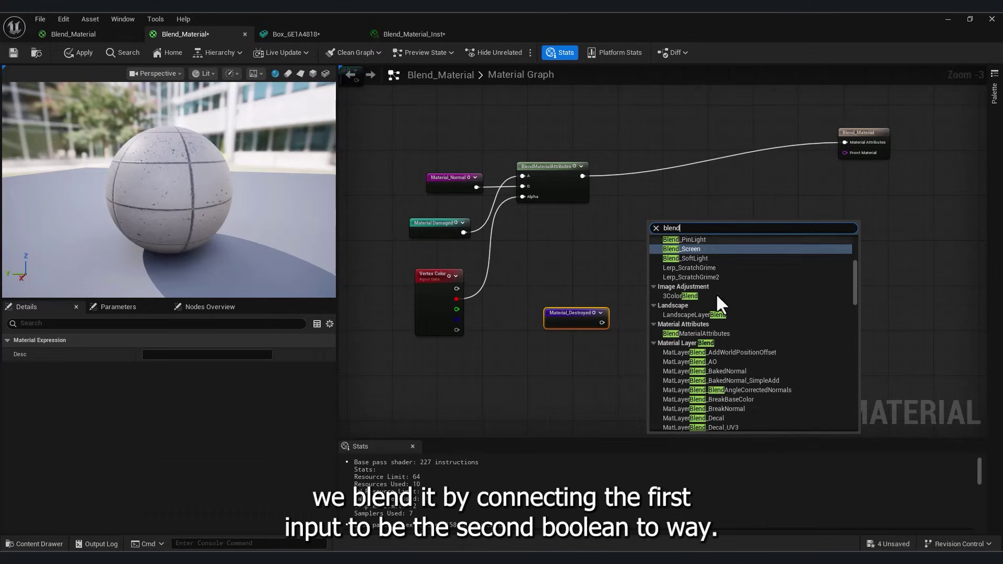
left_click(691, 334)
scroll(642, 222, "up", 1)
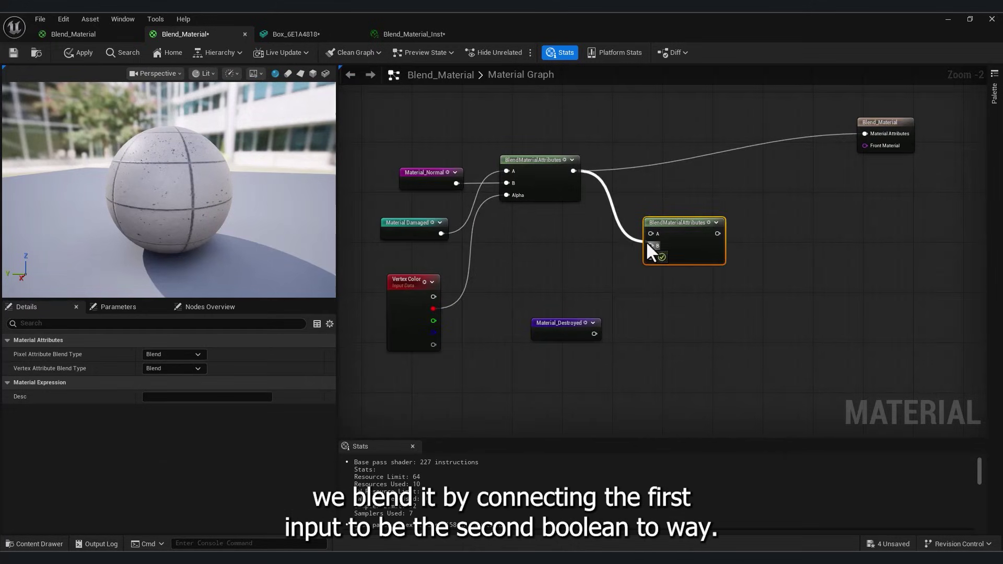
Use Vertex Color's green channel as the second blend's Alpha and connect that blend to the Material Attributes output
left_click_drag(428, 177, 396, 159)
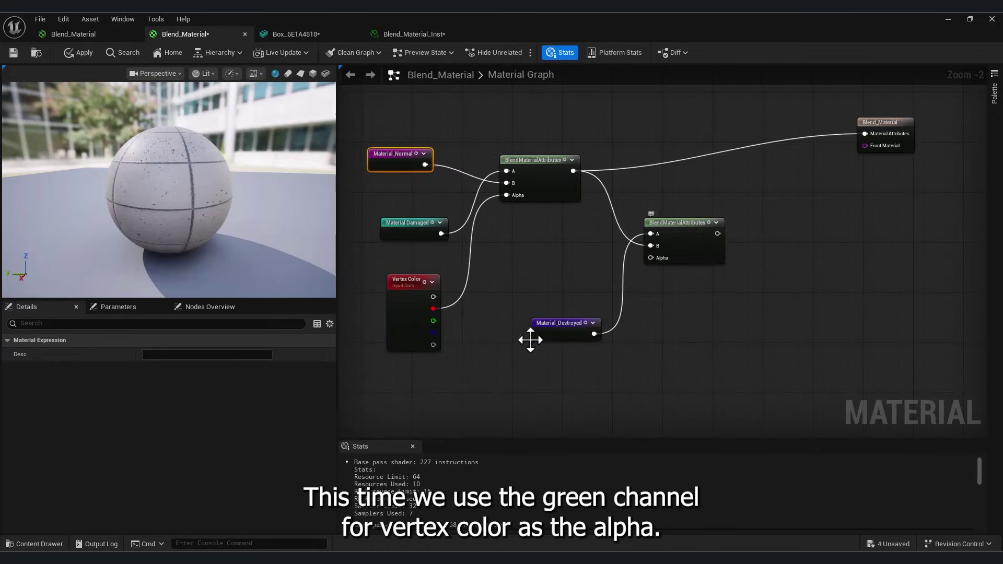
left_click_drag(433, 321, 663, 259)
right_click_drag(797, 278, 694, 336)
left_click_drag(615, 292, 763, 192)
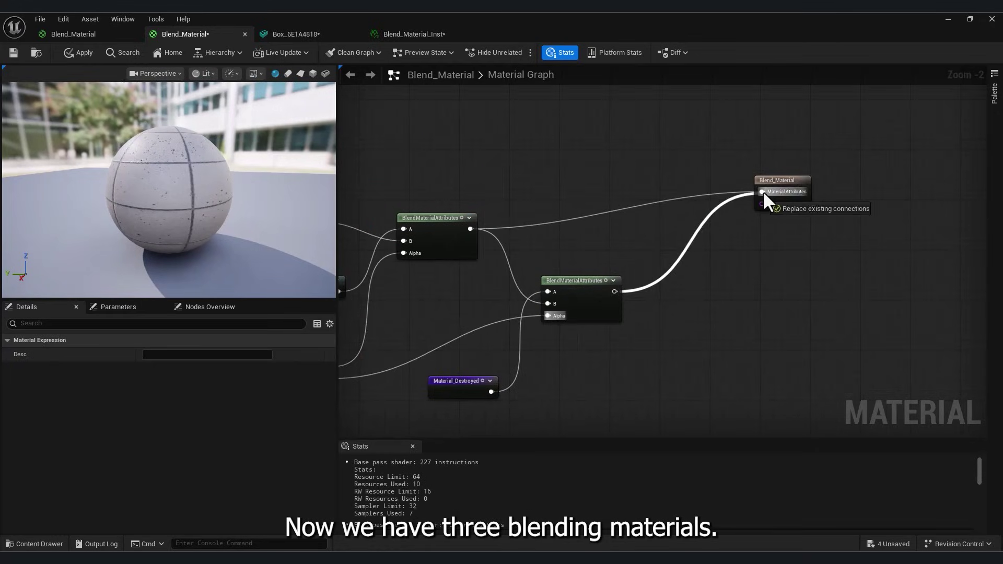
Save the Blend_Material changes and return to the city level
left_click(13, 52)
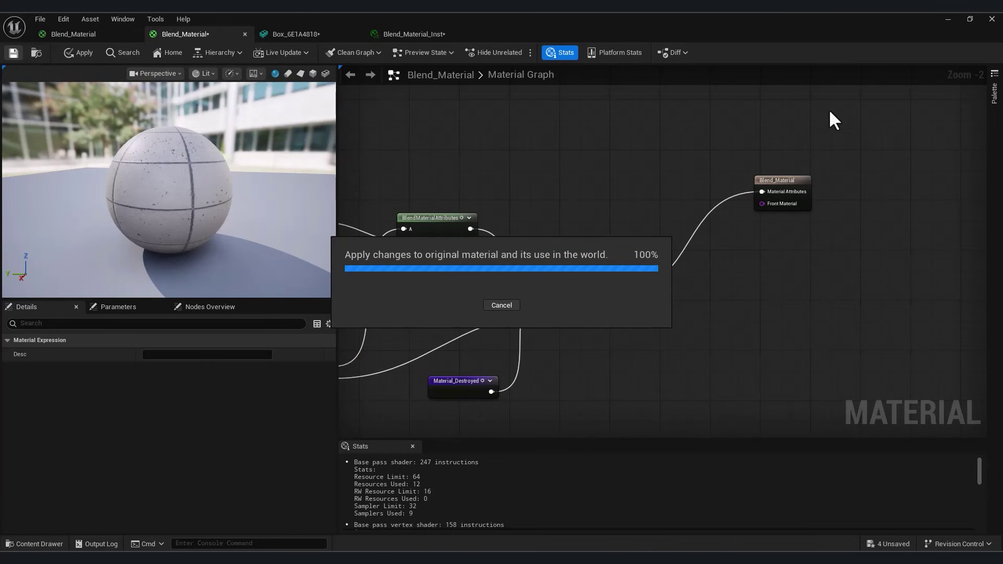
left_click(949, 19)
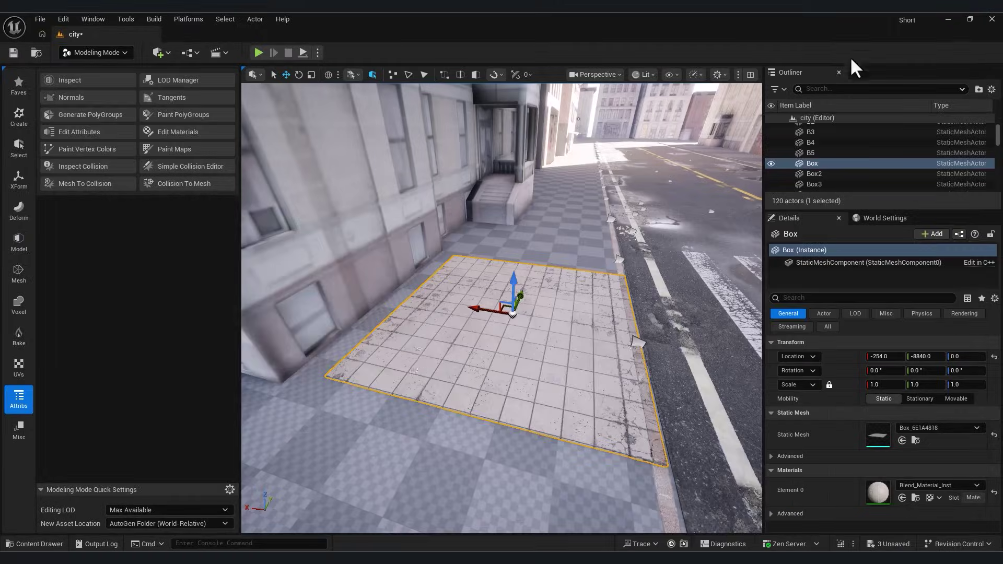
Paint black into only the green vertex-color channel across the middle of the sidewalk box and accept the painting
left_click(89, 149)
left_click(146, 135)
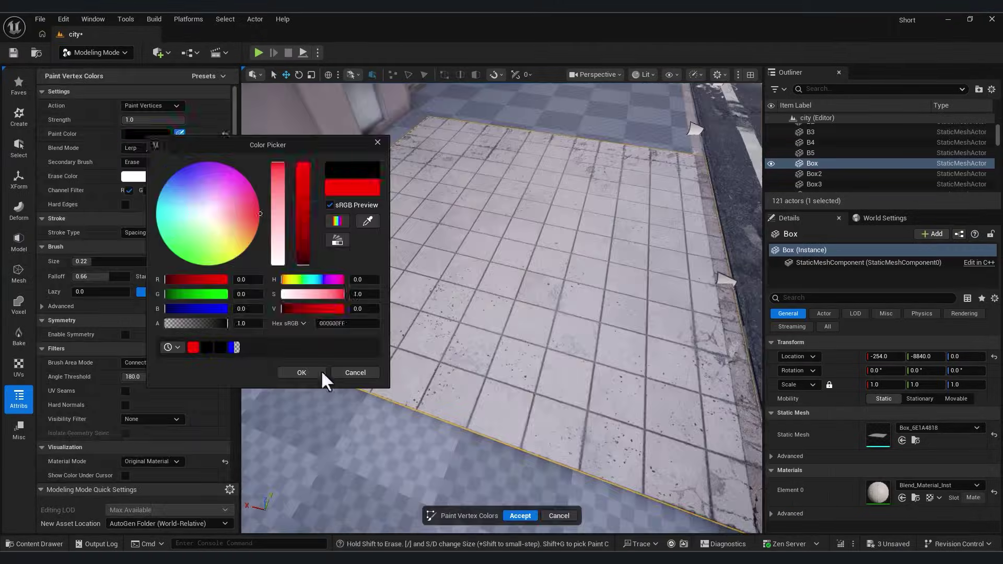
left_click(320, 374)
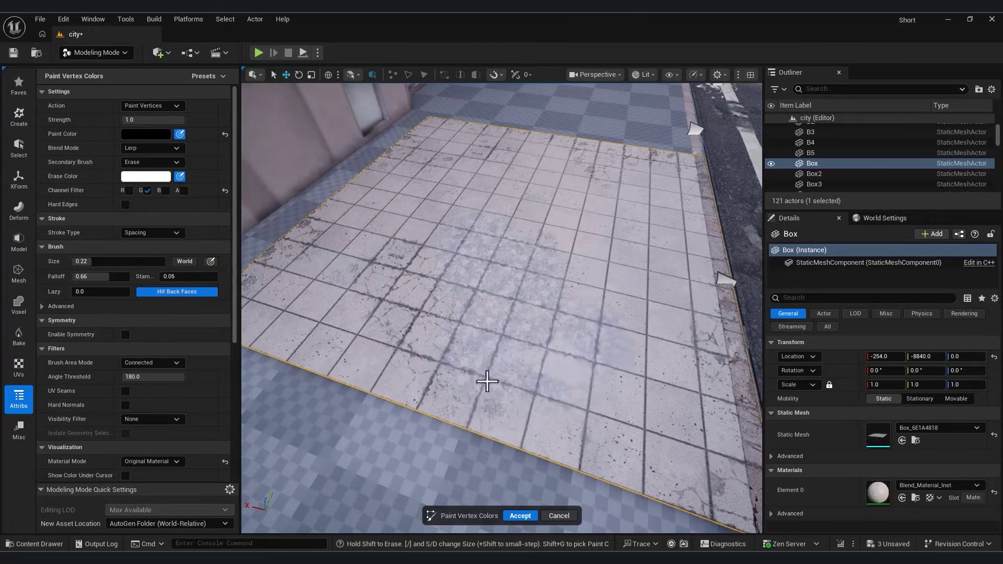
mouse_move(613, 291)
right_mouse_down()
mouse_move(554, 256)
mouse_move(613, 291)
right_mouse_up()
scroll(613, 291, "up", 3)
left_click(526, 515)
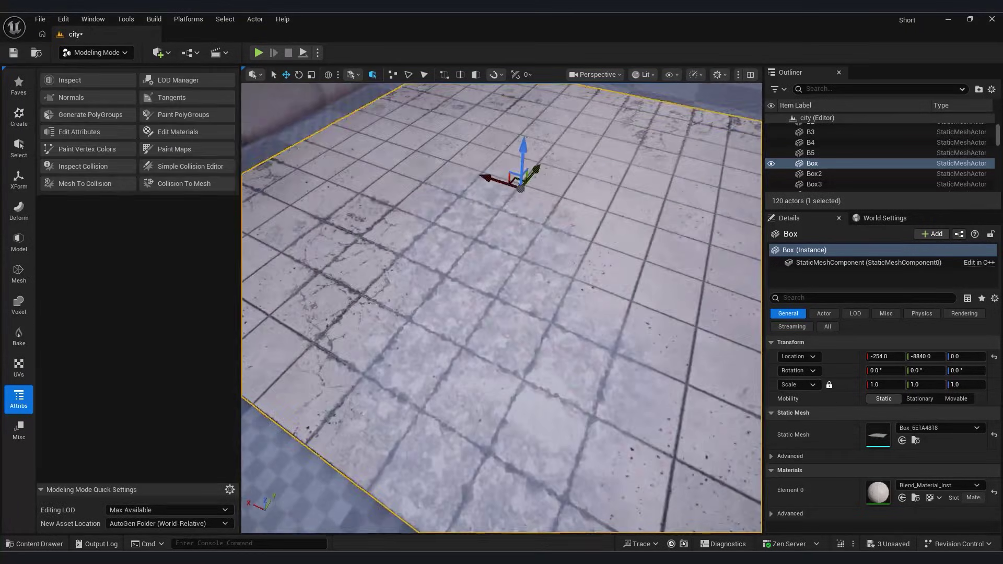
Open Blend_Material_Inst in a window beside the level view and expand its Destroyed parameter group
right_click_drag(385, 355, 434, 293)
key("ctrl+space")
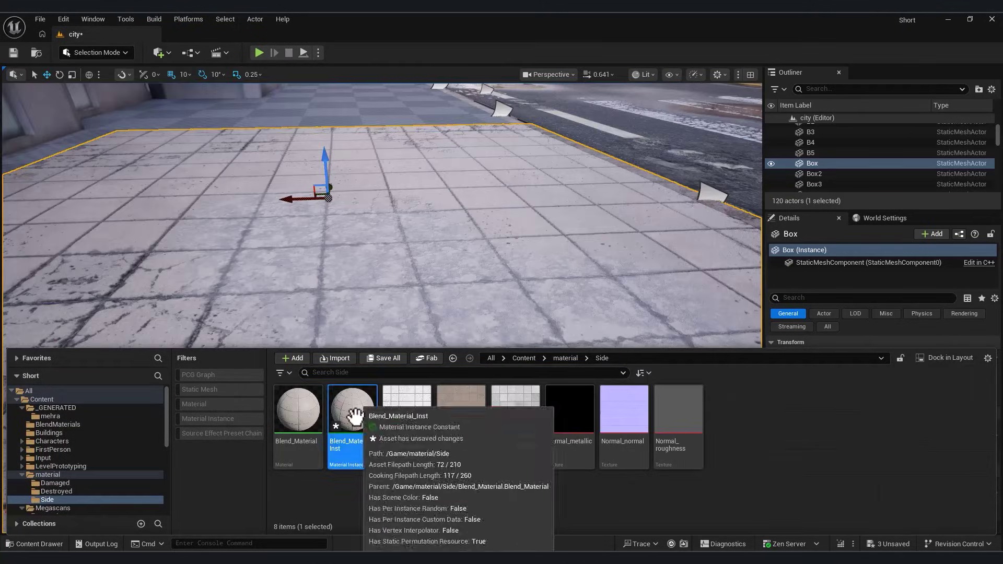
double_click(351, 410)
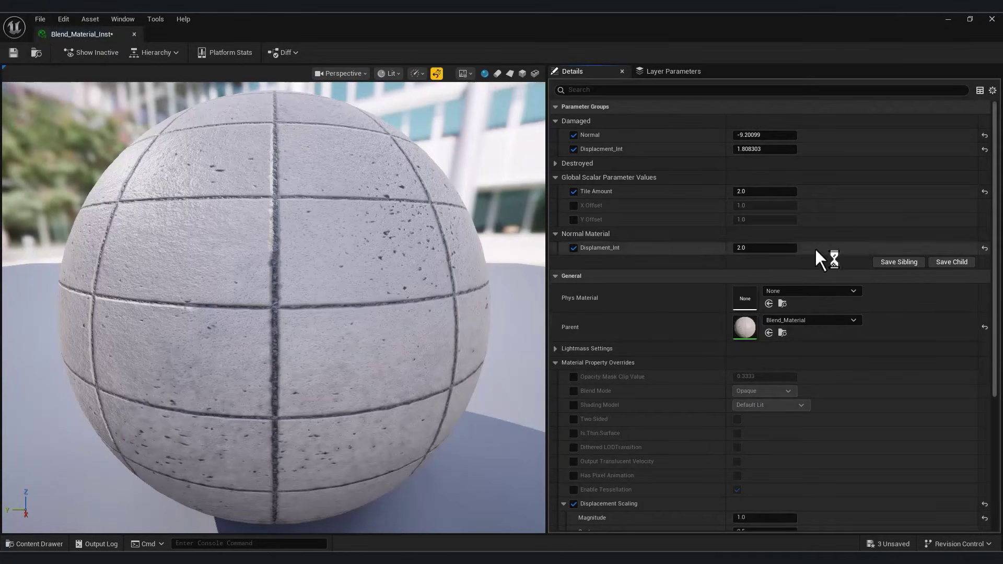
left_click(562, 163)
left_click(969, 19)
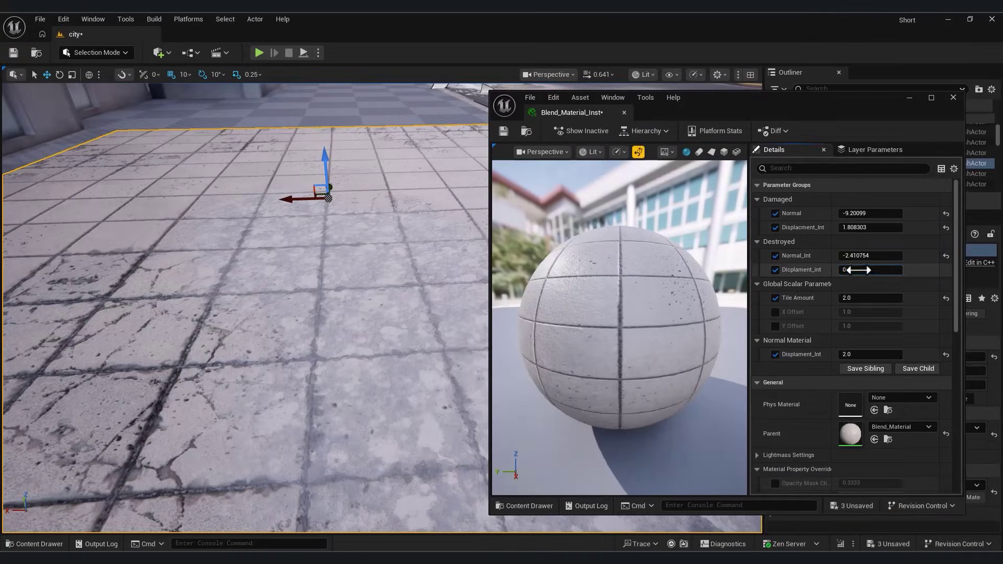
Adjust the Destroyed group's Displament_int by eye while viewing the painted sidewalk surface up close
right_click_drag(389, 342, 361, 334)
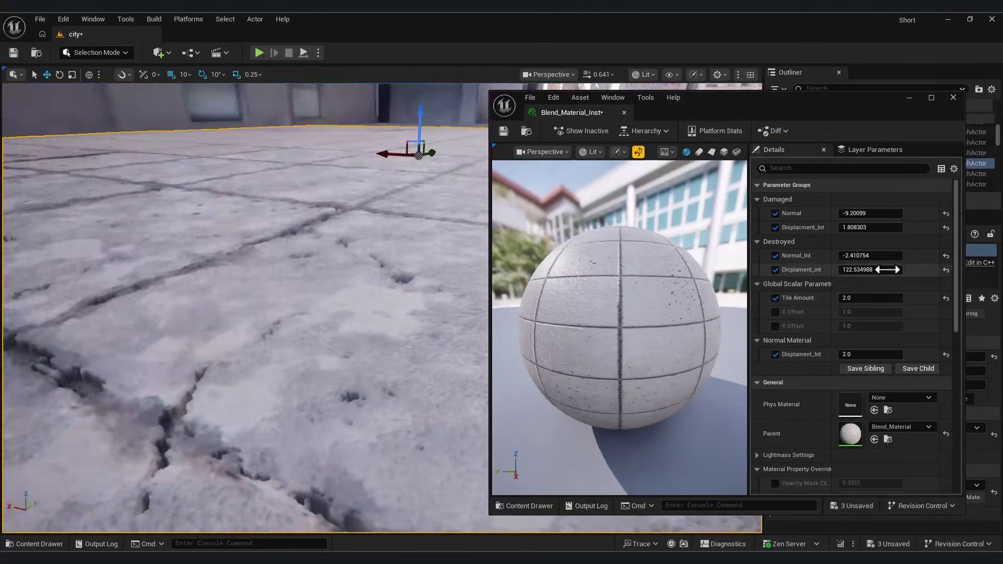
left_click_drag(870, 270, 841, 270)
mouse_move(365, 324)
right_mouse_down()
mouse_move(293, 345)
mouse_move(356, 340)
right_mouse_up()
left_click_drag(860, 270, 874, 256)
right_click_drag(376, 292, 313, 297)
right_click_drag(261, 112, 250, 102)
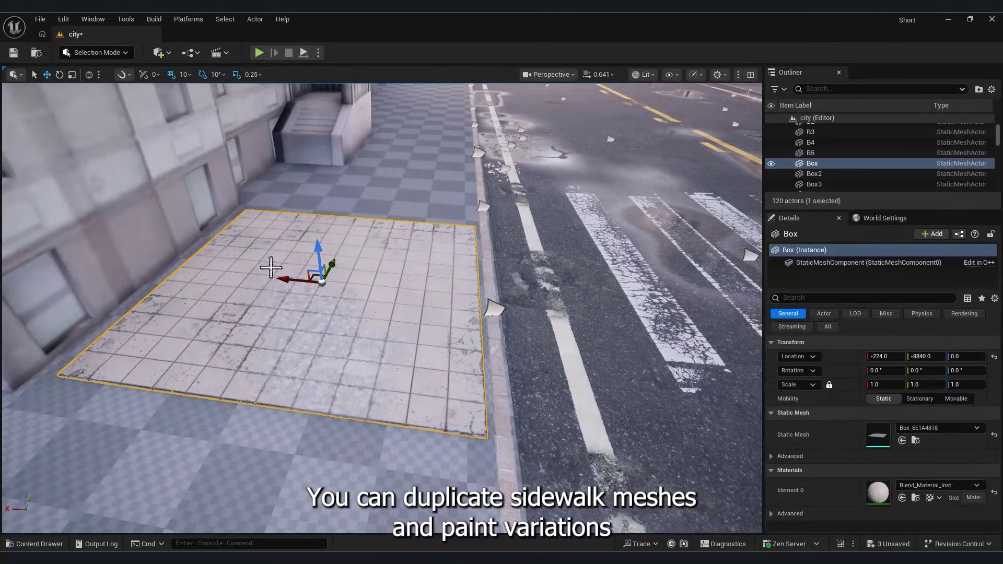
Replace the painted box with a new box, entering 650 for width and depth, placed on the sidewalk beside the building
key("Delete")
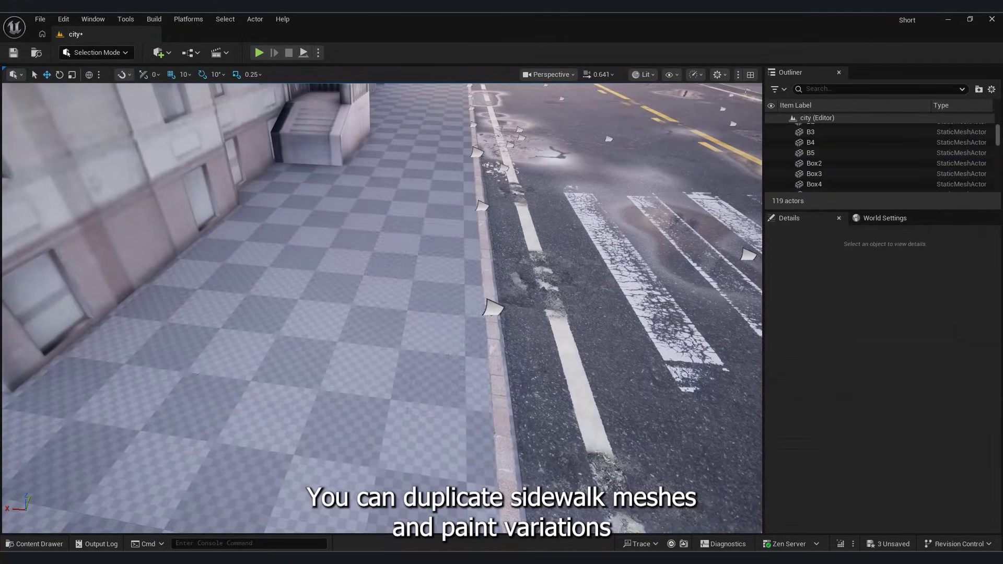
left_click(100, 54)
left_click(102, 114)
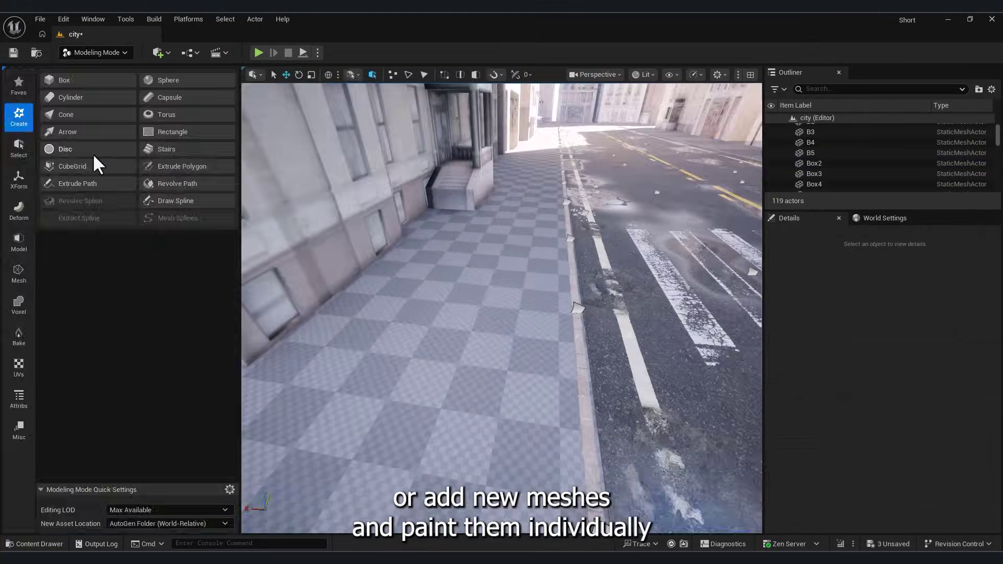
left_click(88, 93)
left_click(145, 134)
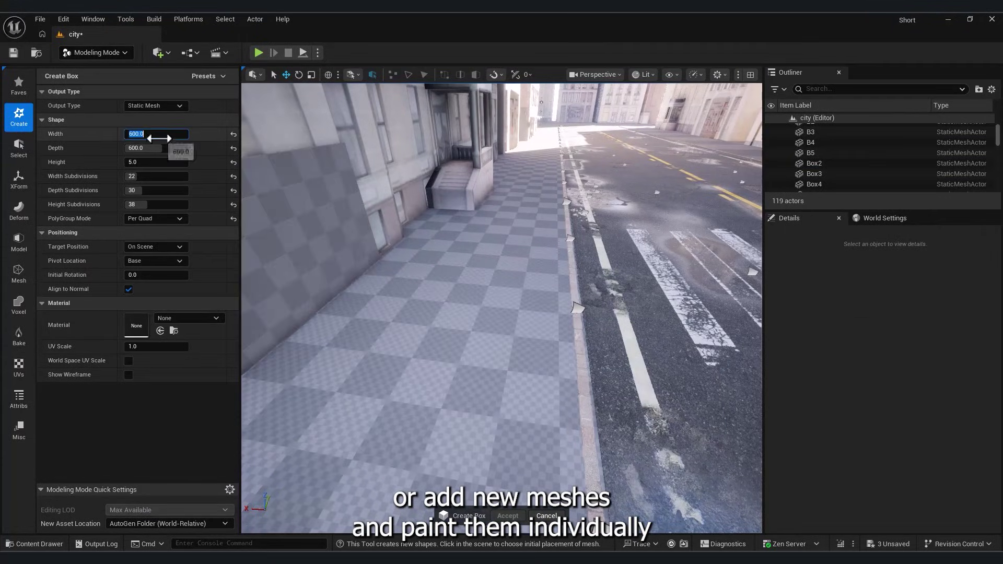
left_click(138, 146)
type("650")
key("Return")
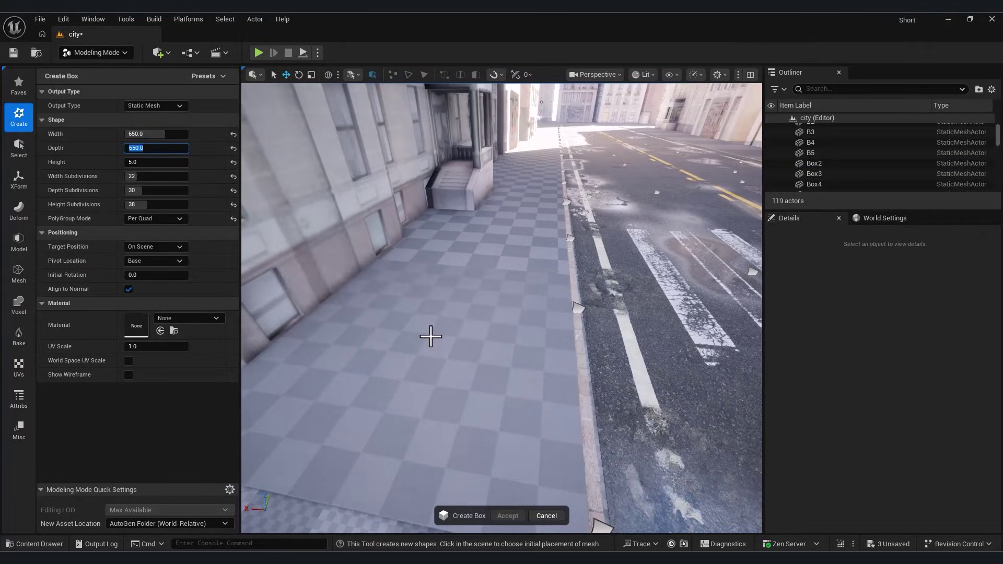
left_click(435, 337)
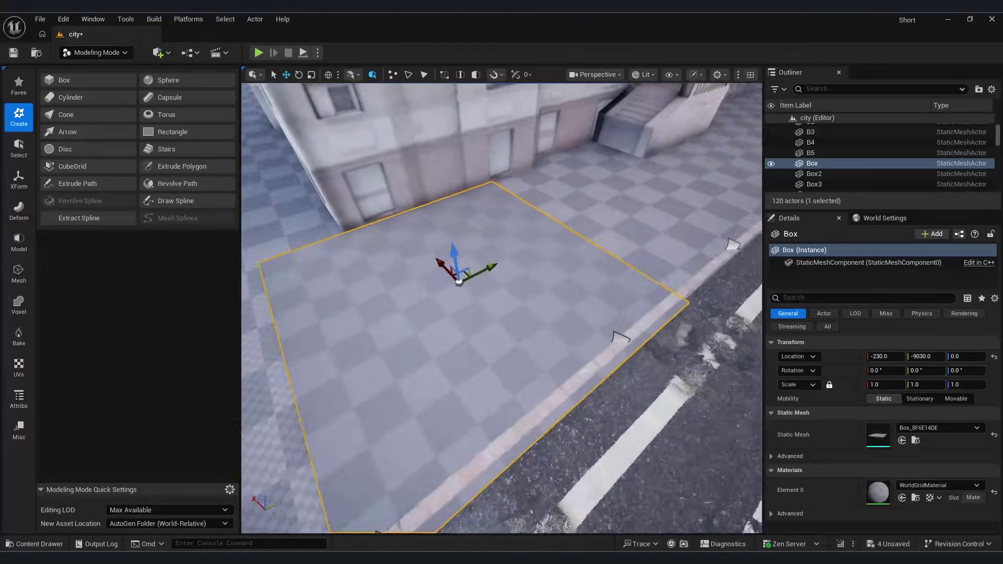
Move the new box along X to -210 so it lines up with the curb, and switch to Selection mode
right_click_drag(496, 337, 479, 321)
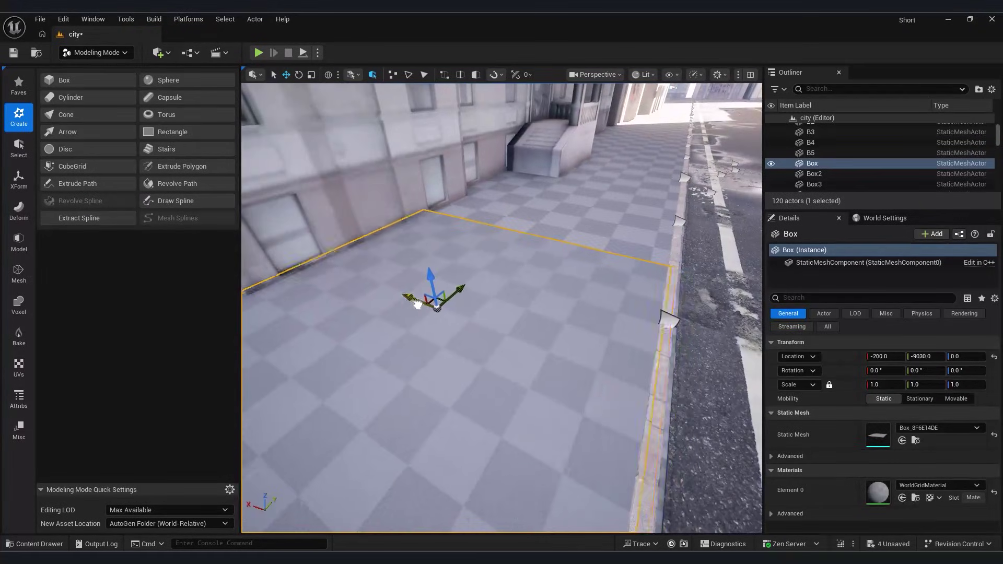
left_click_drag(419, 305, 422, 306)
right_click_drag(422, 306, 402, 238)
key("shift+1")
right_click_drag(441, 289, 410, 270)
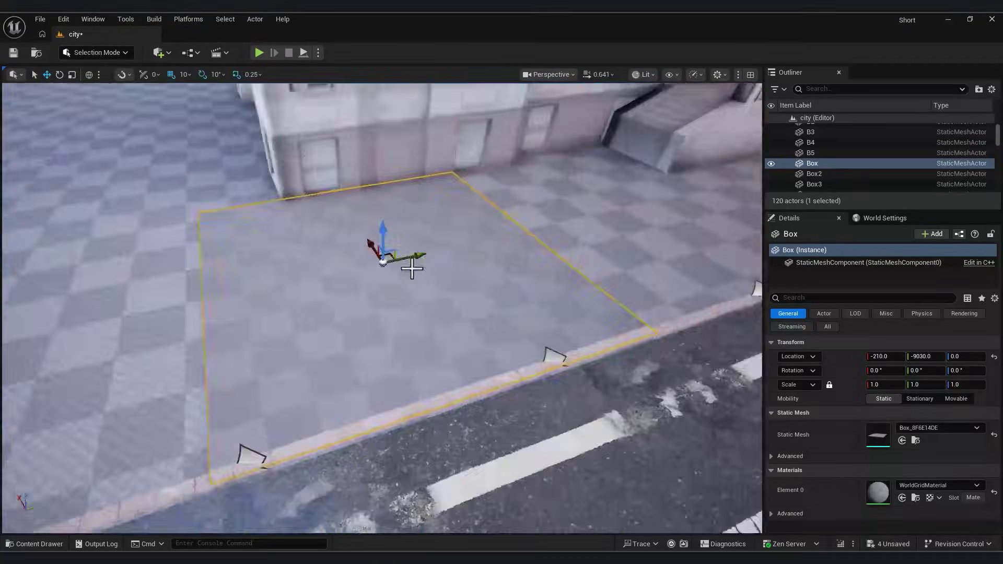
right_click_drag(494, 252, 462, 254)
Assign Blend_Material_Inst to the new sidewalk box
left_click(64, 541)
key("ctrl+space")
left_click(902, 498)
right_click_drag(470, 293, 444, 313)
Duplicate the sidewalk box and move the copy along Y to -8140, beside the original
right_click_drag(346, 334, 346, 311)
key("ctrl+d")
left_click_drag(309, 322, 551, 311)
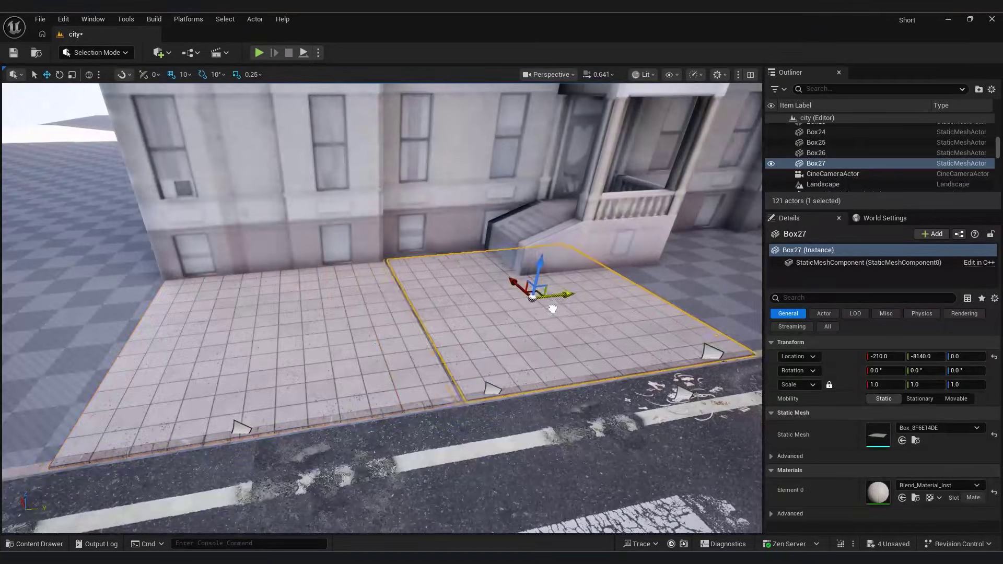
right_click_drag(542, 316, 545, 330)
Duplicate the existing sidewalk boxes further and move the copies along Y to extend the row past the entrance stairs
left_click(472, 384)
right_click_drag(473, 384, 460, 418)
left_click(460, 433)
left_click(470, 313)
left_click(323, 292, "shift")
mouse_move(324, 292)
right_mouse_down()
mouse_move(303, 297)
mouse_move(335, 295)
right_mouse_up()
key("ctrl+d")
left_click_drag(167, 260, 587, 305)
mouse_move(587, 305)
right_mouse_down()
mouse_move(569, 308)
mouse_move(601, 308)
right_mouse_up()
Select all eight sidewalk boxes, duplicate them and move the copies along Y to continue the row down the street
left_click(209, 313, "shift")
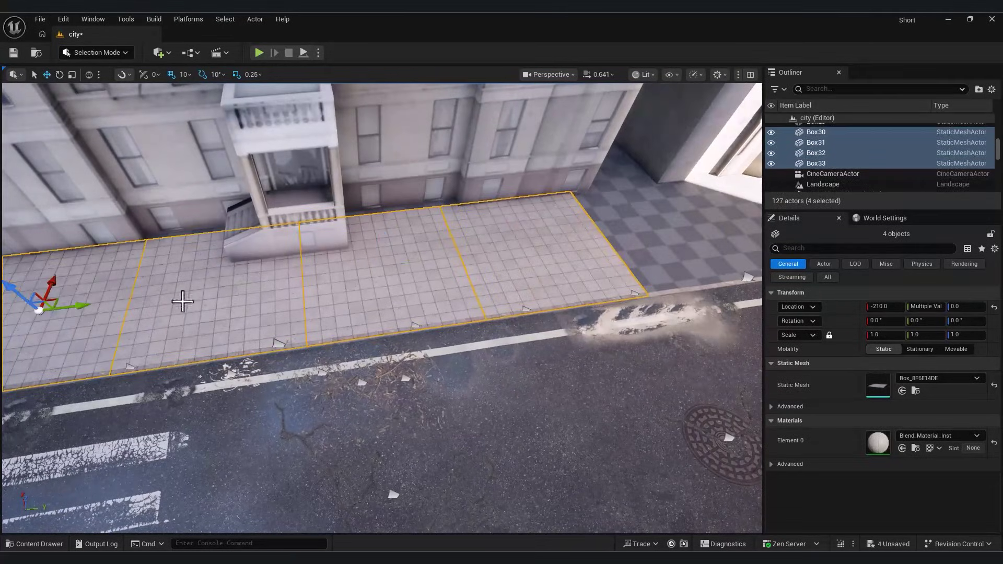
left_click(568, 275, "shift")
right_click_drag(568, 274, 522, 261)
left_click(371, 271, "shift")
left_click(261, 277, "shift")
left_click(146, 277, "shift")
right_click_drag(147, 276, 220, 292)
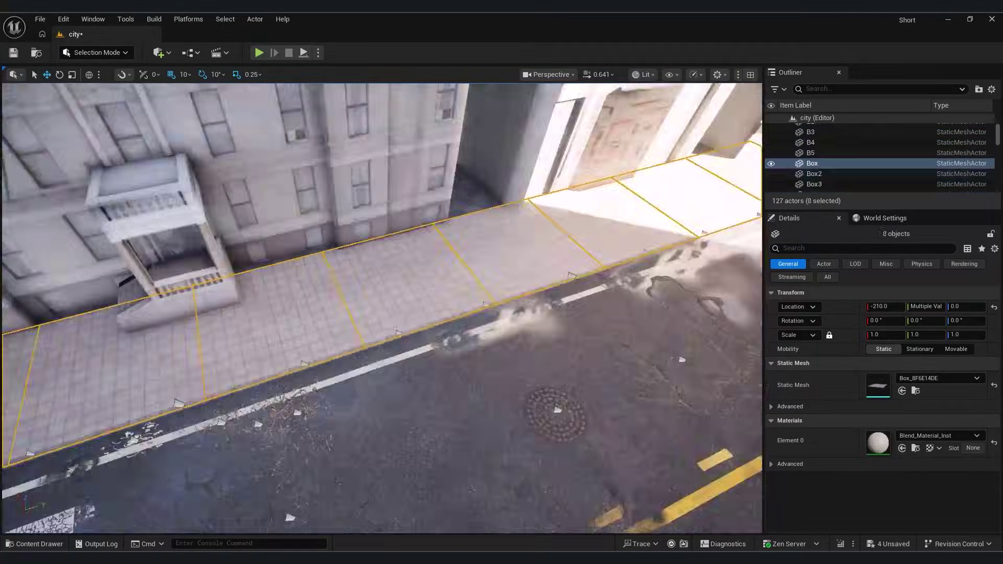
key("ctrl+d")
left_click_drag(203, 283, 527, 314)
right_click_drag(527, 313, 585, 298)
left_click_drag(268, 258, 496, 264)
mouse_move(496, 264)
right_mouse_down()
mouse_move(528, 256)
mouse_move(502, 261)
right_mouse_up()
left_click_drag(522, 222, 661, 229)
right_click_drag(661, 228, 679, 222)
left_click_drag(569, 203, 595, 205)
right_click_drag(596, 204, 517, 198)
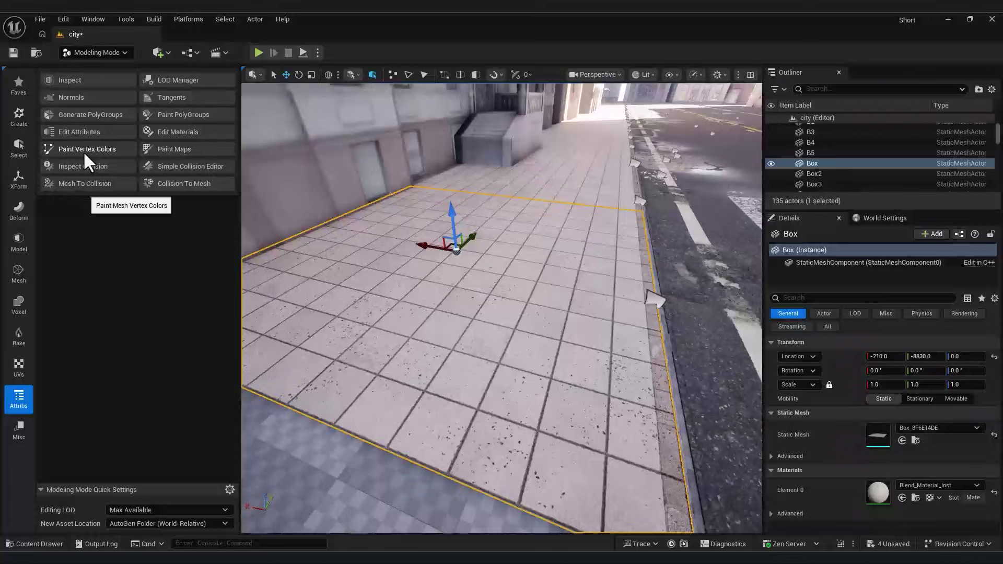
Paint black patches on the first sidewalk box in the red and green vertex-color channels, then cracks in red only
left_click(85, 155)
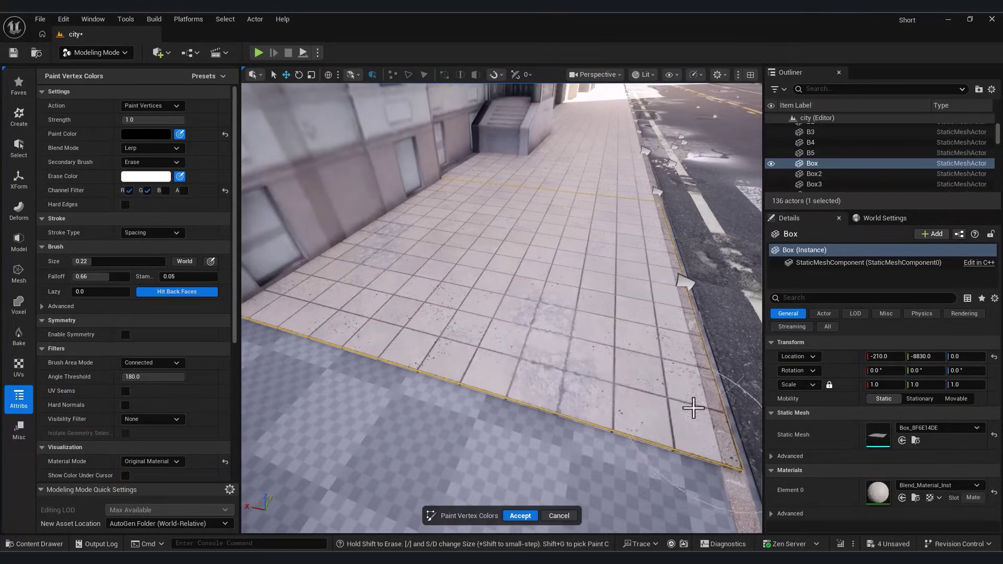
left_click_drag(685, 391, 678, 338)
key("d")
right_click_drag(679, 338, 701, 242)
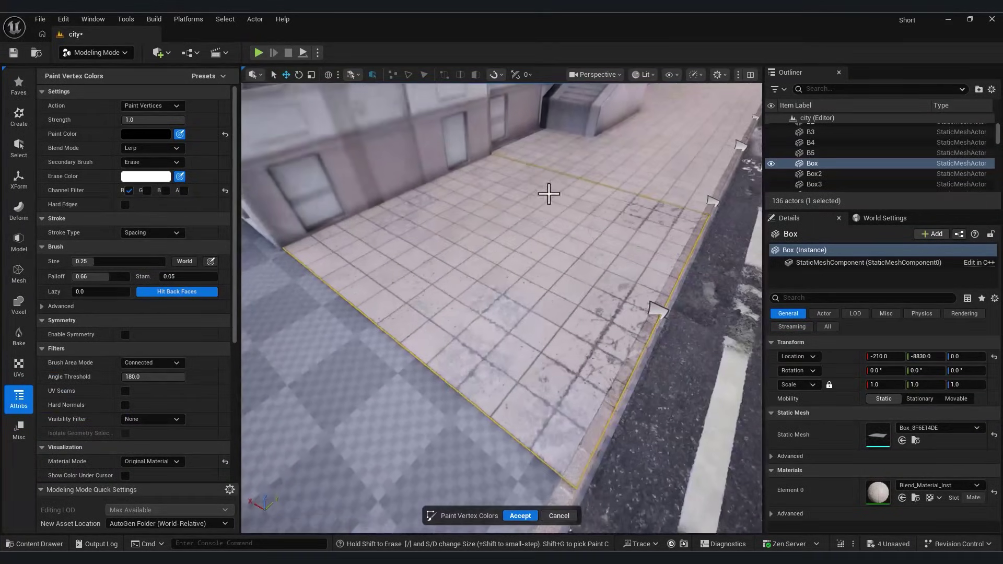
right_click_drag(480, 366, 408, 363)
Delete the duplicated sidewalk box in front of the first entrance stairs
left_click(96, 53)
left_click(100, 71)
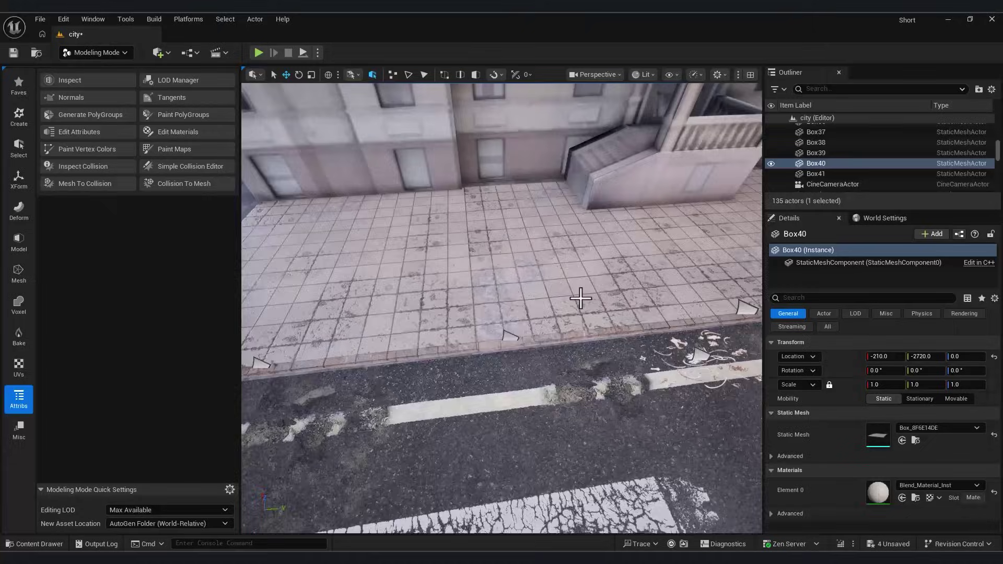
right_click_drag(577, 297, 470, 292)
left_click(522, 339)
left_click(470, 349)
right_click_drag(674, 513, 702, 426)
left_click(39, 543)
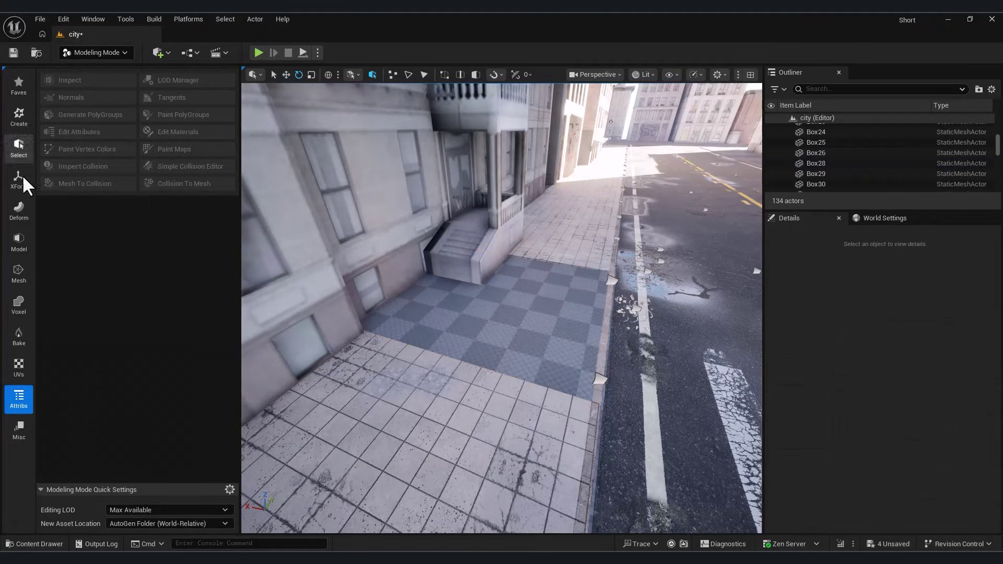
Create a separate box 680 wide, 680 deep and 5 high in the sidewalk gap by the stairs
left_click(18, 116)
left_click(62, 80)
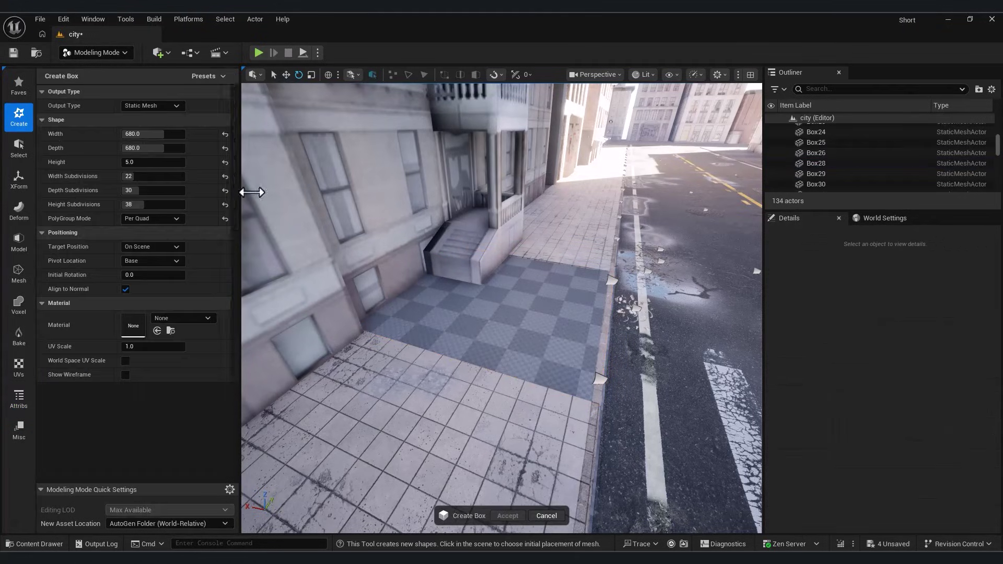
left_click(503, 296)
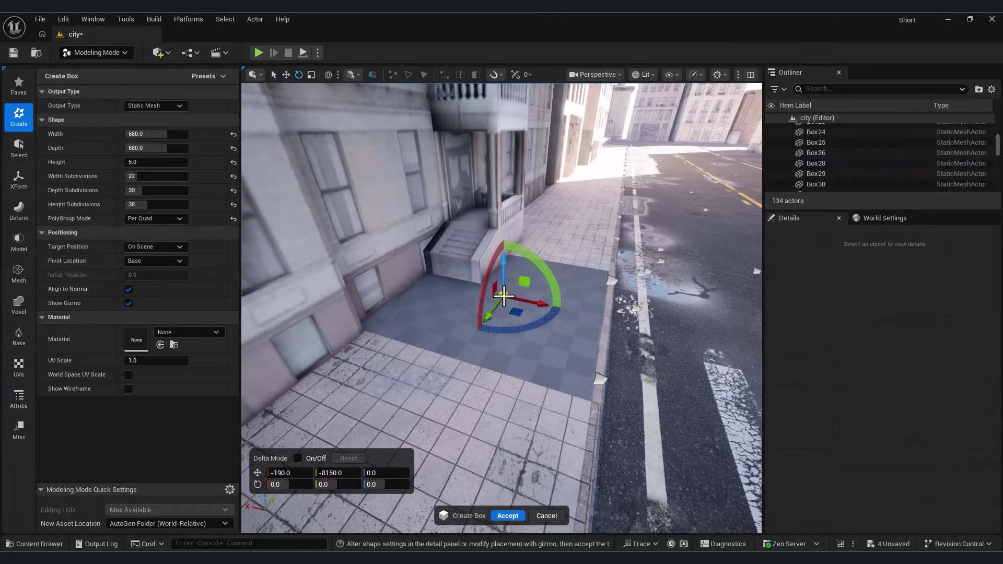
left_click(504, 516)
Move the gap-filling box along X to -210 to align it with the neighbouring sidewalk boxes
scroll(547, 305, "up", 2)
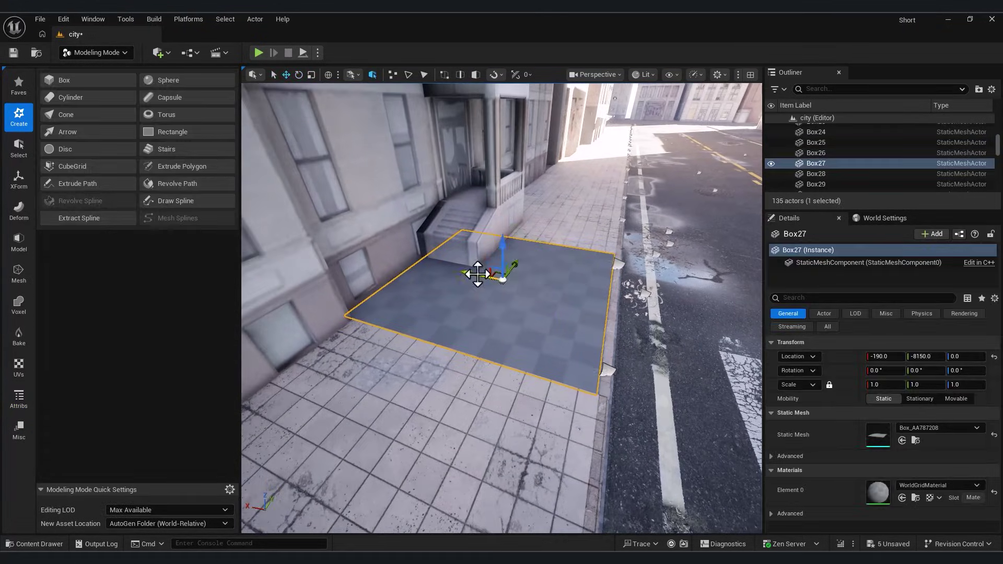
right_click_drag(530, 300, 470, 302)
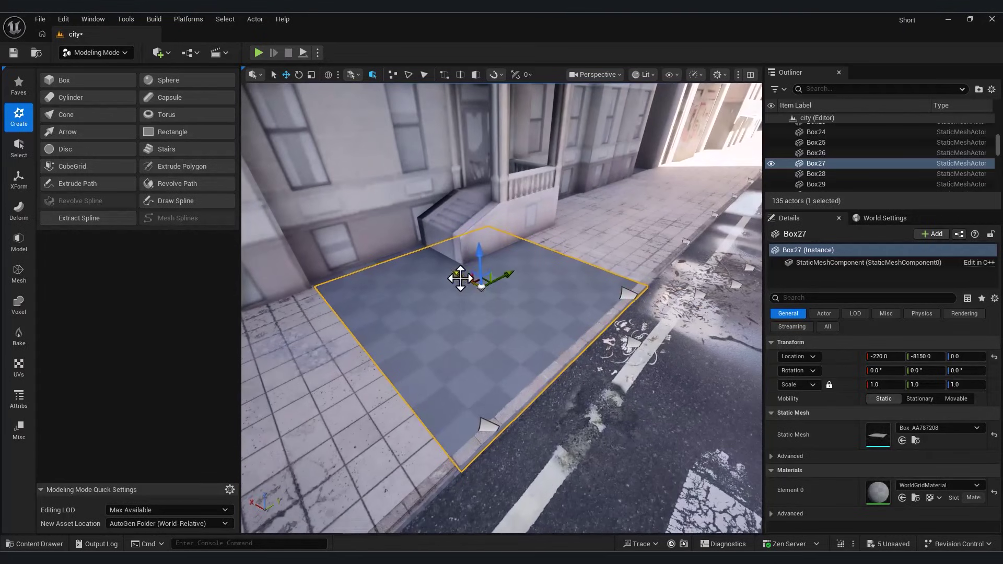
left_click(416, 337)
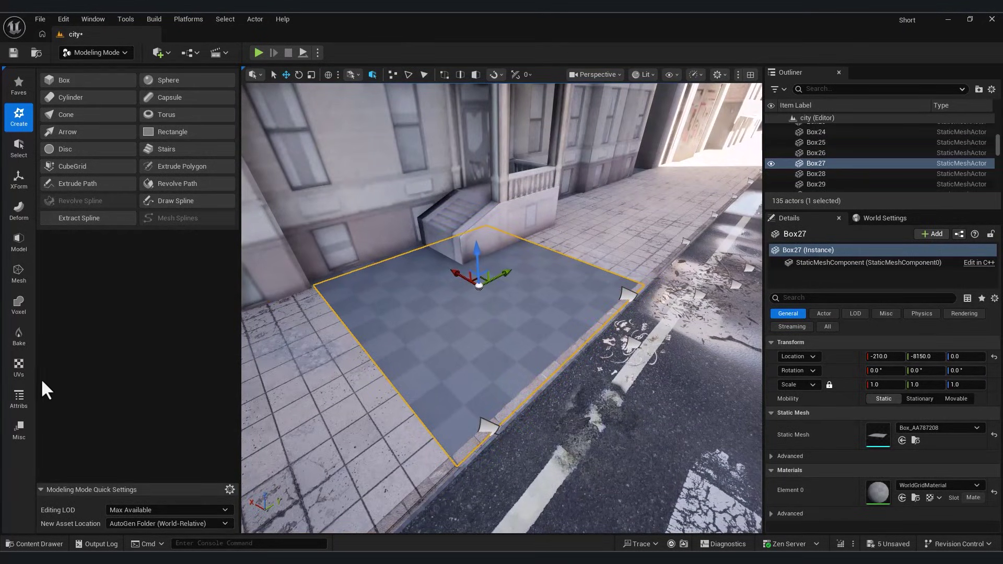
left_click(20, 398)
left_click(104, 152)
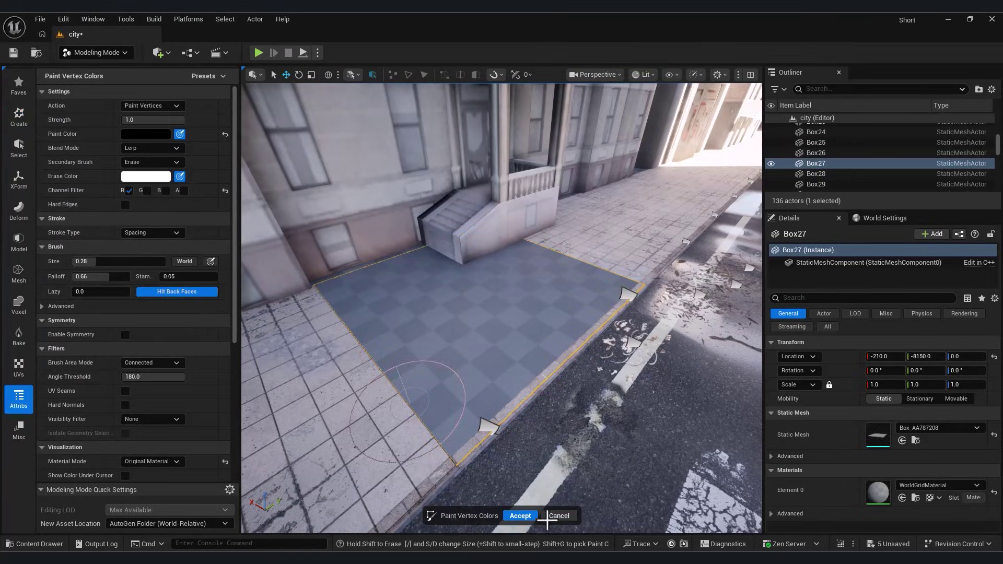
left_click(551, 517)
Assign Blend_Material_Inst from the Side folder to the gap-filling box
left_click(34, 543)
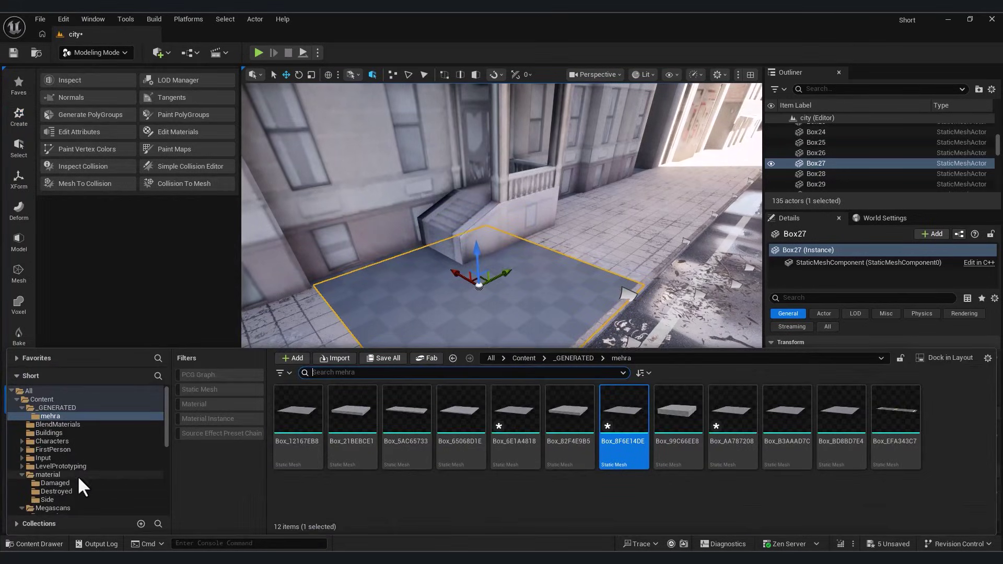
left_click(48, 499)
left_click(52, 542)
left_click(902, 496)
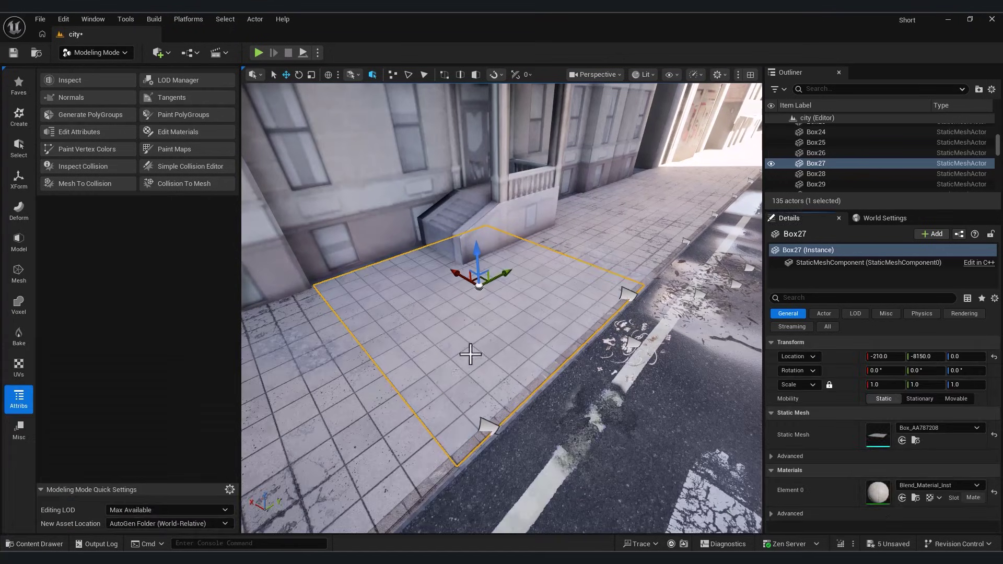
Paint damage with vertex colors on the gap-filling box by the stairs and accept the result
right_click_drag(443, 363, 214, 301)
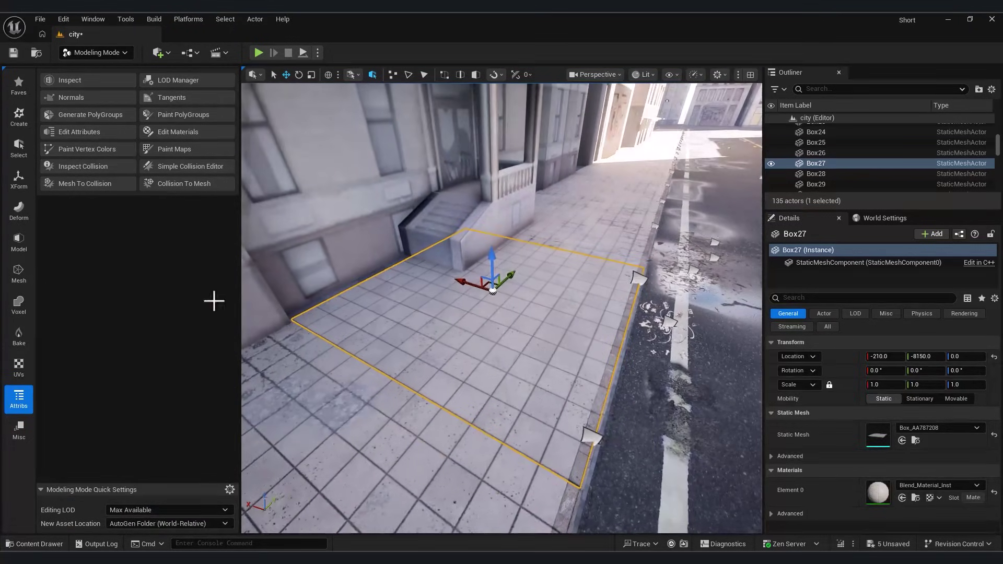
left_click(81, 148)
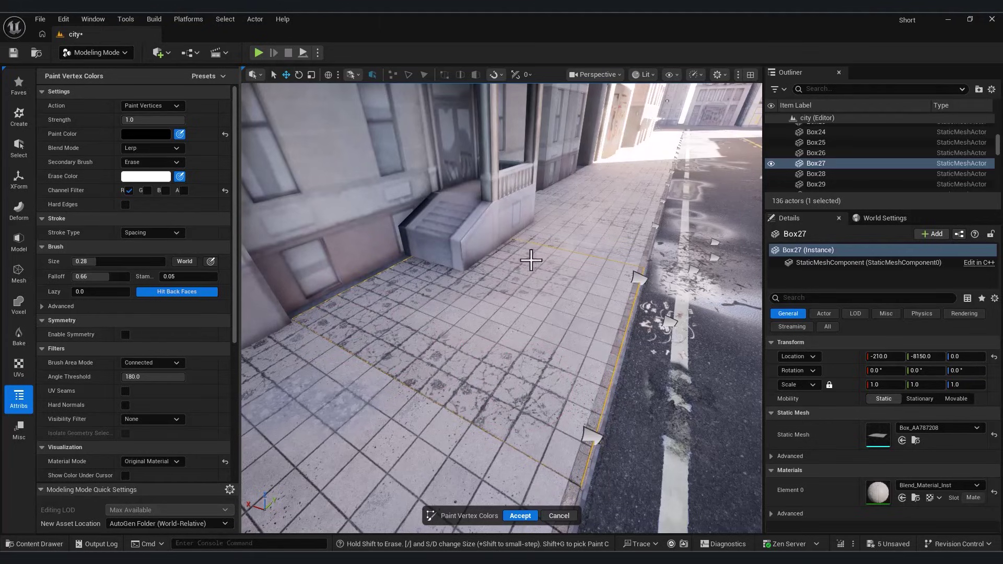
mouse_move(557, 294)
right_mouse_down()
mouse_move(538, 306)
mouse_move(557, 293)
right_mouse_up()
key("w")
right_click_drag(637, 262, 397, 384)
left_click(520, 515)
mouse_move(447, 320)
right_mouse_down()
mouse_move(470, 256)
mouse_move(385, 283)
right_mouse_up()
left_click(385, 284)
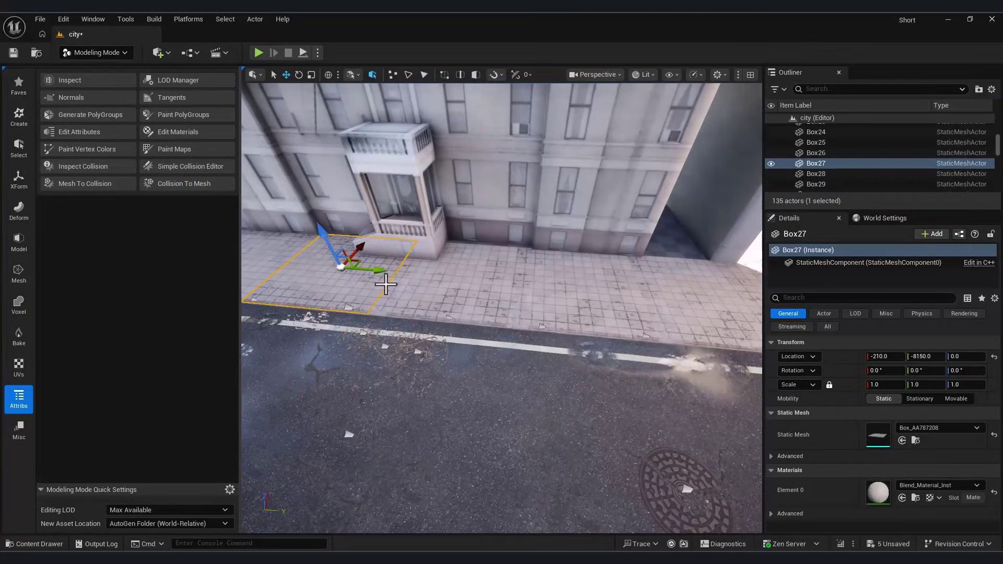
Replace a box farther along the sidewalk with a duplicate of the painted box at Y -6800
left_click(600, 305)
key("Delete")
left_click(355, 286)
left_click_drag(365, 270, 617, 312, "alt")
left_click(621, 376)
Rotate the duplicated painted box around its vertical axis to vary the damage pattern
right_click_drag(622, 376, 504, 322)
left_click(505, 323)
key("e")
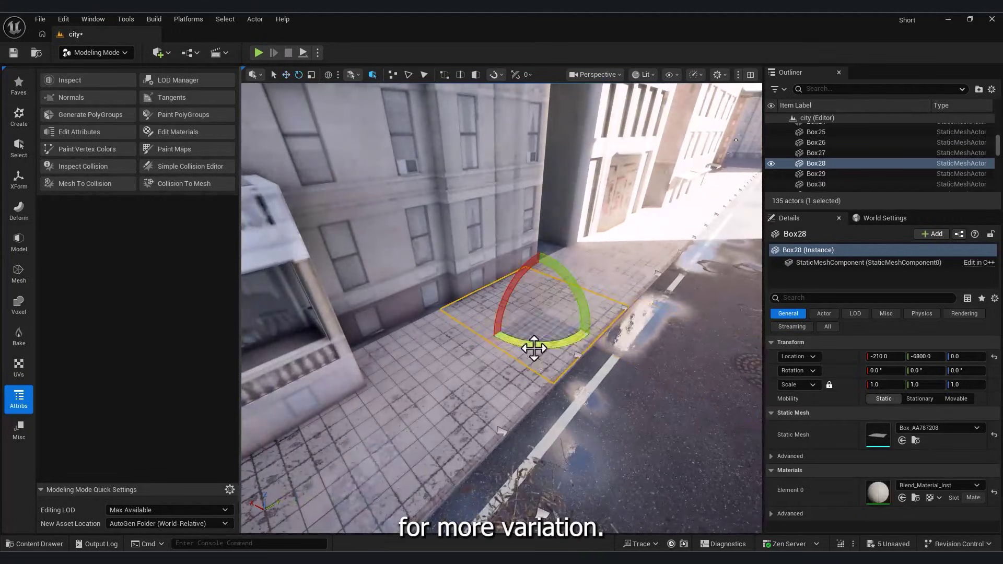
mouse_move(539, 345)
left_mouse_down()
mouse_move(572, 353)
mouse_move(526, 343)
left_mouse_up()
left_click(616, 410)
right_click_drag(616, 410, 652, 350)
Open the painted box's mesh Box_AA787208 in the static mesh editor, save it and close the editor
right_click_drag(555, 393, 504, 300)
left_click(504, 299)
left_click(915, 440)
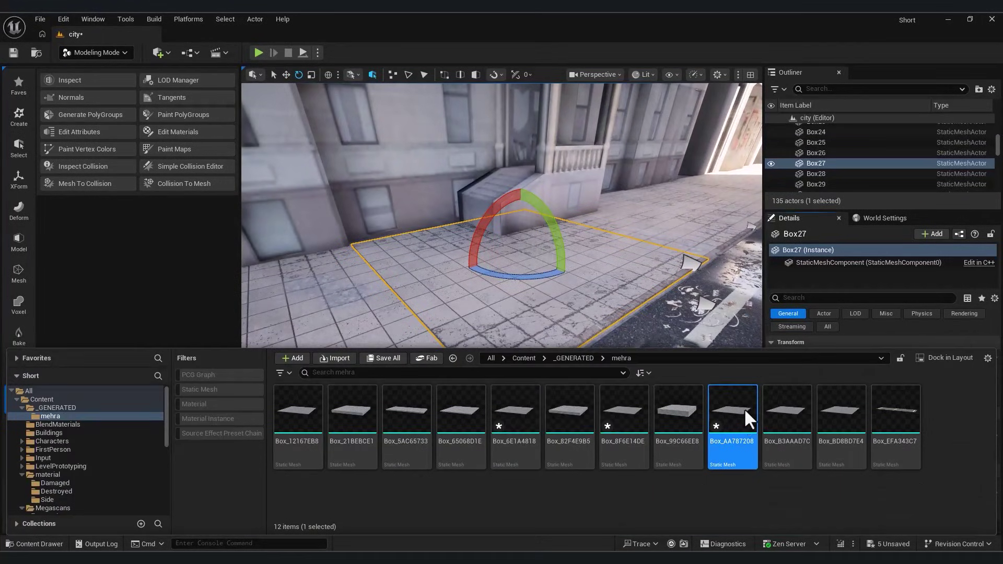
double_click(740, 412)
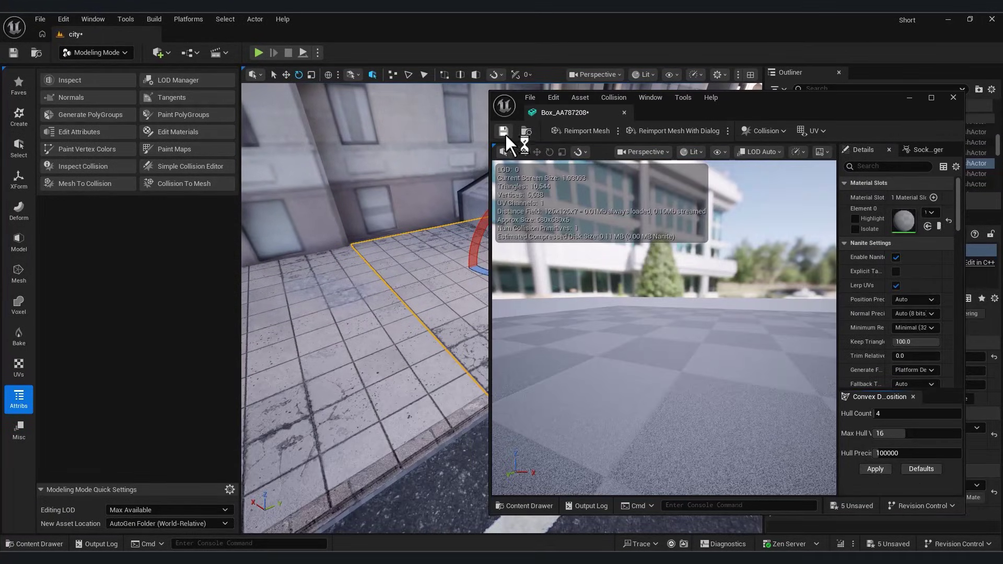
left_click(953, 98)
left_click(584, 311)
left_click(952, 97)
left_click(523, 313)
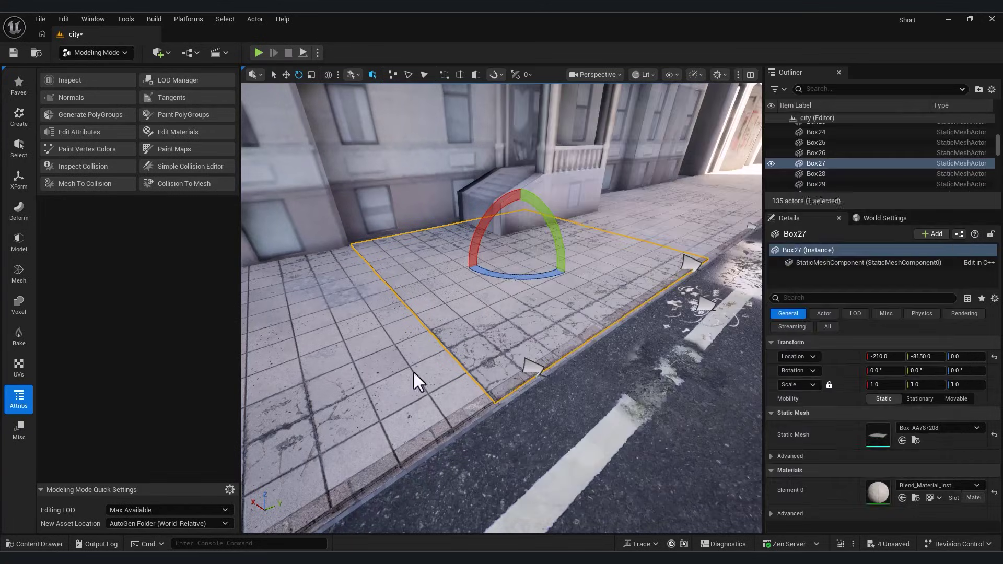
Open the asset actions of the Box_AA787208 mesh in the generated assets folder
left_click(49, 540)
right_click(739, 412)
mouse_move(847, 189)
left_click(928, 191)
right_click_drag(555, 277, 617, 272)
left_click(624, 327)
mouse_move(625, 327)
right_mouse_down()
mouse_move(650, 271)
mouse_move(634, 271)
mouse_move(609, 308)
mouse_move(598, 297)
mouse_move(619, 275)
mouse_move(621, 287)
mouse_move(614, 277)
mouse_move(564, 292)
mouse_move(485, 274)
right_mouse_up()
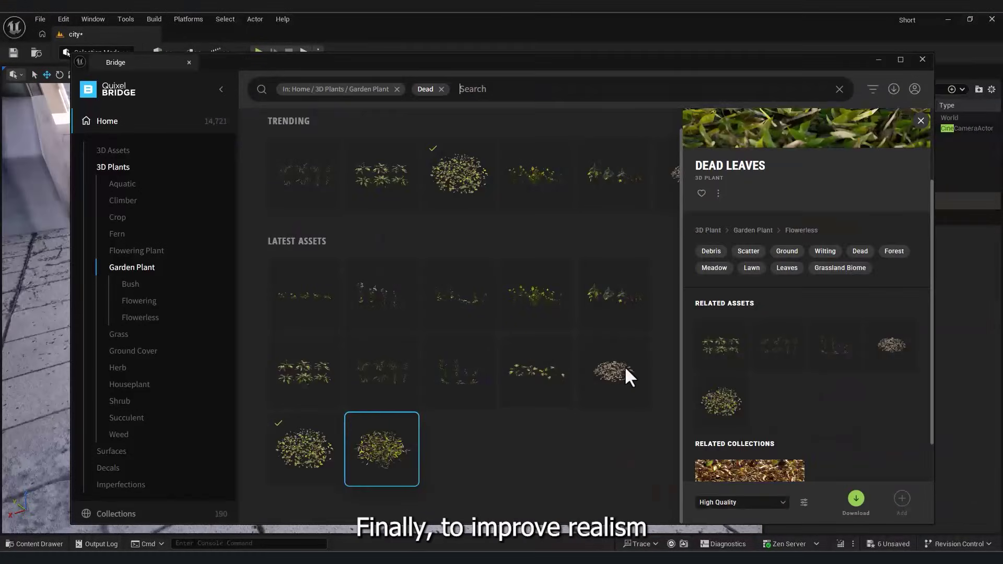
Switch to Quixel Bridge, download the brown Dead Leaves plant and add the already downloaded Dead Leaves to the project
left_click(625, 365)
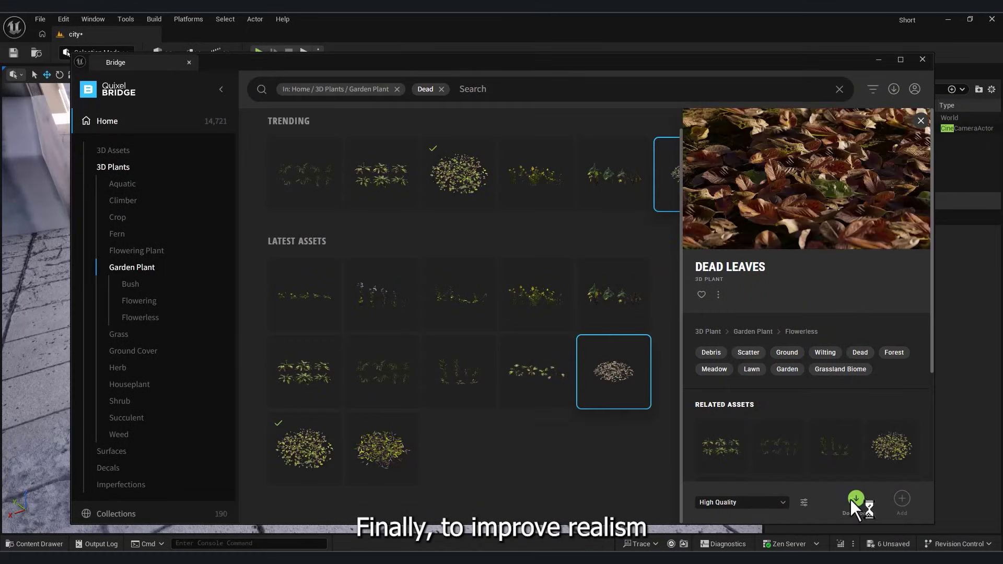
left_click(304, 448)
left_click(902, 499)
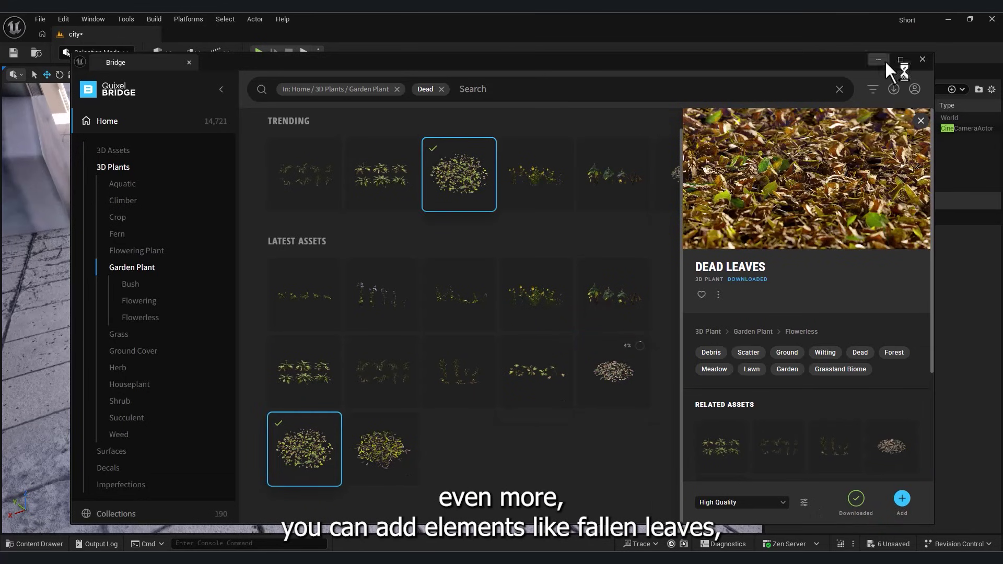
left_click(884, 61)
Place the S_Dead_Leaves_rbtnZ_Var1_lod0 cluster on the sidewalk near the curb at -470, -8340, 0
left_click_drag(378, 249, 306, 287)
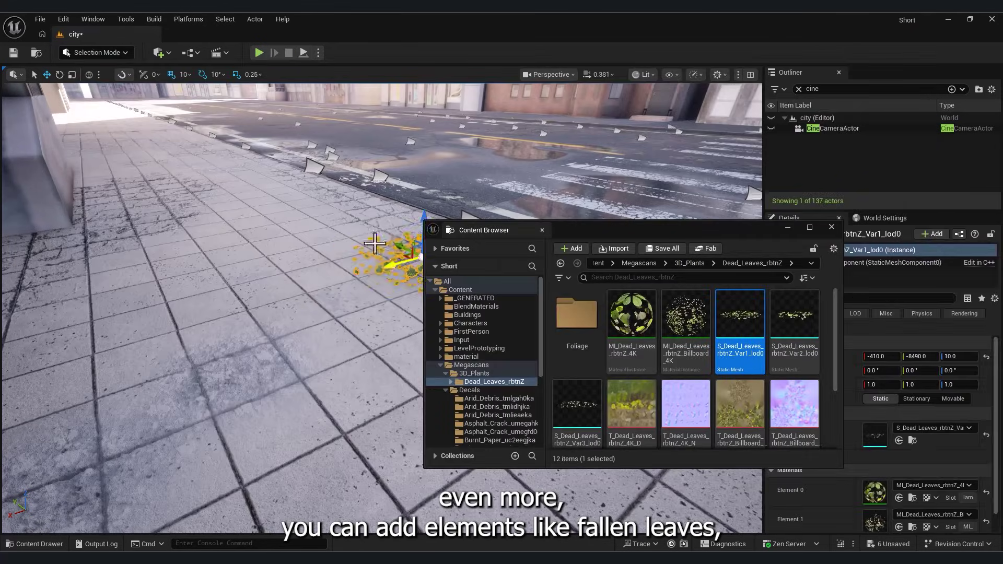
right_click_drag(382, 244, 459, 243)
left_click_drag(243, 260, 169, 235)
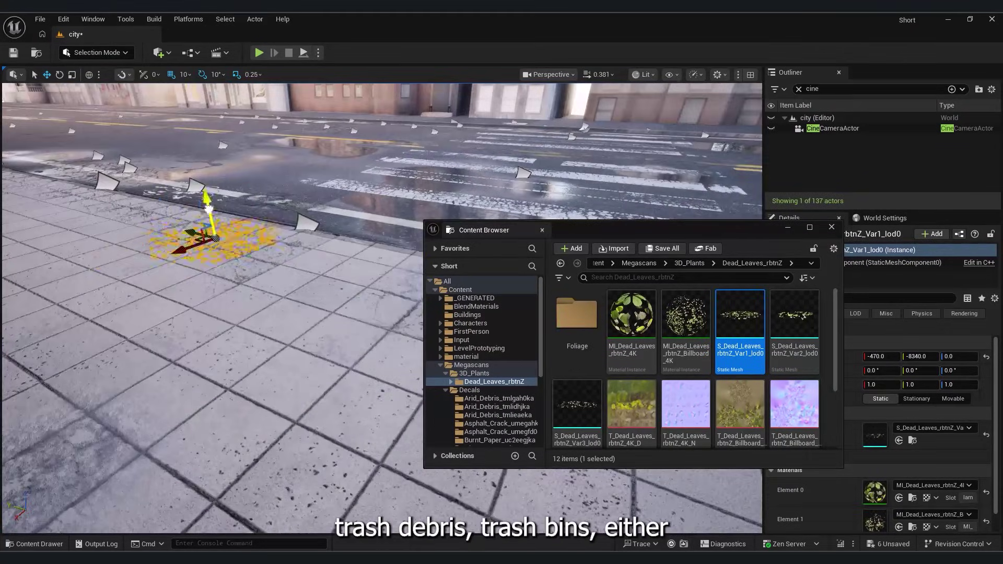
Add the S_Dead_Leaves_rbtnZ_Var2_lod0 cluster to the sidewalk beside the first leaves
left_click(251, 304)
key("w")
right_click_drag(251, 304, 252, 262)
key("s")
left_click_drag(802, 324, 347, 330)
right_click_drag(346, 314, 344, 312)
key("w")
left_click_drag(345, 303, 345, 282)
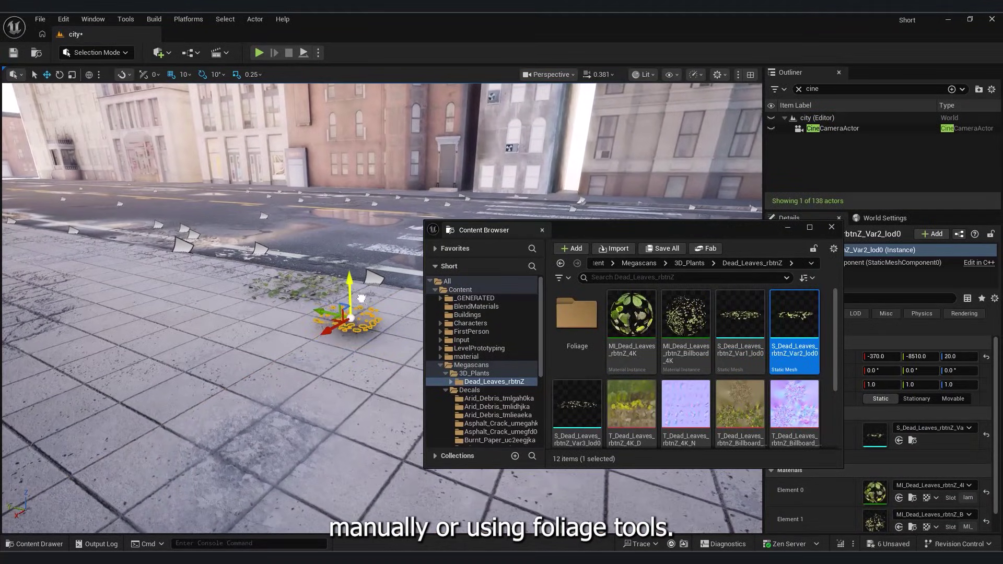
Scale the second leaf cluster to 1.5, rotate it 40° around Z and move it next to the first cluster
key("e")
scroll(351, 343, "up", 6)
key("w")
left_click_drag(135, 387, 138, 394)
right_click_drag(156, 389, 153, 410)
key("s")
left_click_drag(274, 339, 224, 243)
key("e")
left_click_drag(217, 263, 241, 214)
key("w")
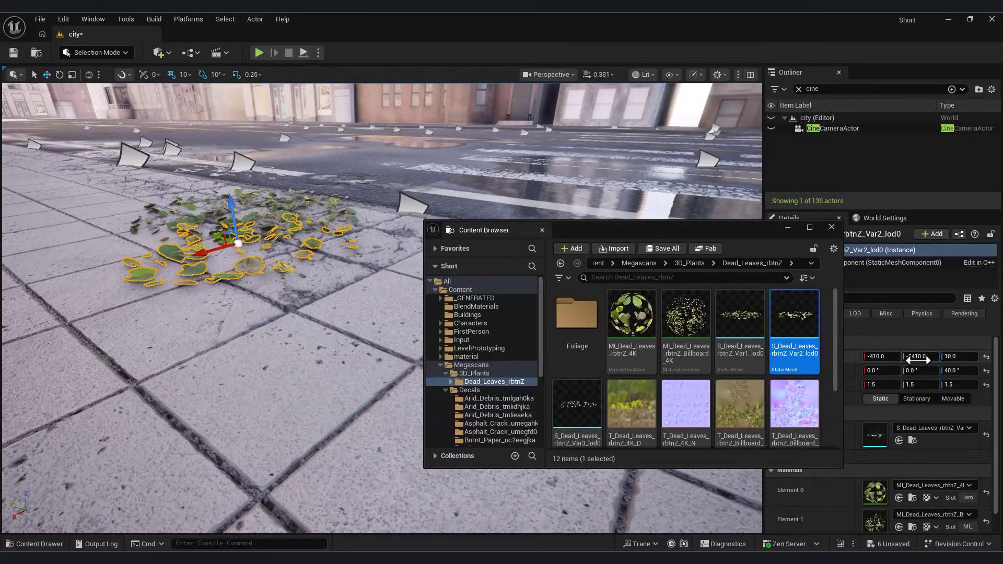
left_click_drag(917, 356, 944, 356)
View the scene through CineCameraActor and place the Trash_Can Var1 lid and Var2 body together in the sidewalk foreground
left_click(365, 308)
left_click(562, 77)
left_click(538, 138)
left_click(403, 168)
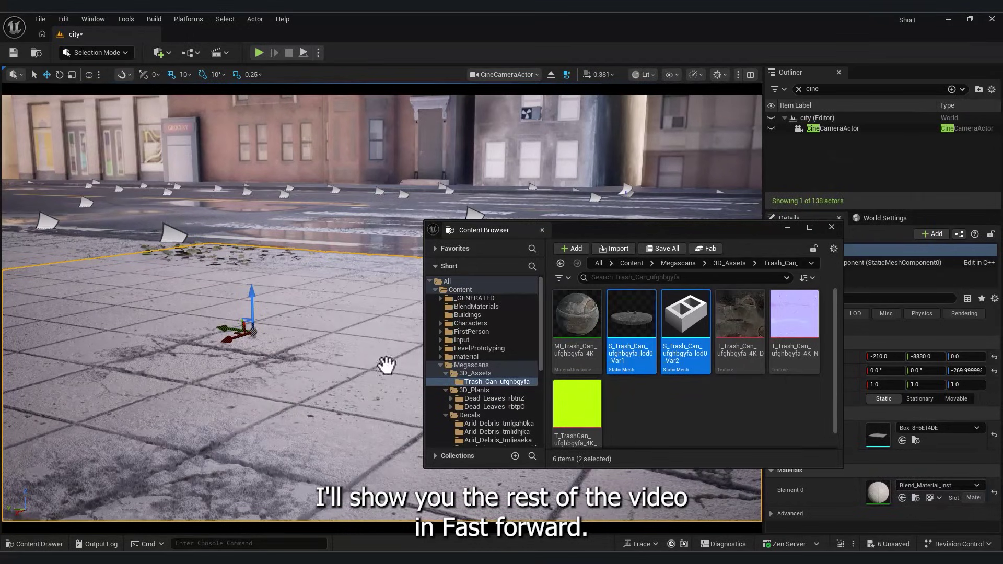
left_click_drag(139, 349, 155, 400)
left_click_drag(156, 390, 90, 374)
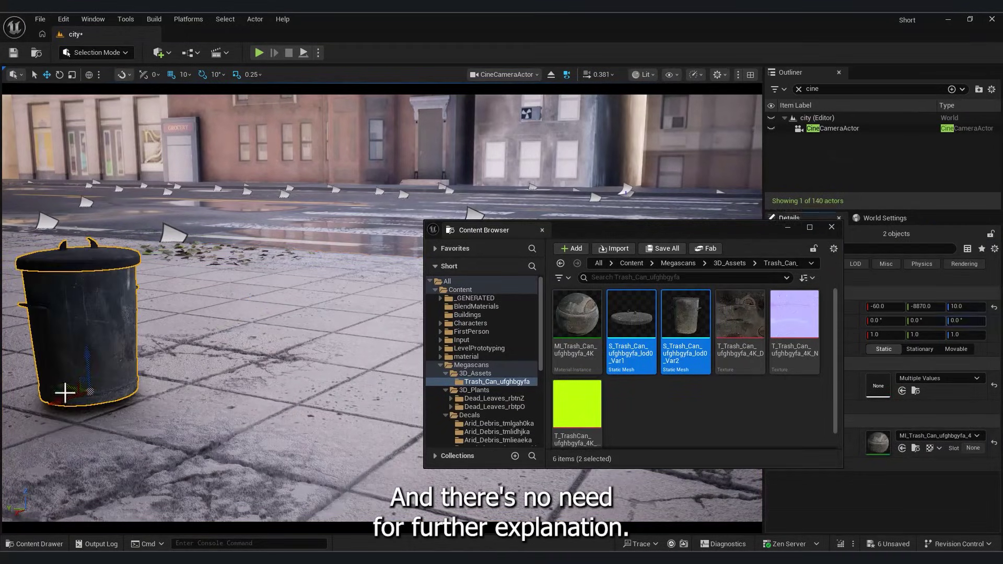
left_click(96, 53)
left_click(94, 130)
left_click(19, 179)
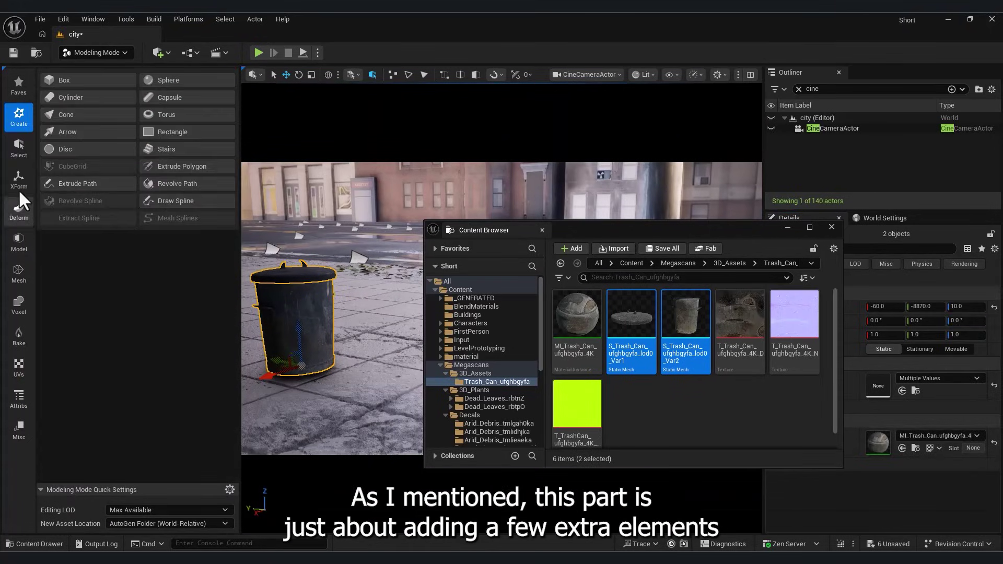
left_click(79, 166)
left_click(493, 515)
left_click(96, 52)
left_click(94, 74)
Lower the trash can onto the sidewalk and set its lid's Z location to 6
left_click(113, 341)
key("End")
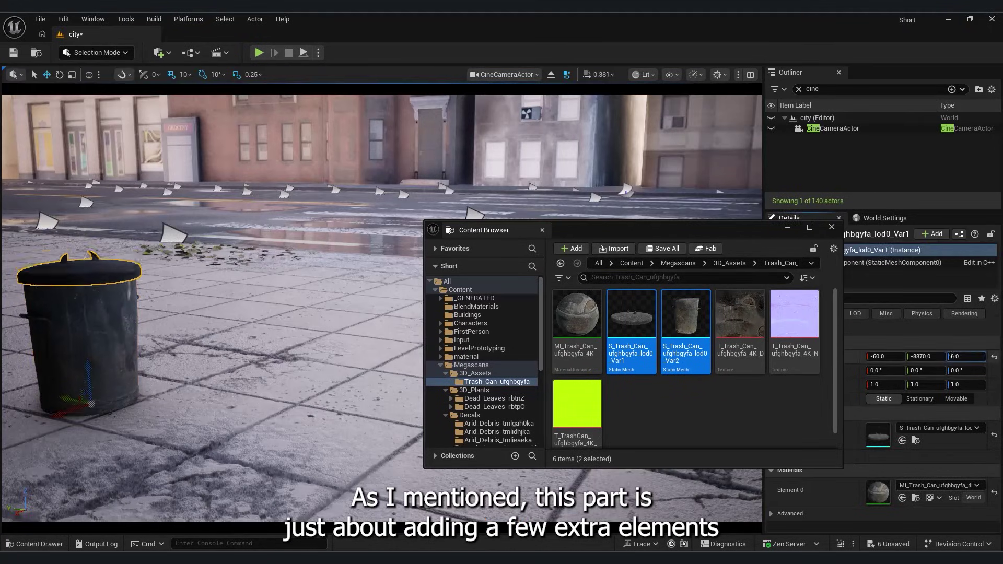
left_click(401, 291)
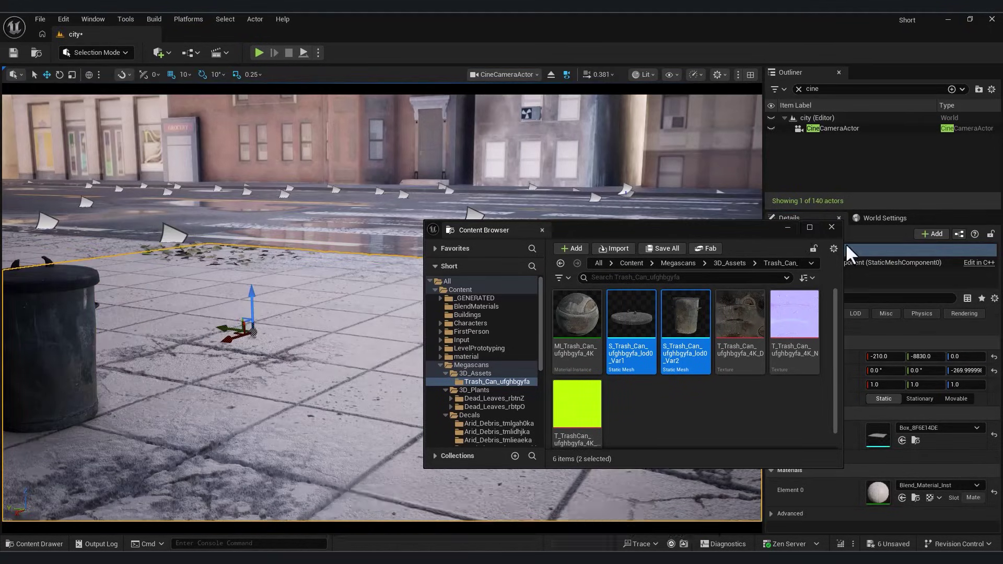
Place the open trash can S_Trash_Can_ufghbgyfa_lod0_Var3 beside the lidded can and lower it to the sidewalk
left_click(833, 229)
left_click(35, 544)
left_click(27, 436)
left_click(68, 444)
left_click_drag(414, 414, 190, 379)
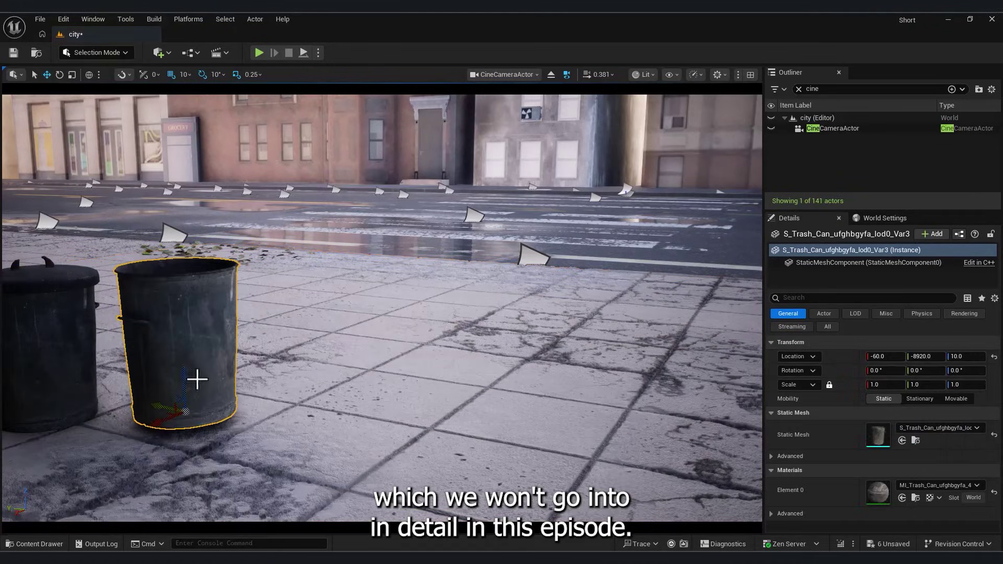
left_click_drag(966, 356, 960, 356)
Tip the open trash can onto its side and move it next to the lidded can
key("e")
left_click_drag(144, 438, 180, 366)
key("w")
left_click_drag(167, 410, 97, 412)
left_click(355, 314)
Re-aim CineCameraActor to show more of the buildings above the overturned trash can
left_click(524, 75)
right_click(840, 130)
mouse_move(854, 307)
left_click(772, 363)
right_click_drag(397, 313, 383, 274)
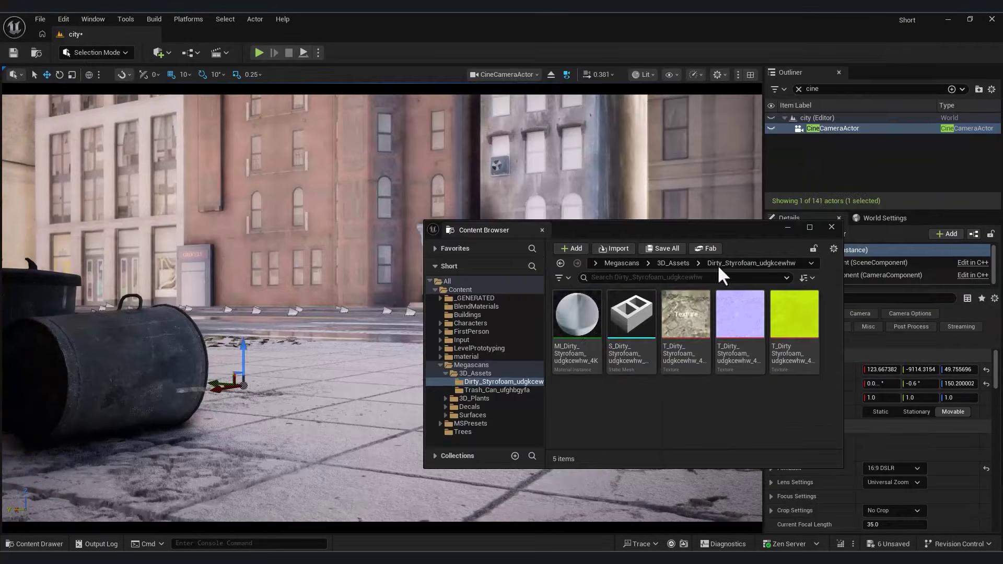
Place Dirty_Styrofoam pieces in front of the overturned can, one scaled to 2.75 and rotated about -100° around Z
left_click_drag(631, 316, 308, 434)
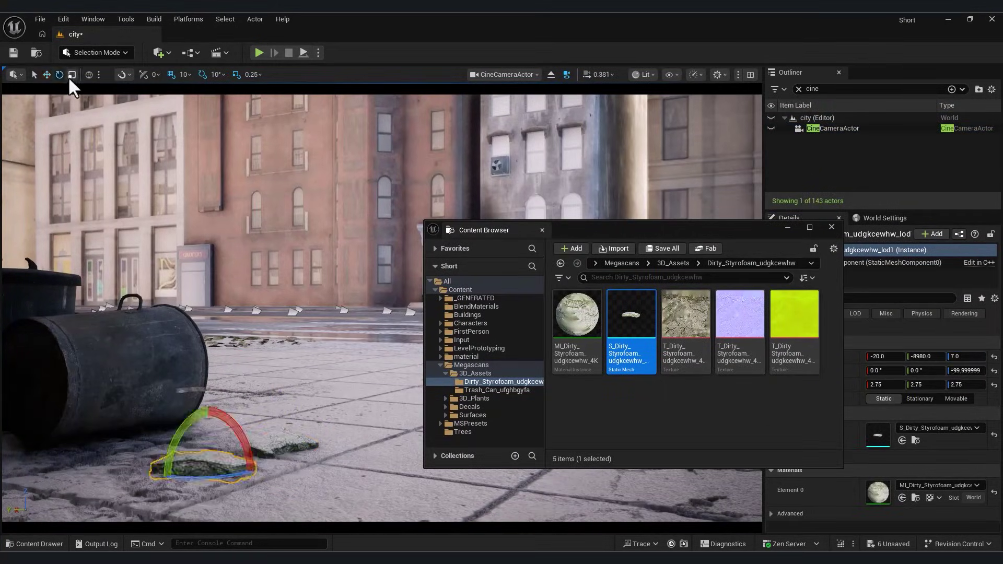
left_click_drag(137, 447, 163, 444)
left_click(831, 227)
Duplicate a styrofoam piece to the far side of the sidewalk foreground
left_click(285, 444)
right_click_drag(313, 408, 329, 389)
left_click_drag(260, 462, 656, 505, "alt")
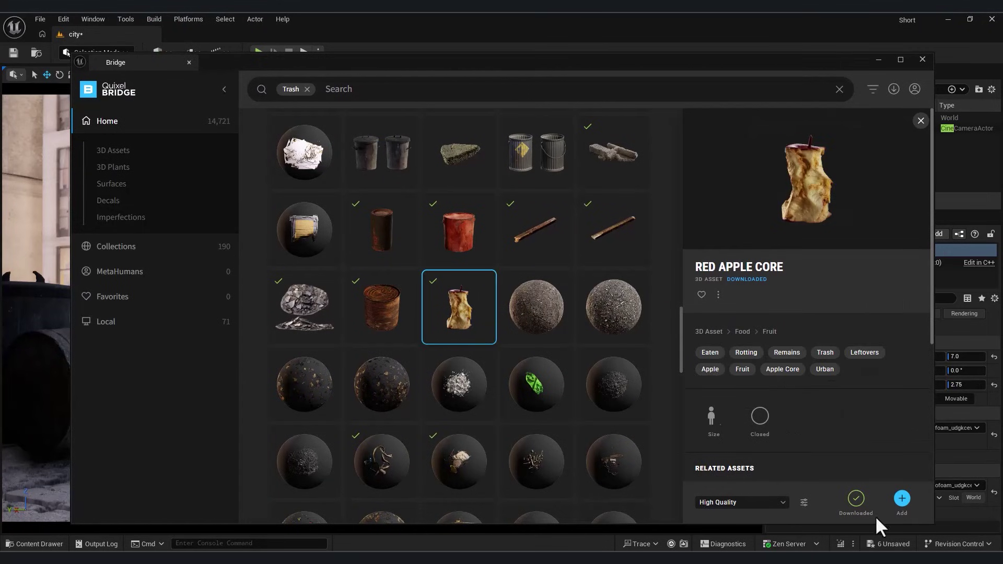
Add the rusty metal can, concrete rubble pile, dirty paint can and broken wooden piece from Quixel Bridge's Trash assets
left_click(381, 306)
left_click(304, 307)
left_click(459, 229)
left_click(614, 230)
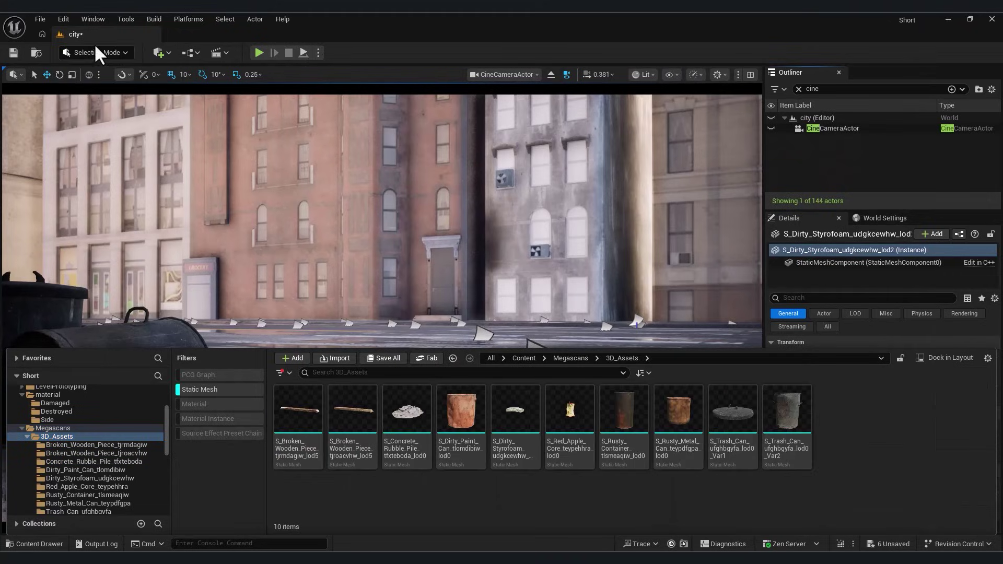
Switch to Foliage mode and add both wooden pieces, paint can, styrofoam, apple core, rusty container and rusty metal can as foliage types
left_click(96, 53)
left_click(90, 94)
key("ctrl+space")
left_click(661, 448)
left_click(460, 441, "shift")
left_click(353, 431, "ctrl")
left_click(301, 429, "ctrl")
left_click_drag(300, 428, 181, 355)
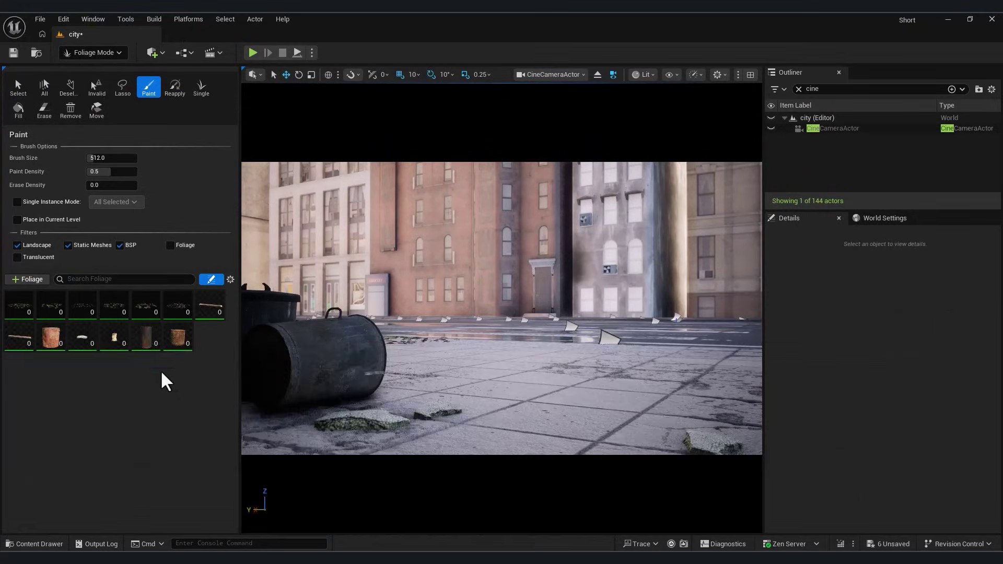
Set the foliage paint brush size to 20
left_click_drag(98, 158, 88, 158)
left_click(104, 158)
type("20")
key("Return")
left_click(429, 398)
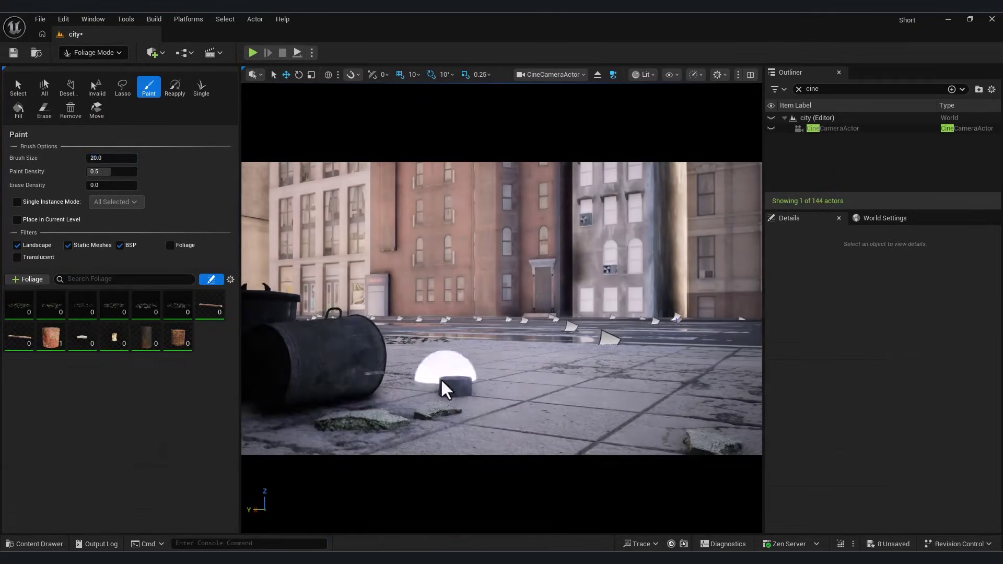
left_click_drag(416, 422, 571, 386)
key("ctrl+z")
key("ctrl+z")
Select the seven debris foliage types and set their maximum Z Offset to 20
left_click(210, 305)
left_click(174, 345, "shift")
scroll(209, 448, "down", 12)
left_click(203, 453)
type("20")
key("Return")
left_click(470, 394)
key("ctrl+z")
left_click(461, 389)
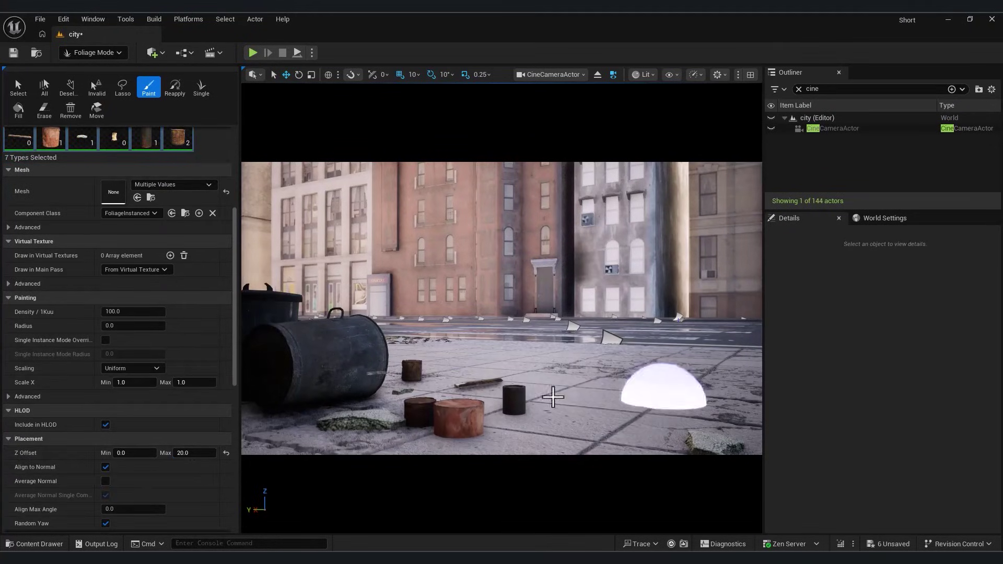
key("ctrl+z")
Set the debris types' Z Offset to 10 and paint debris across the sidewalk around the overturned can
left_click(196, 453)
type("10")
key("Return")
mouse_move(491, 394)
left_mouse_down()
mouse_move(412, 365)
mouse_move(589, 432)
left_mouse_up()
Try painting only the rusty metal can with a maximum Z Offset of 5, and undo the test painting
scroll(211, 246, "up", 3)
left_click(178, 186)
left_click(512, 389)
key("ctrl+z")
scroll(195, 454, "down", 2)
left_click(193, 470)
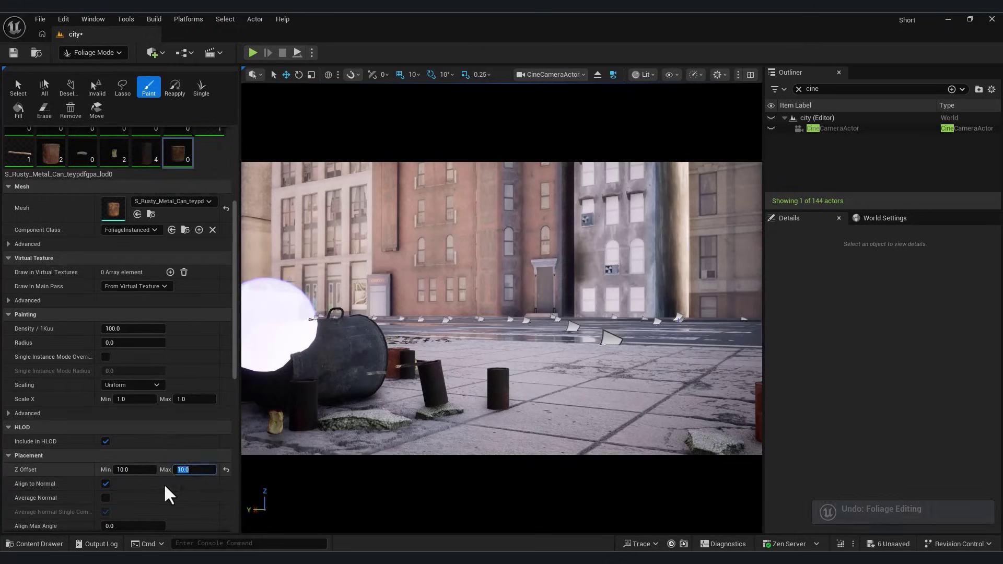
type("5")
key("Return")
key("ctrl+z")
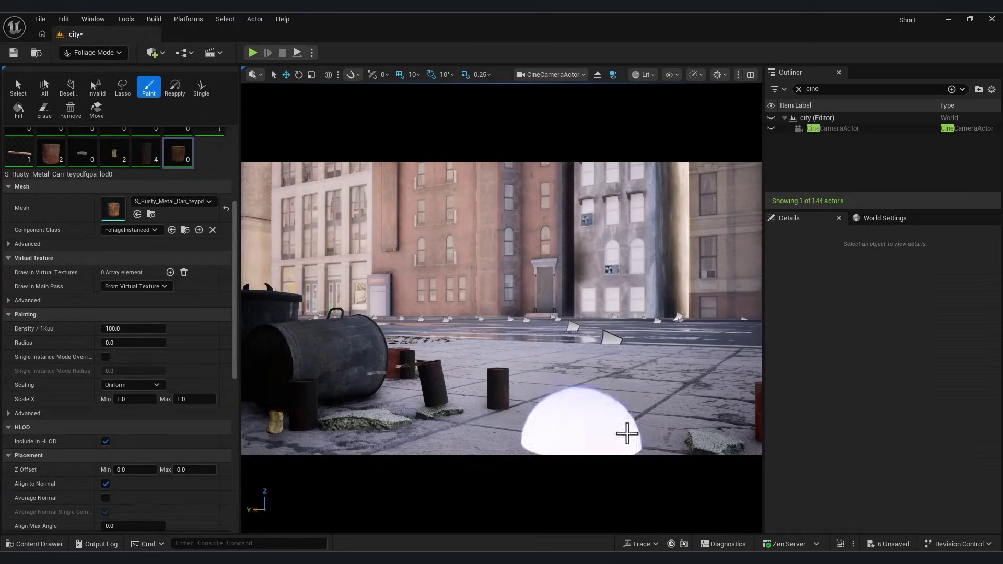
right_click_drag(557, 434, 501, 326)
key("ctrl+z")
key("ctrl+z")
Return to Selection mode and look along the scene
left_click(93, 53)
left_click(89, 69)
right_click_drag(382, 314, 412, 314)
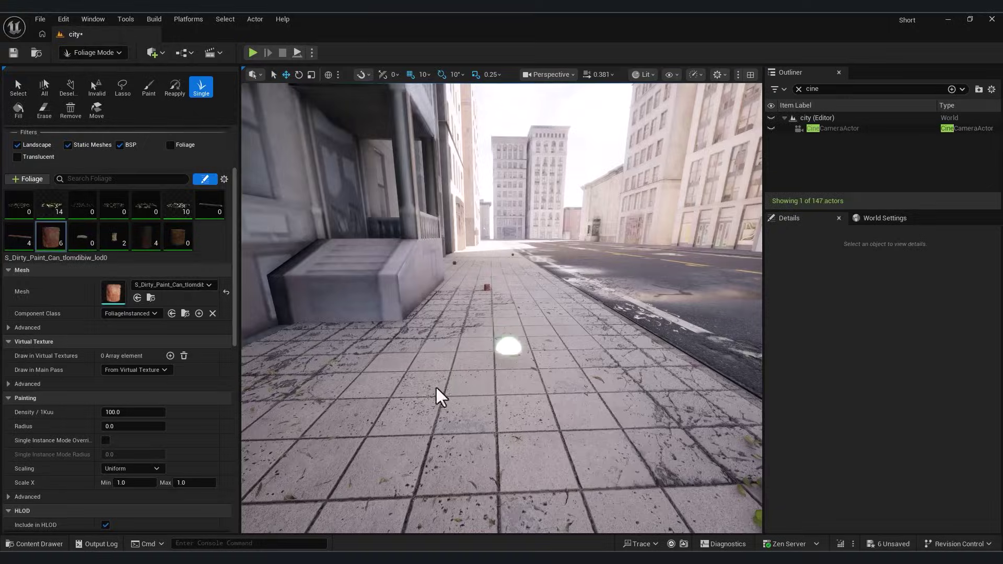
Scatter single instances of the two active dead-leaf foliage types along the sidewalk and curb
right_click_drag(436, 389, 352, 205)
left_click(564, 267)
left_click(515, 224)
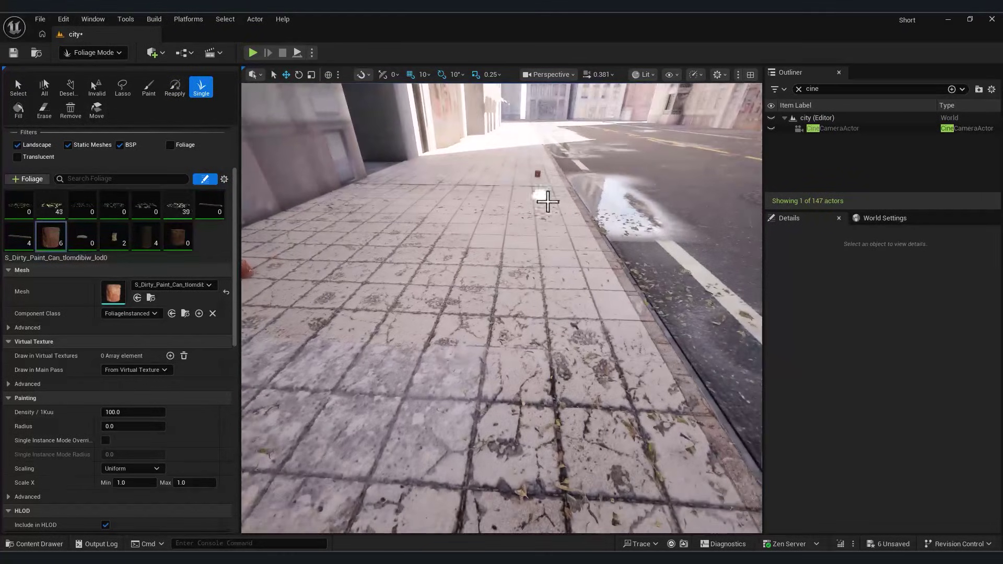
right_click_drag(516, 204, 502, 225)
left_click(510, 233)
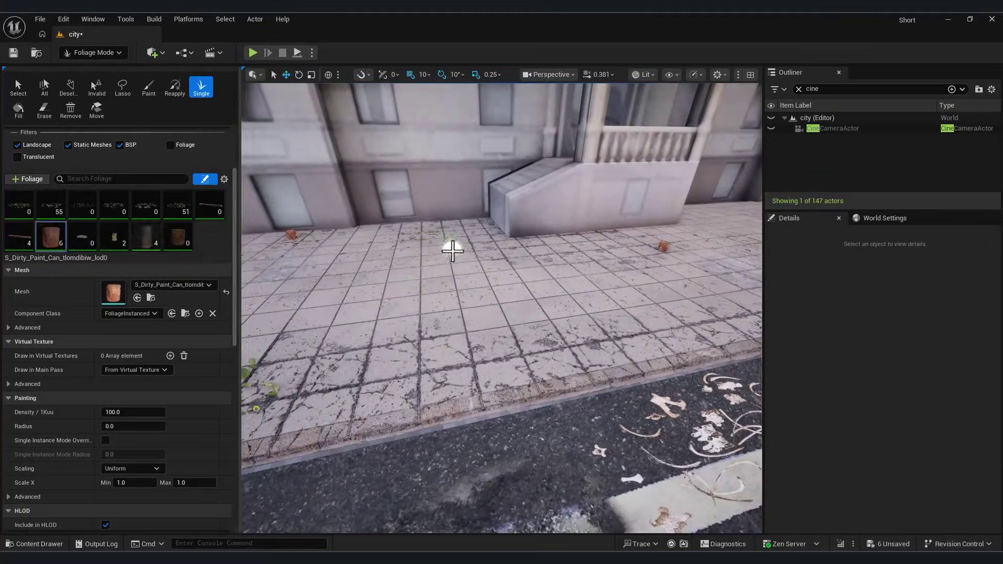
Place rusty containers on the sidewalk beside the entrance stairs and return to Selection mode
scroll(230, 407, "down", 10)
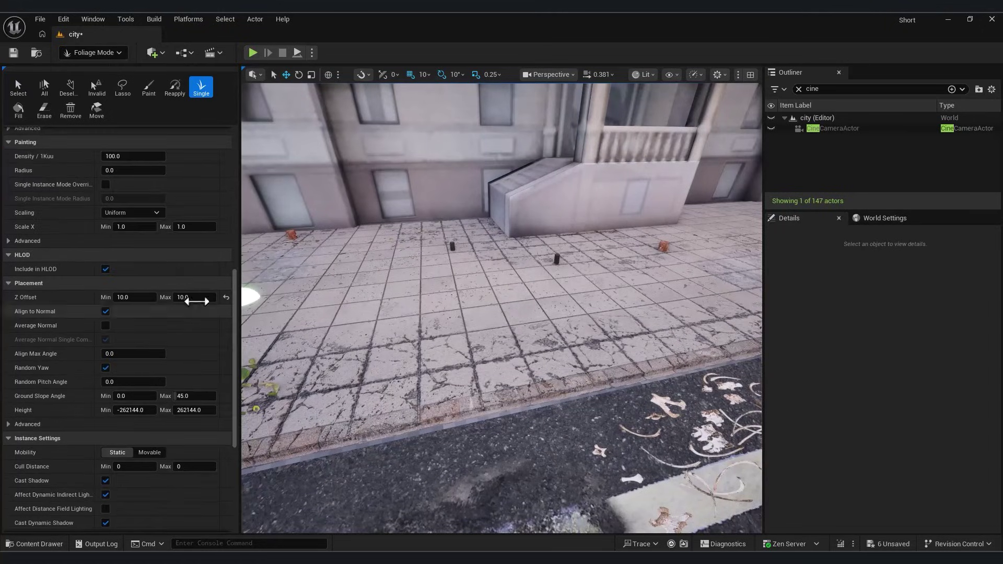
left_click(189, 228)
right_click_drag(369, 324, 441, 277)
left_click(100, 55)
left_click(82, 70)
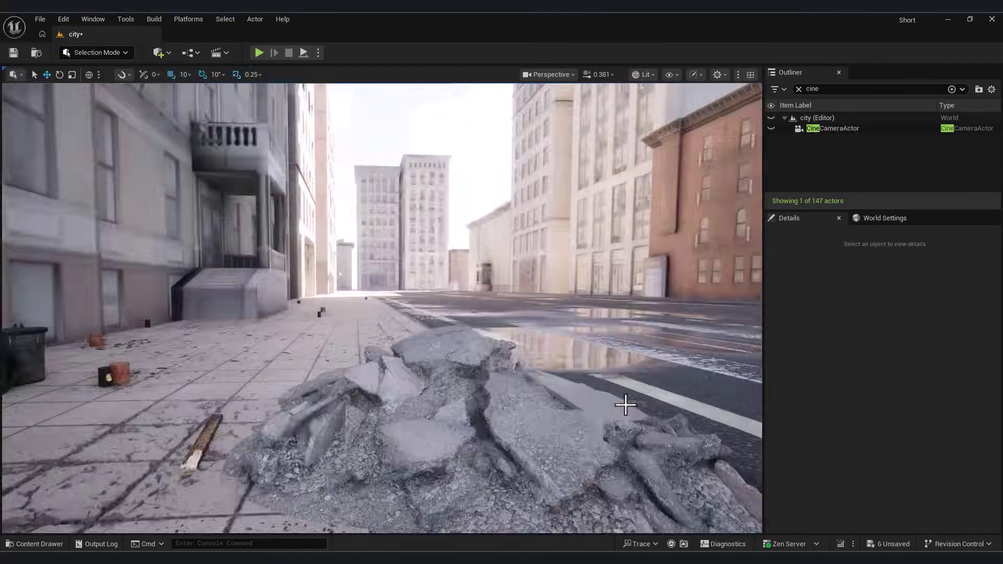
Duplicate the concrete rubble pile and place the copy on the sidewalk beyond the entrance stairs
left_click(595, 385)
right_click_drag(596, 385, 574, 402)
right_click_drag(217, 351, 345, 304)
left_click_drag(253, 305, 656, 259, "alt")
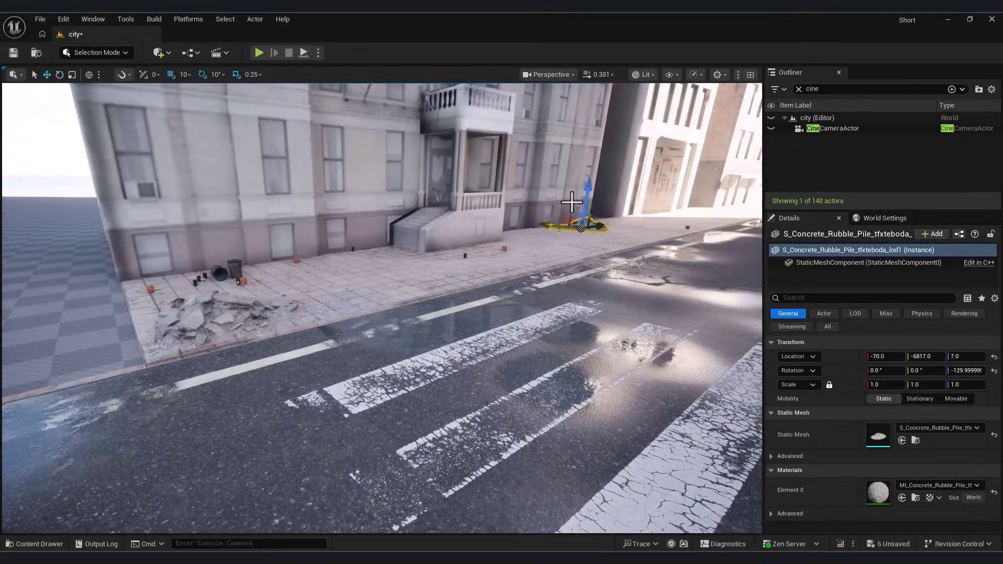
Rotate the copied rubble pile to about -180° around Z and shift it toward the building wall
right_click_drag(510, 221, 574, 245)
left_click(515, 272)
right_click_drag(514, 272, 544, 266)
left_click(465, 263)
key("e")
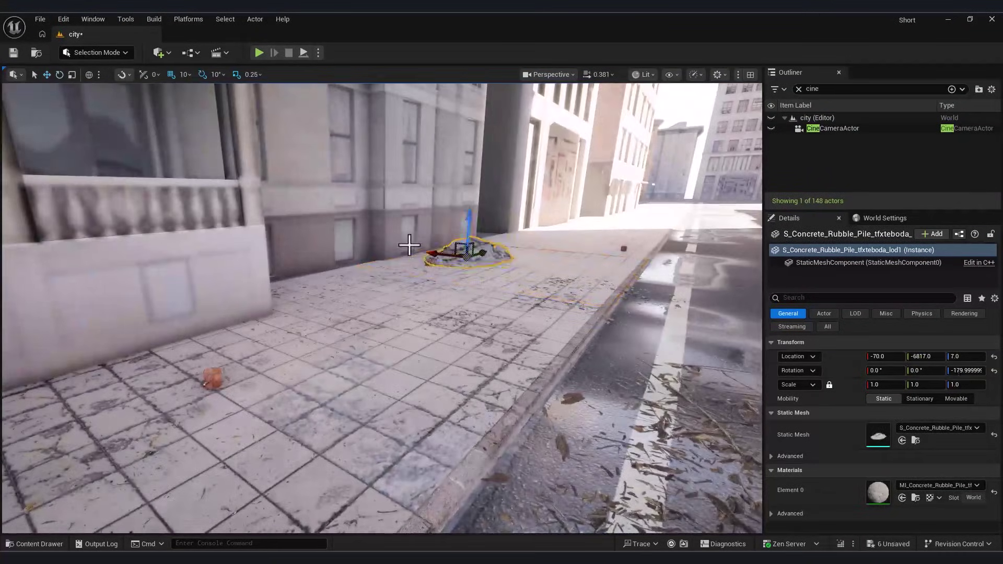
left_click_drag(429, 253, 410, 250)
Place a broken wooden piece at scale 3.0 on the sidewalk in front of the copied rubble pile
right_click_drag(410, 250, 226, 436)
key("ctrl+space")
left_click_drag(298, 412, 639, 263)
right_click_drag(640, 264, 349, 197)
left_click_drag(611, 255, 619, 250)
key("w")
right_click_drag(619, 249, 470, 314)
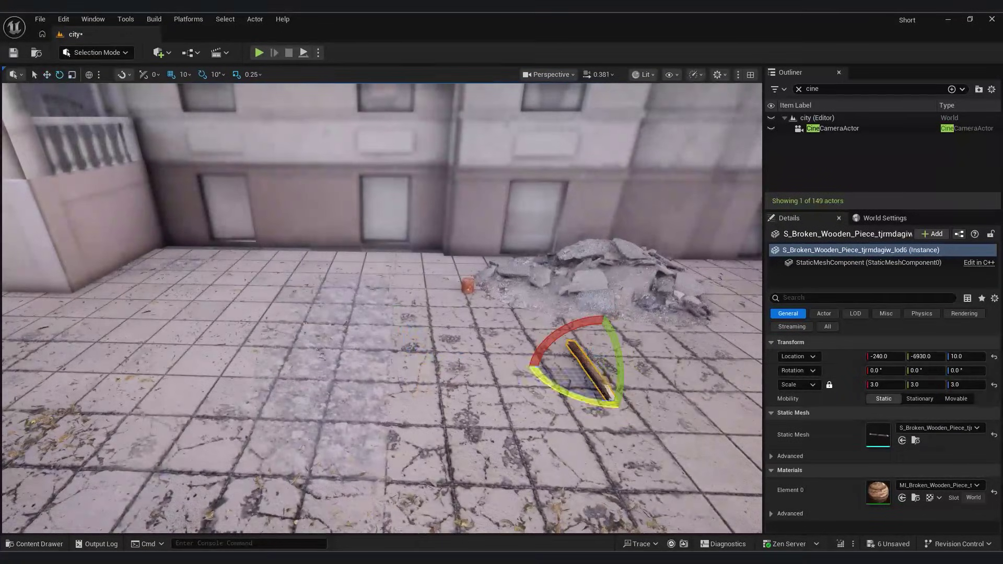
left_click(454, 347)
right_click_drag(454, 347, 486, 346)
left_click(455, 347)
right_click_drag(266, 347, 285, 365)
left_click(267, 347)
left_click(267, 347)
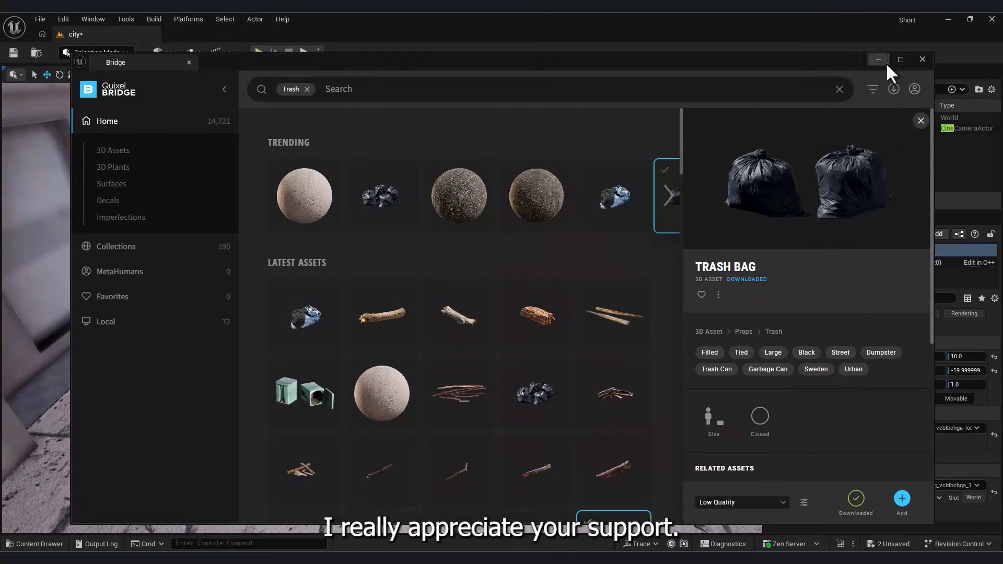
Minimize Bridge, select the three black trash bags beside the entrance stairs, and duplicate the group onto the sidewalk beyond the stairs
left_click(885, 61)
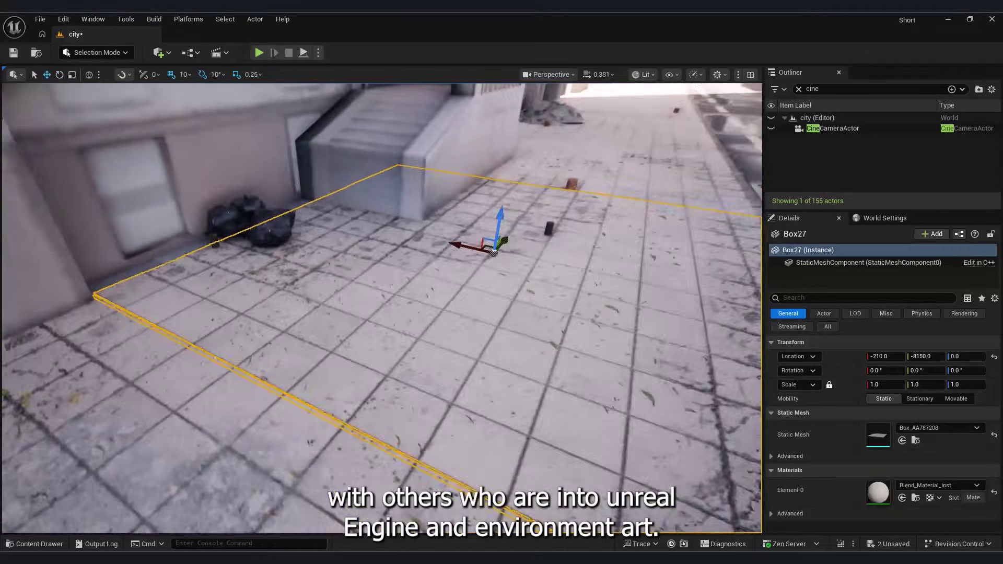
right_click_drag(365, 261, 380, 247)
left_click(358, 230)
left_click(326, 221, "ctrl")
left_click(341, 210, "ctrl")
left_click(347, 208, "ctrl")
left_click(328, 219, "ctrl")
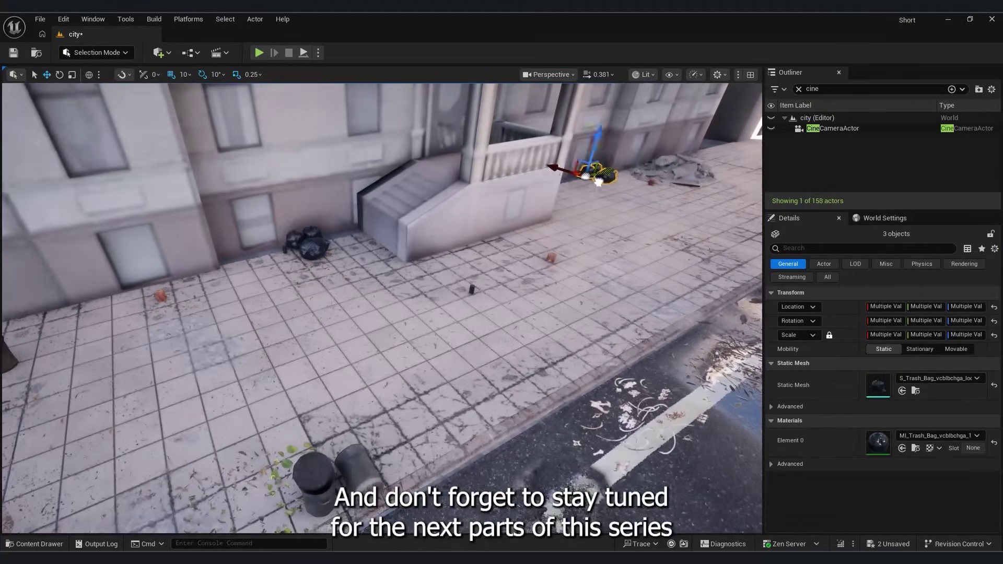
Adjust the Z location of the lid on the upright trash can at the curb and deselect the lid
left_click(593, 225)
right_click_drag(593, 224, 629, 201)
key("s")
mouse_move(503, 282)
right_mouse_down()
mouse_move(522, 274)
mouse_move(509, 264)
mouse_move(501, 282)
right_mouse_up()
left_click(503, 282)
key("w")
left_click(410, 435)
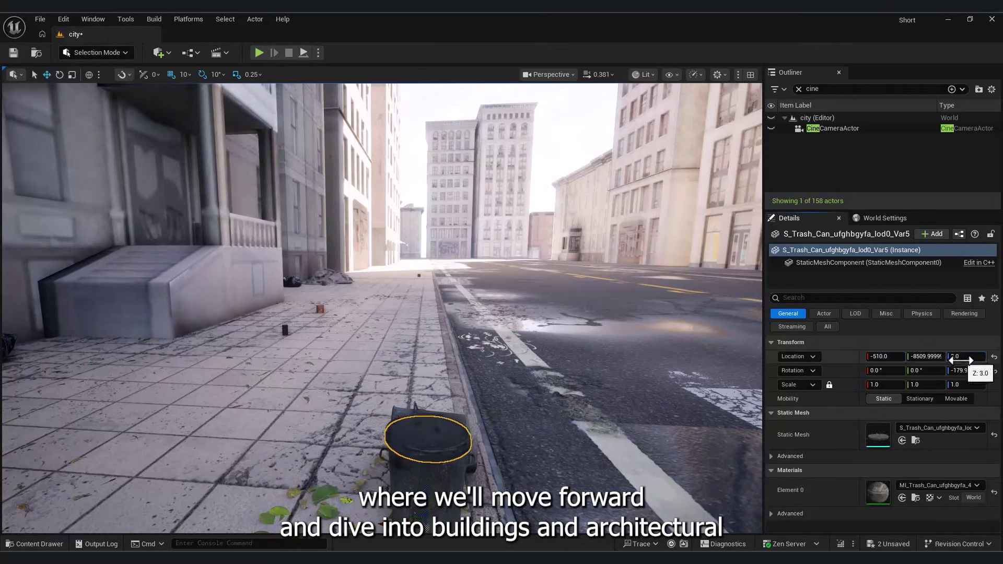
left_click(601, 459)
key("s")
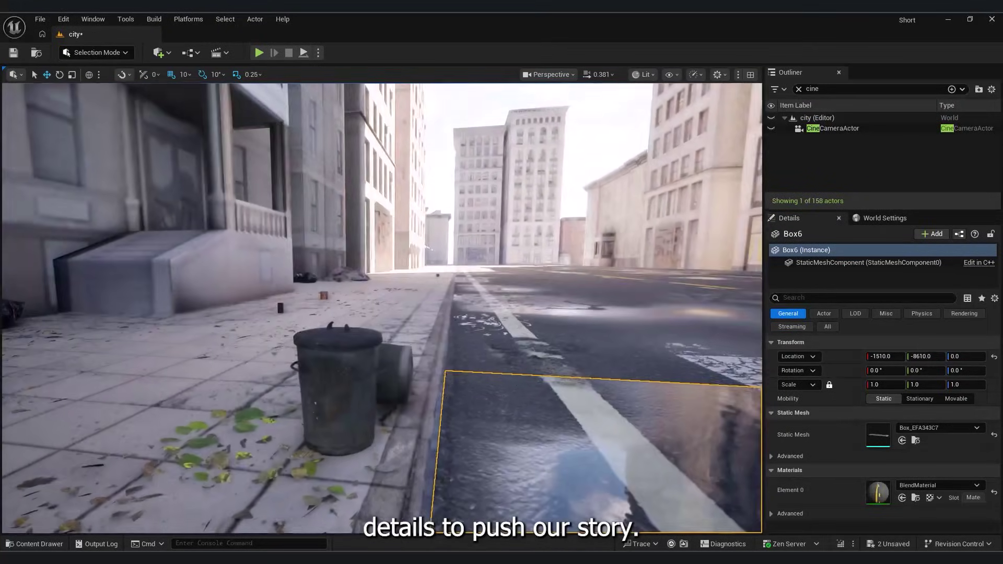